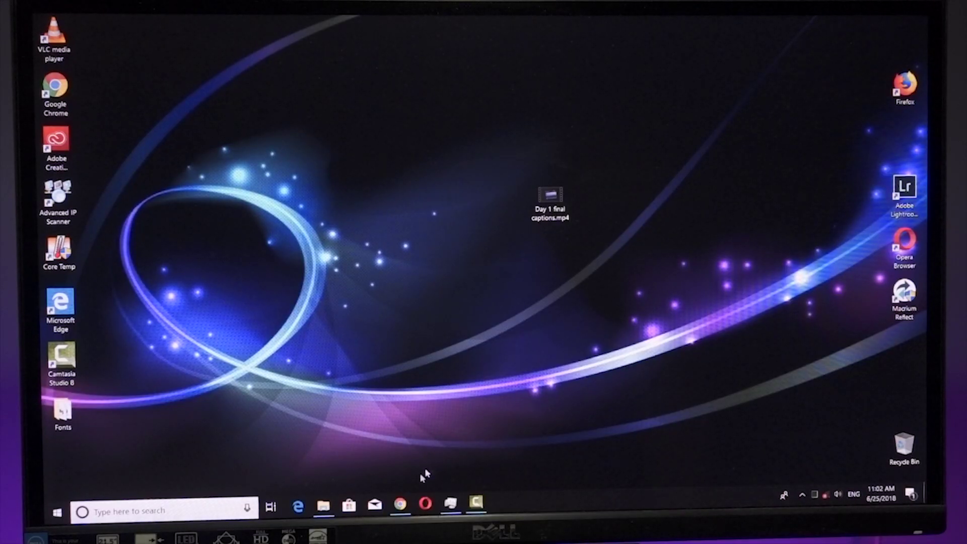
Open the Day 1 final captions.mp4 video on the desktop through its right-click menu.
right_click(554, 210)
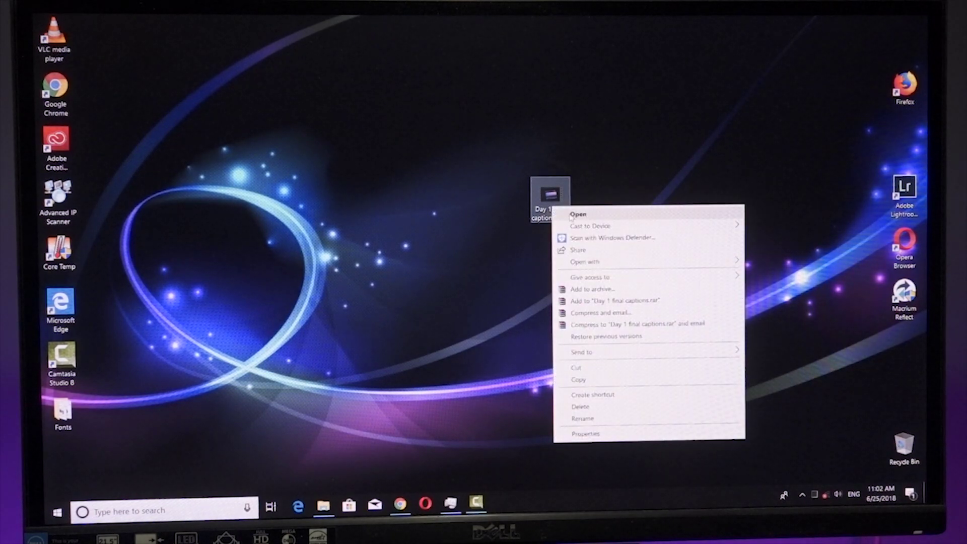
click(571, 217)
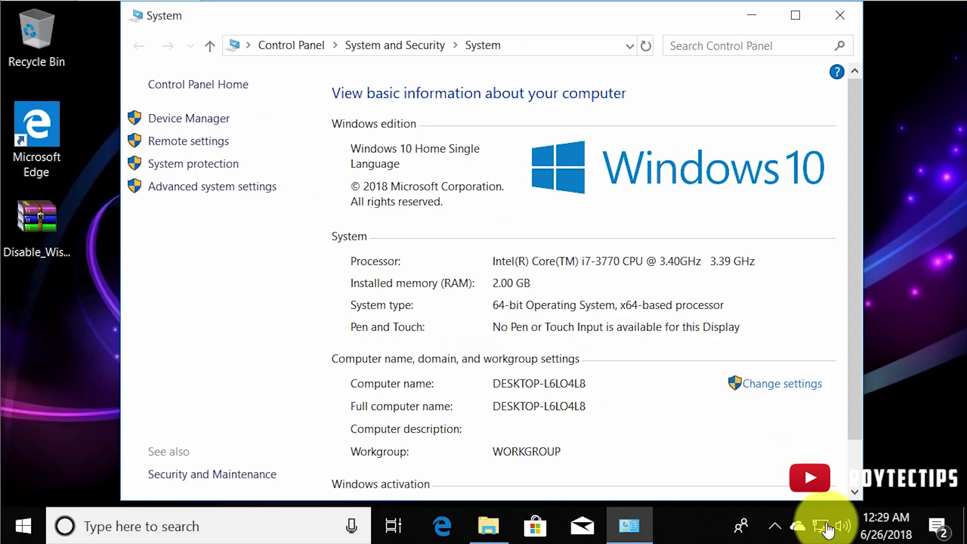
Search for 'update' to show the Windows Update page with the pending June 2018 cumulative update.
click(237, 531)
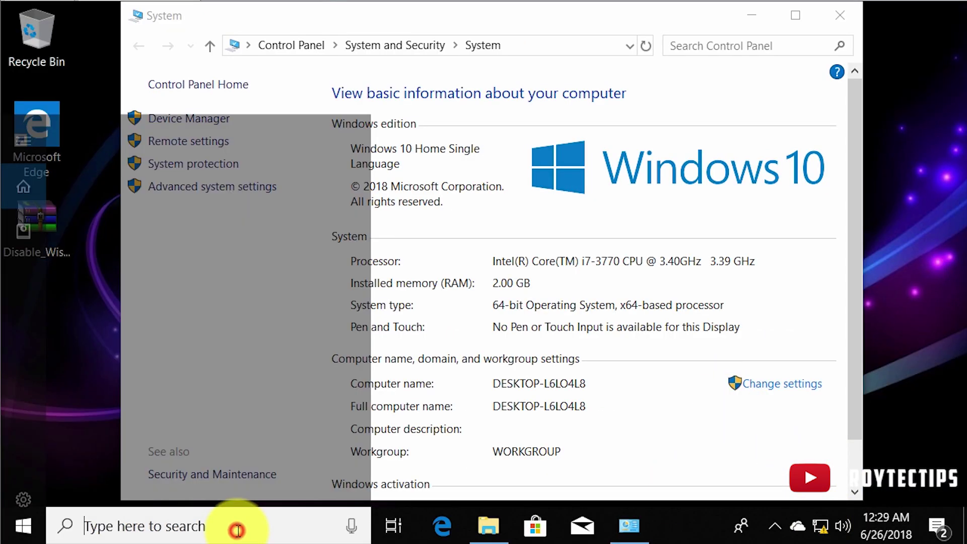
text(u)
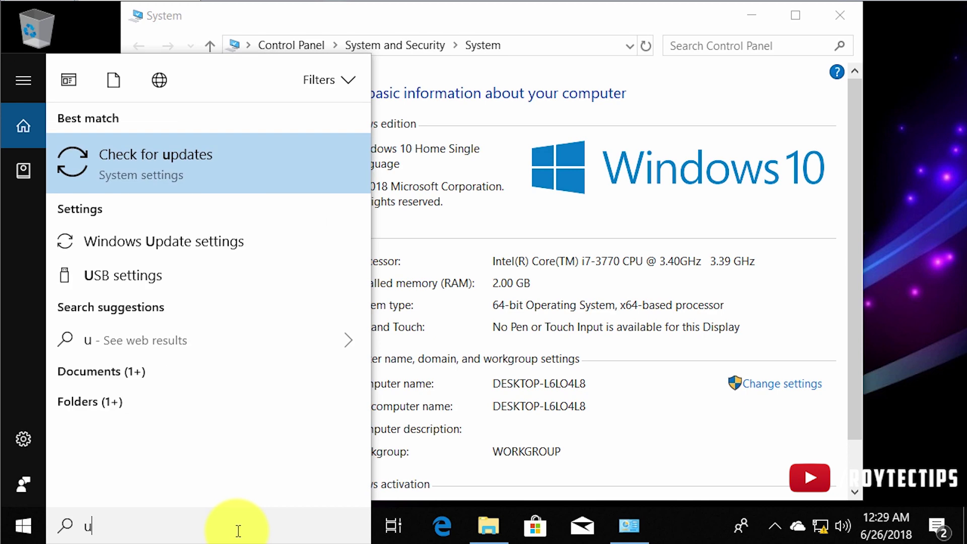
text(pdate)
click(173, 176)
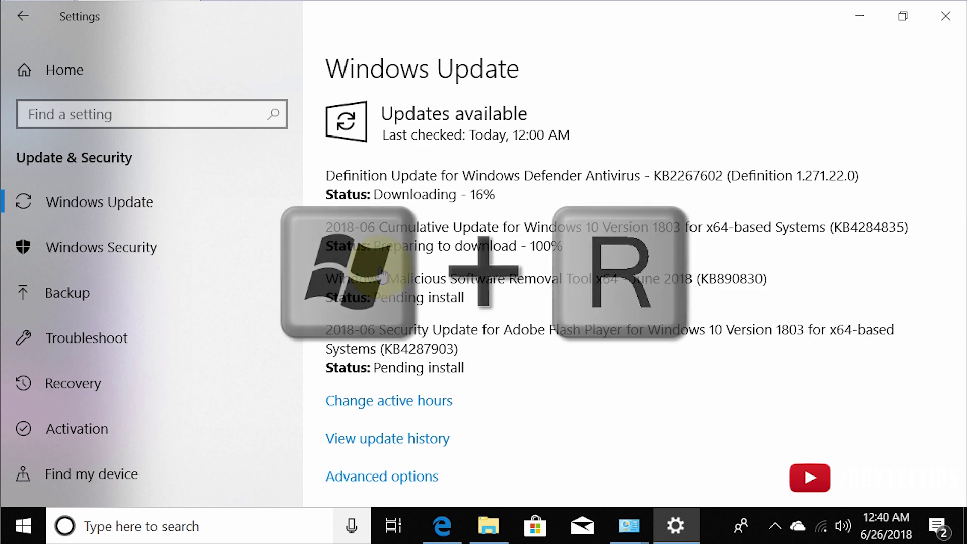
key(super+r)
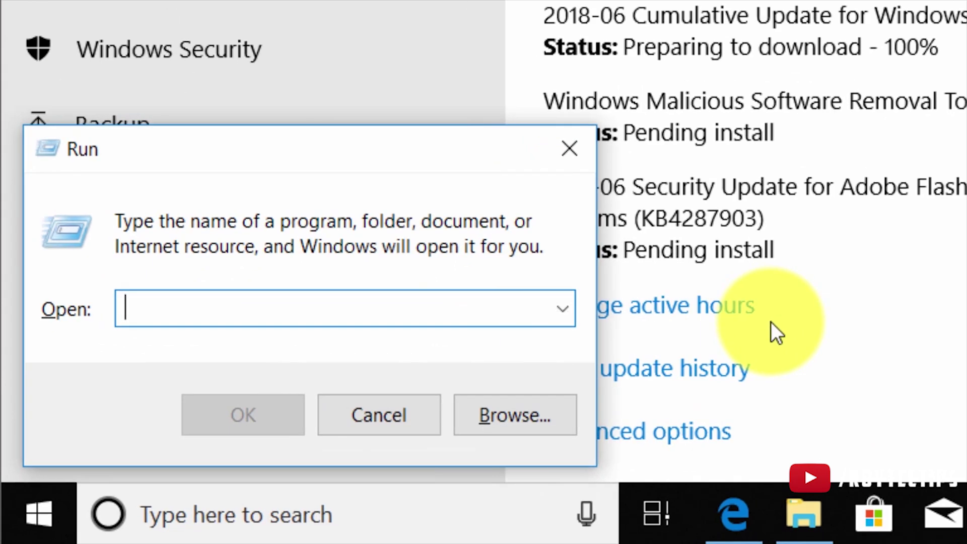
Launch services.msc and maximize the Services console window.
text(servi)
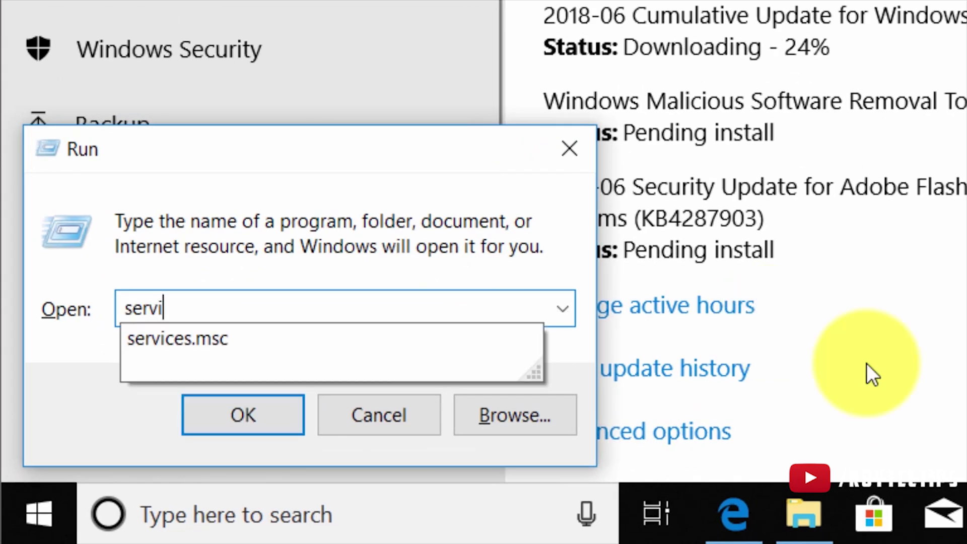
text(ces.m)
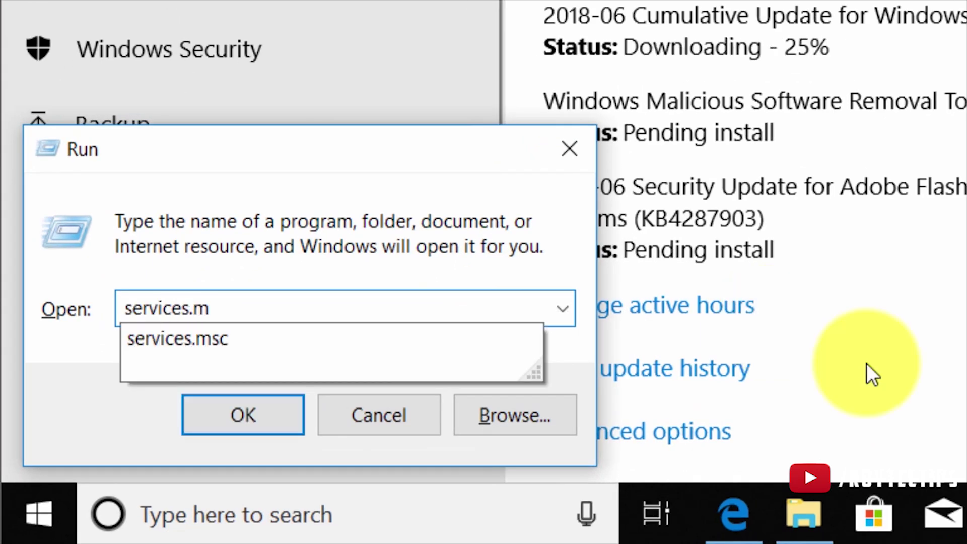
text(s)
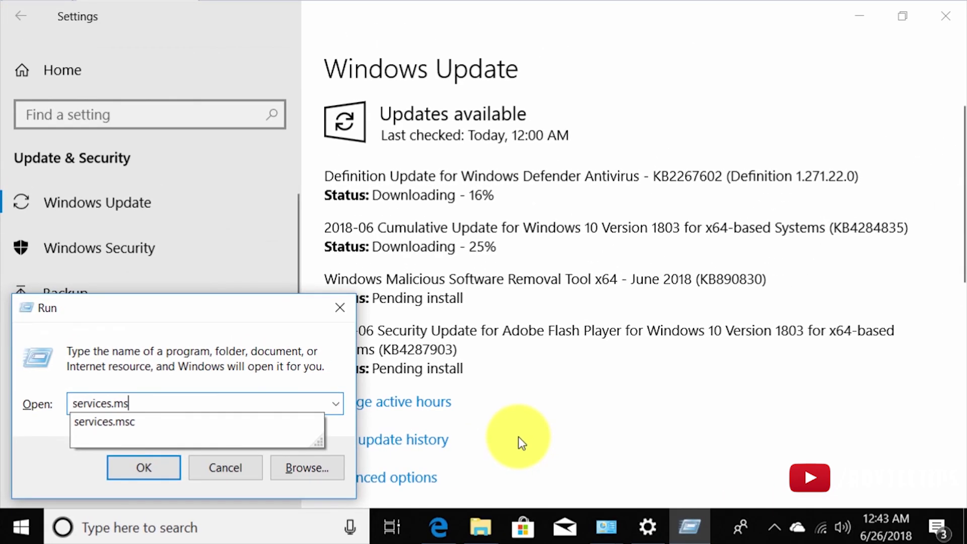
text(c)
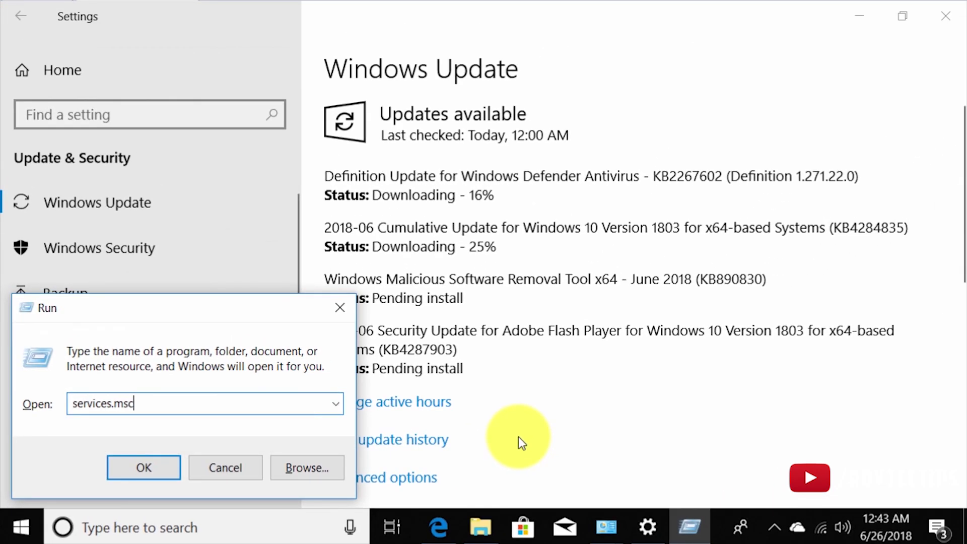
key(Return)
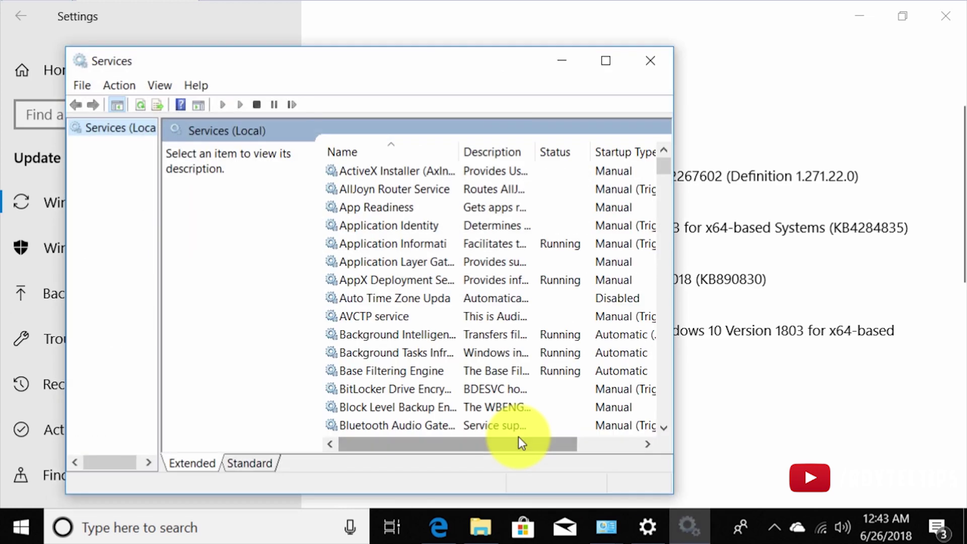
key(super+Up)
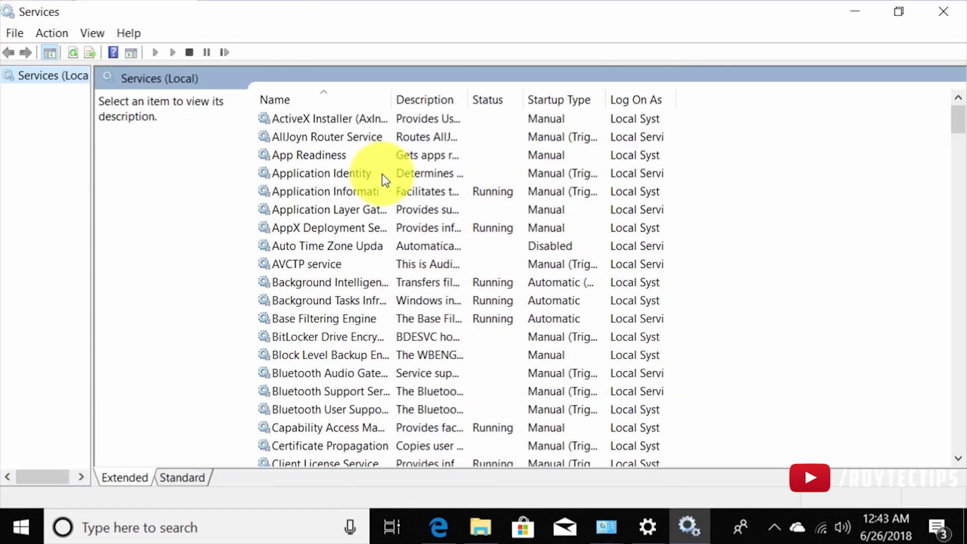
Scroll down to the Windows Update service and stop it.
scroll(365, 206, down, 20)
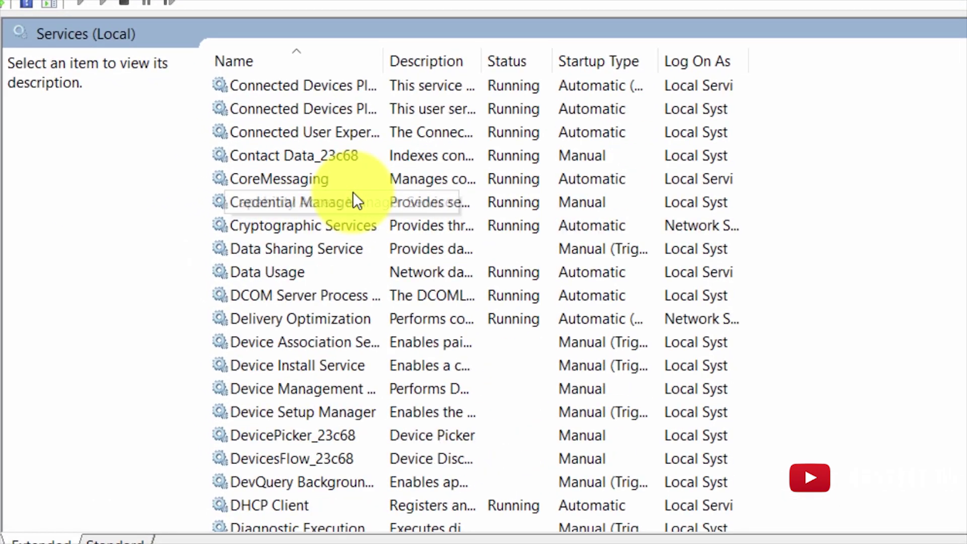
scroll(353, 221, down, 8)
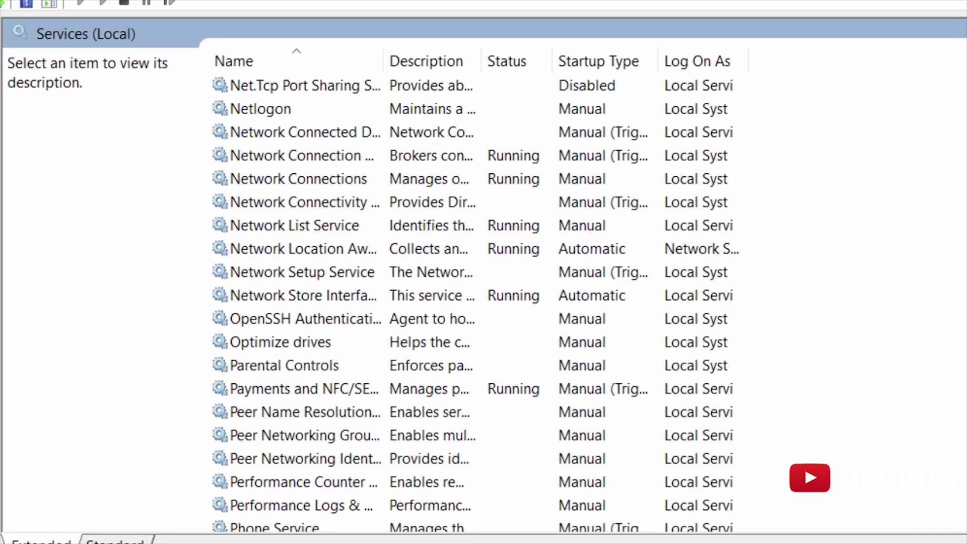
scroll(382, 447, down, 20)
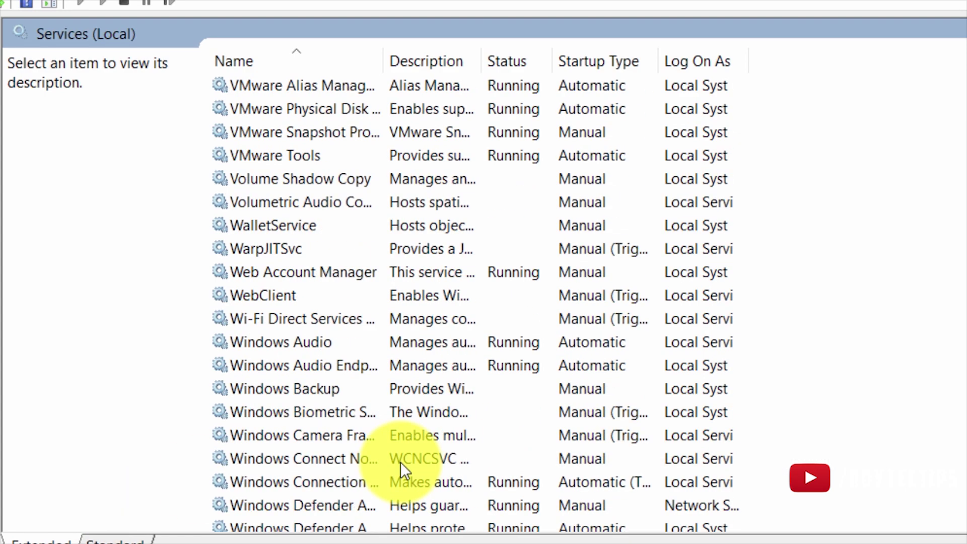
scroll(404, 469, down, 5)
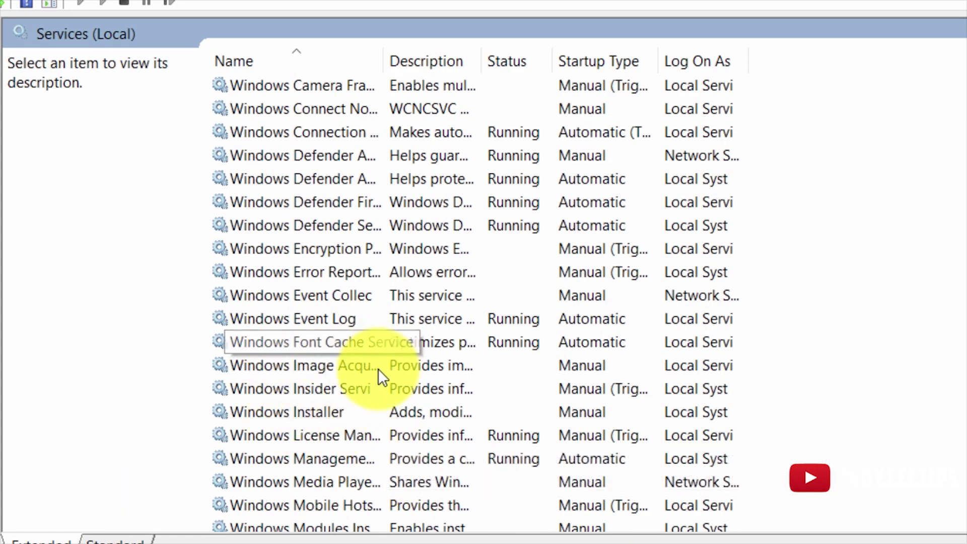
scroll(382, 384, down, 5)
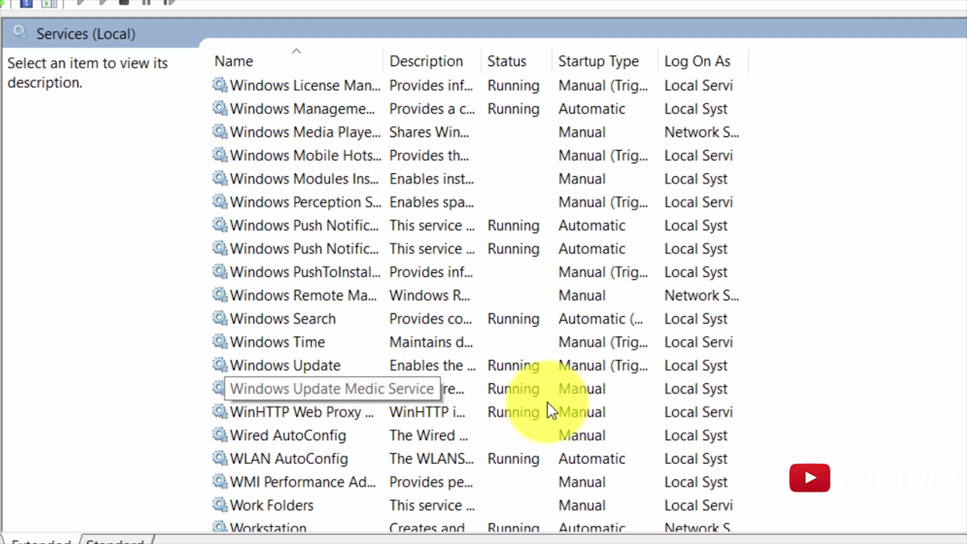
click(309, 367)
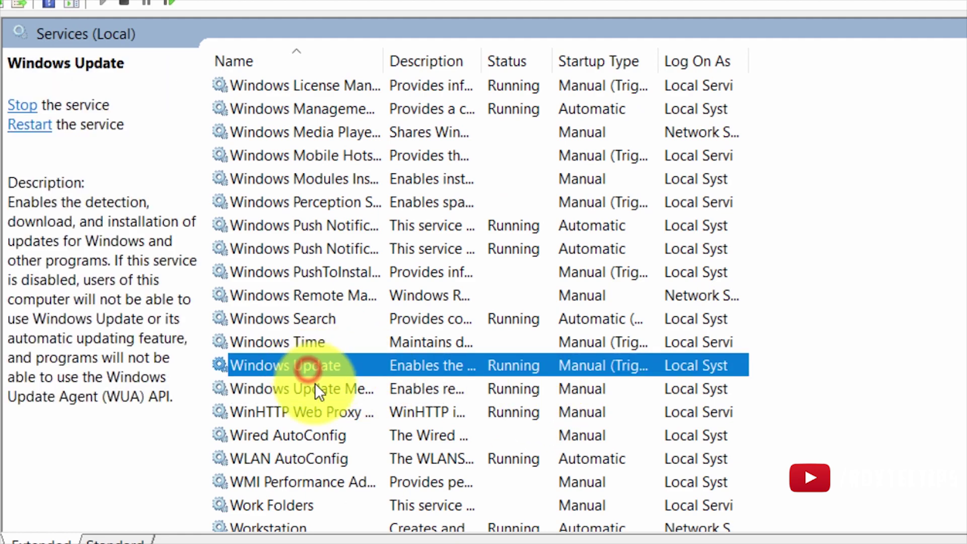
right_click(317, 370)
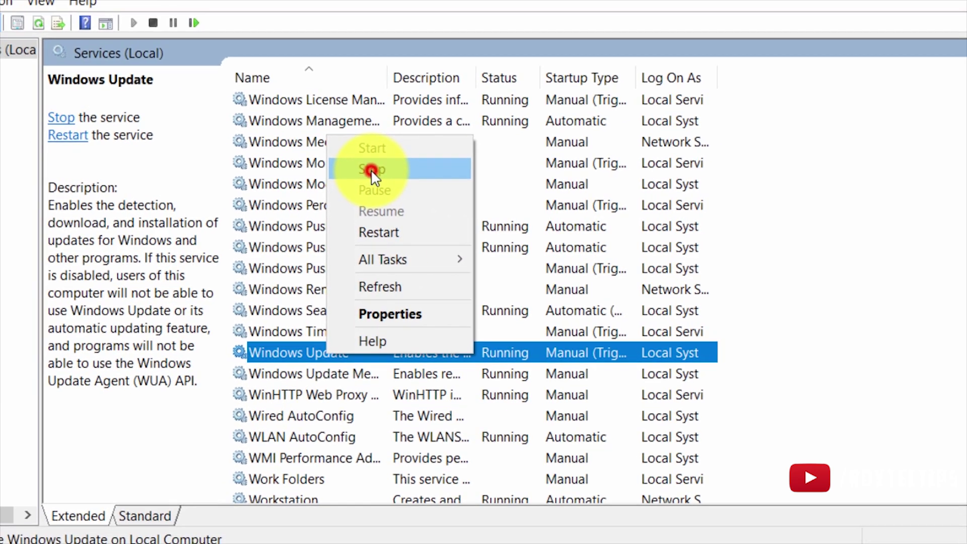
click(368, 162)
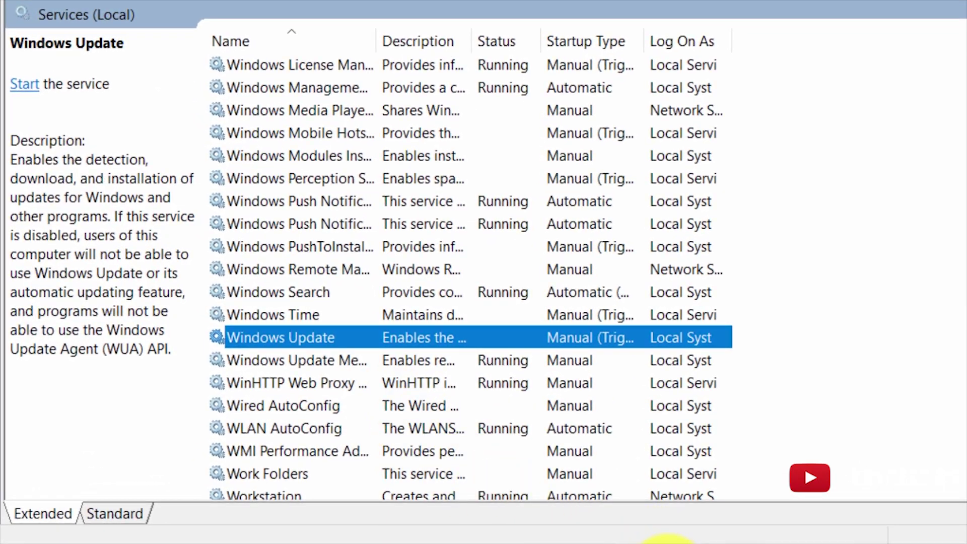
Check the Windows Update settings page, then return to Services with Windows Update selected.
click(669, 540)
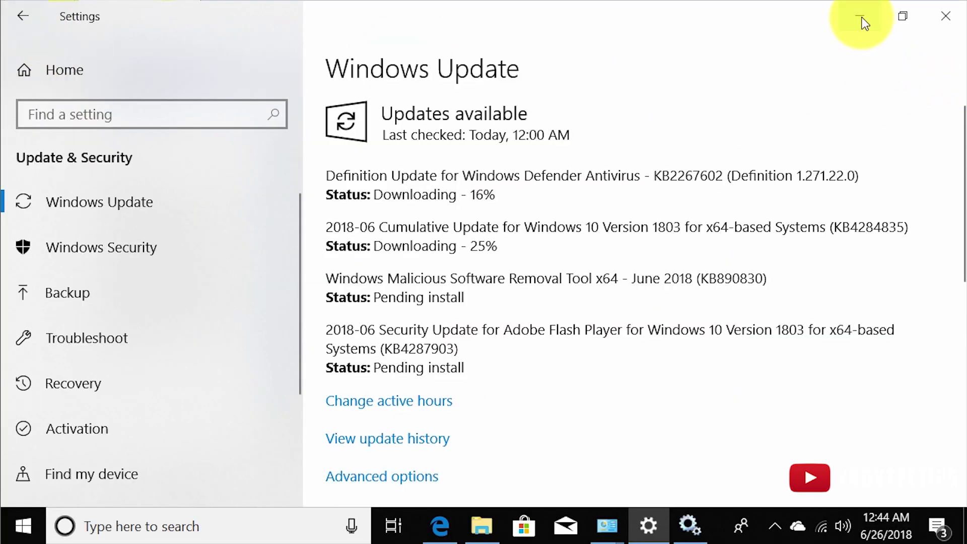
click(865, 22)
click(441, 336)
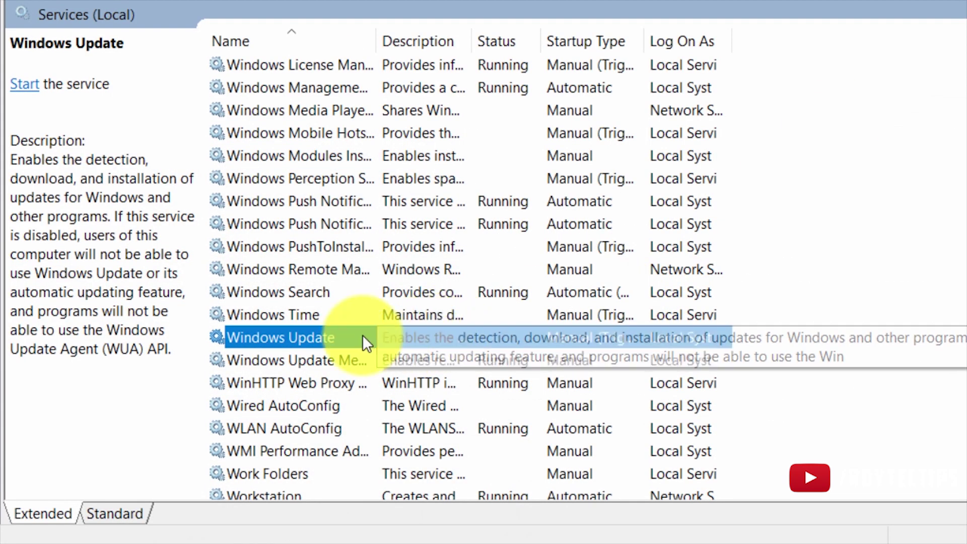
Change the Windows Update service's startup type to Disabled and apply it.
double_click(363, 338)
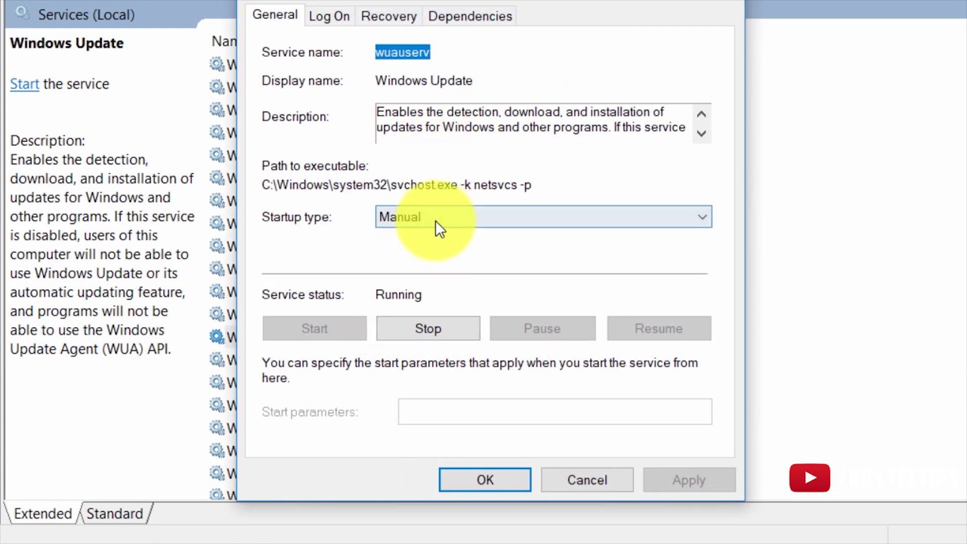
click(435, 219)
click(426, 283)
click(673, 478)
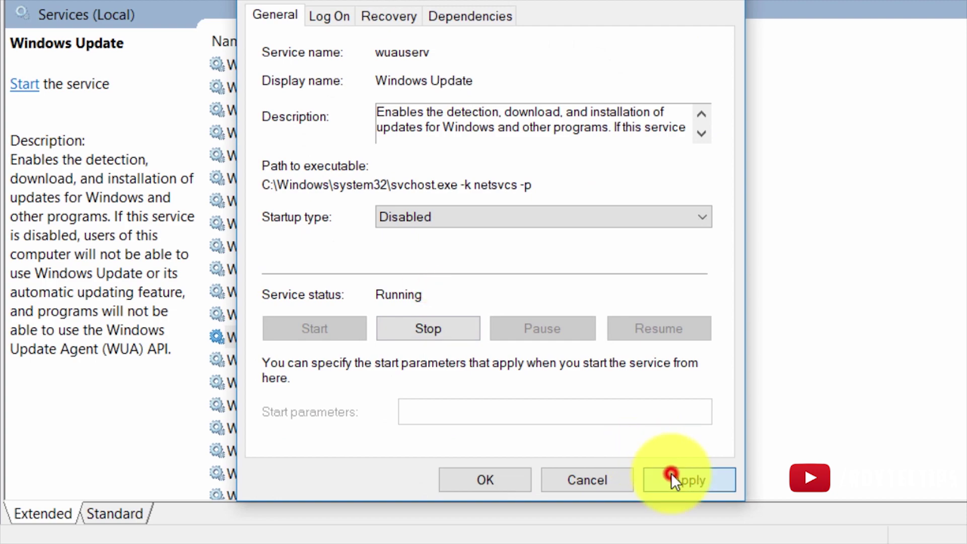
click(481, 479)
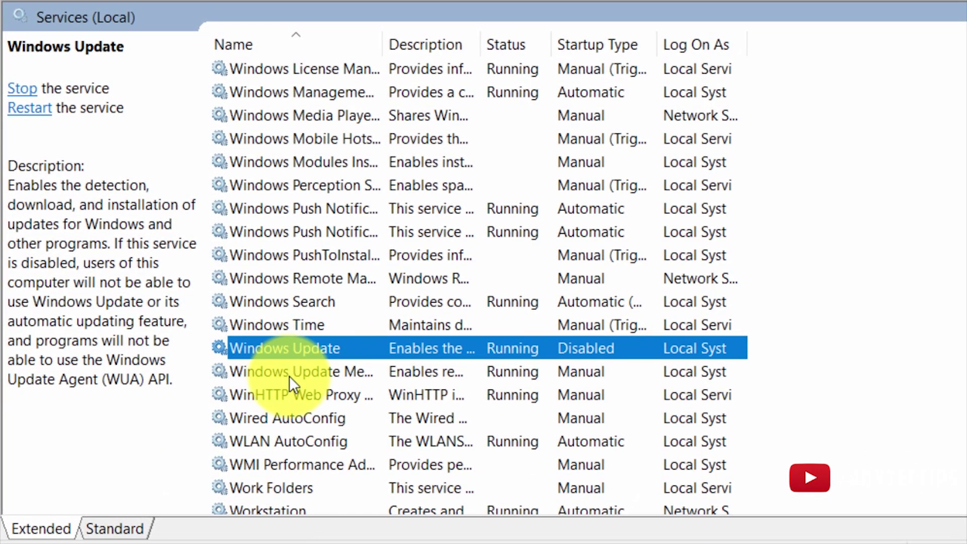
click(371, 374)
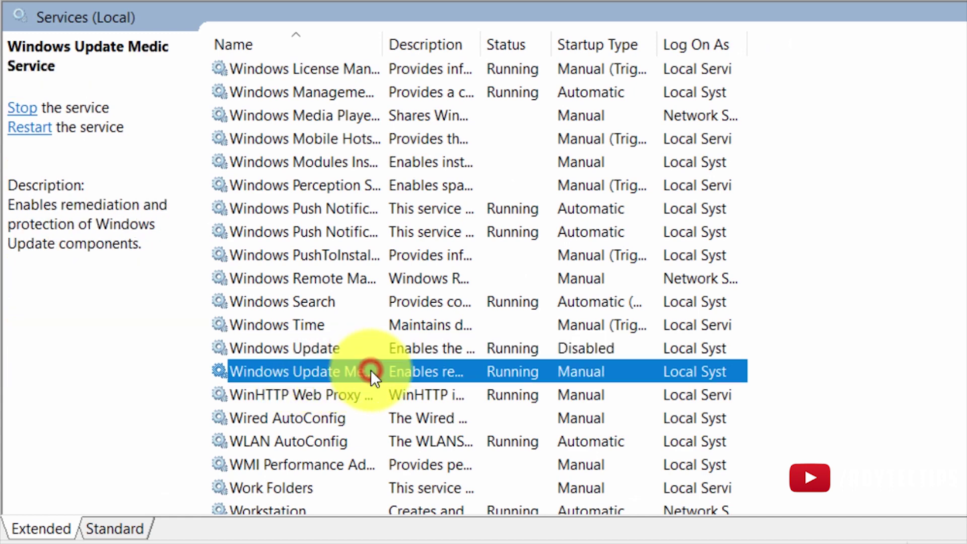
click(497, 350)
right_click(501, 347)
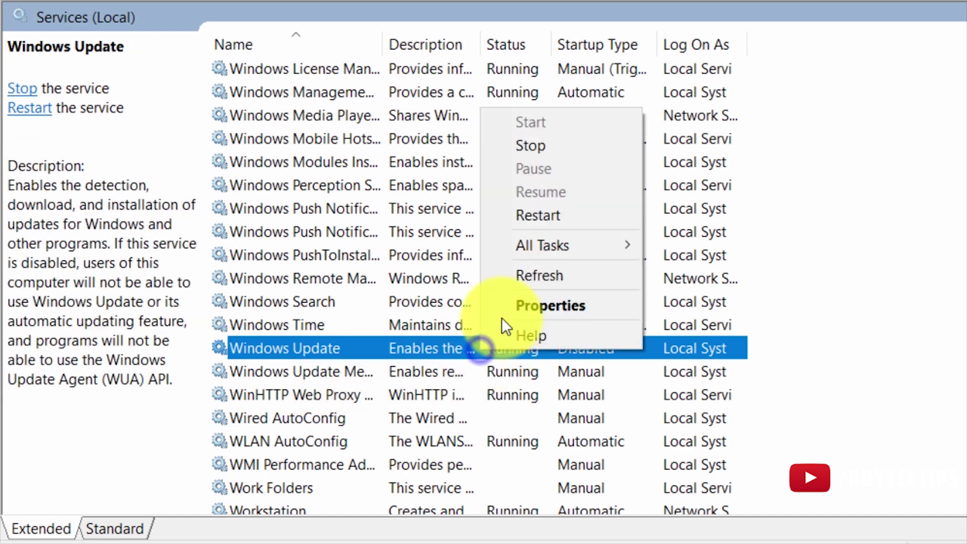
click(554, 147)
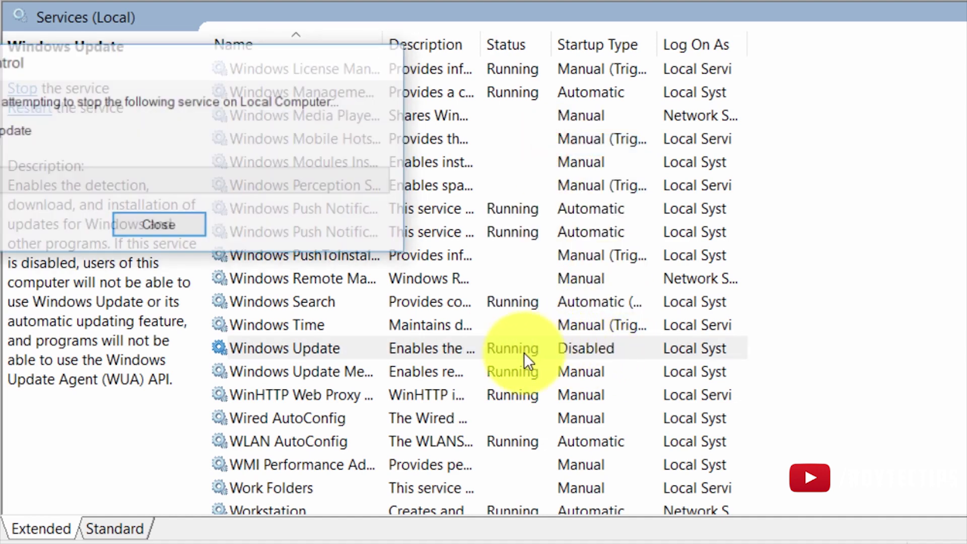
click(257, 376)
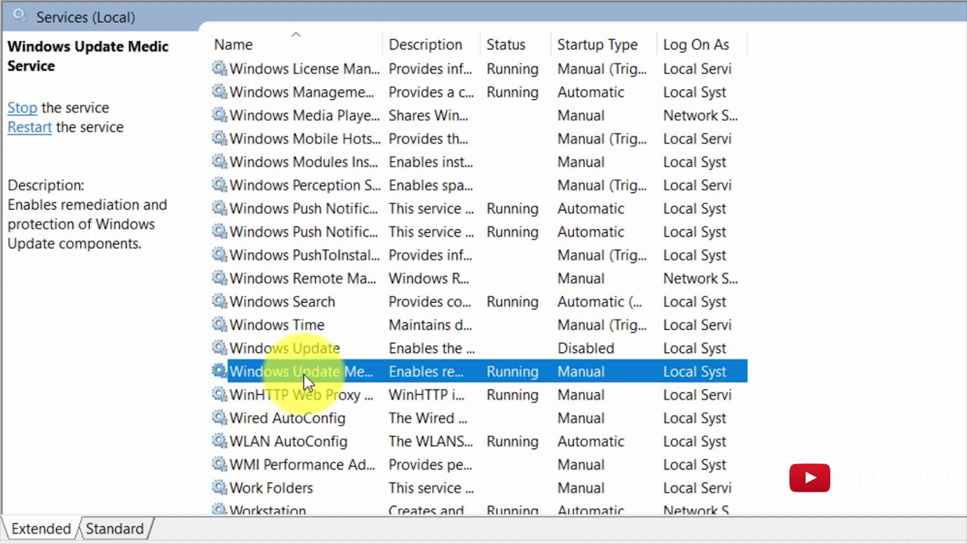
right_click(453, 373)
click(512, 168)
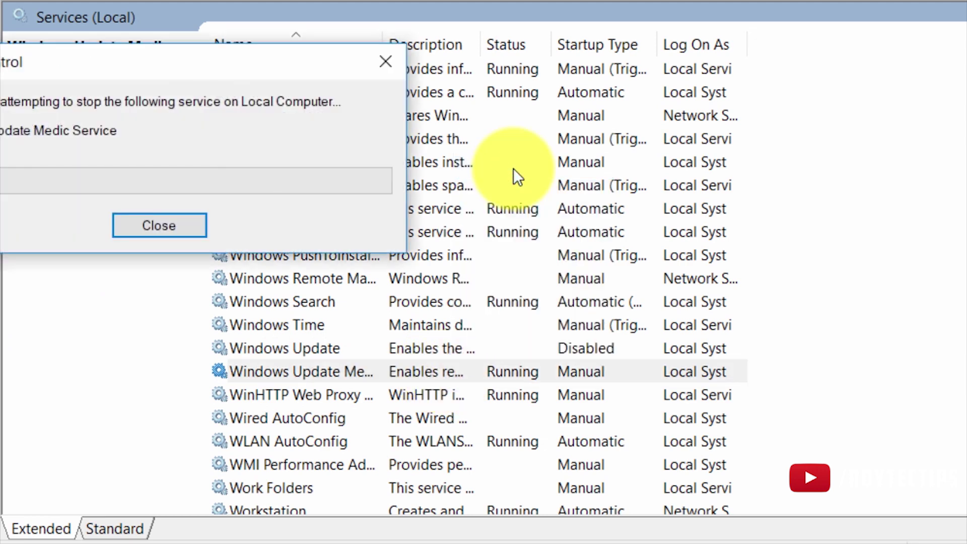
double_click(519, 374)
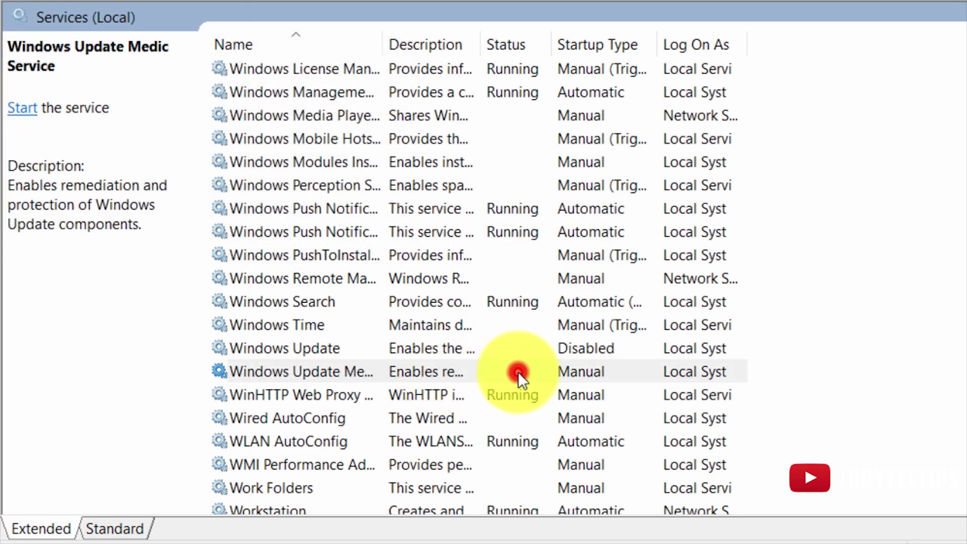
click(460, 224)
click(436, 291)
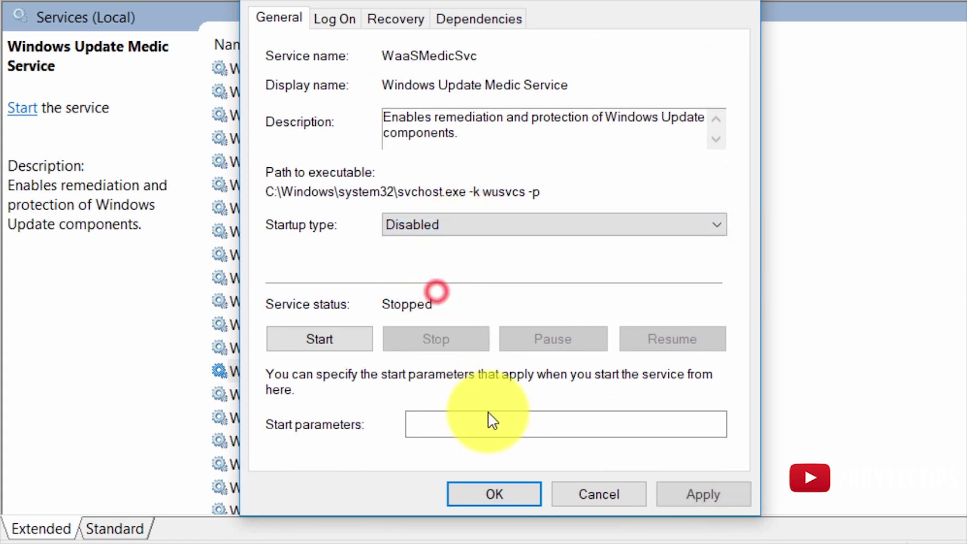
click(685, 494)
click(540, 347)
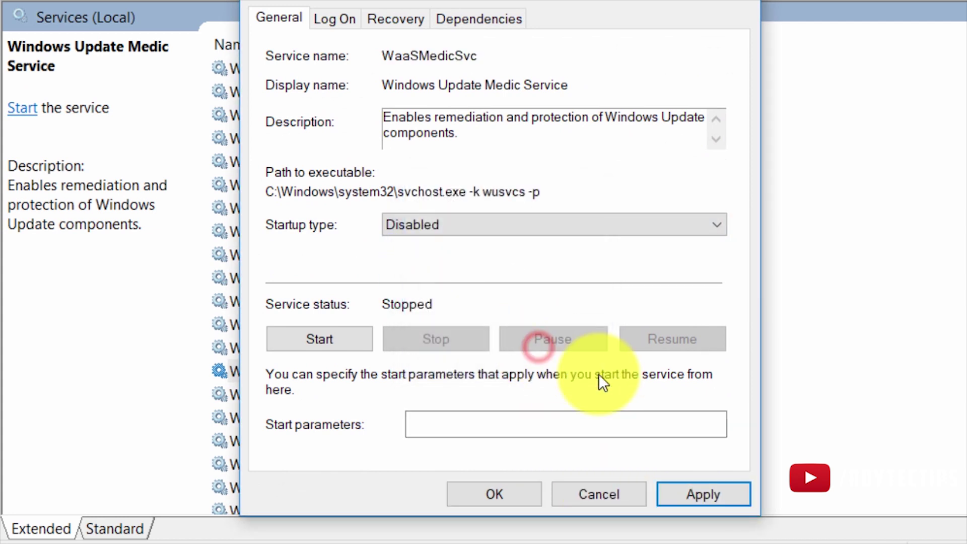
click(694, 487)
click(567, 341)
click(499, 491)
click(564, 332)
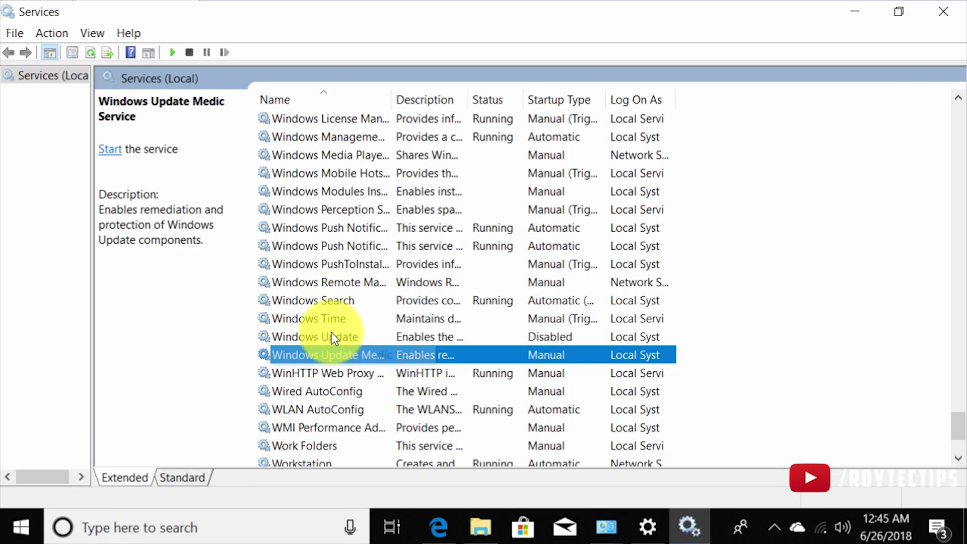
click(307, 351)
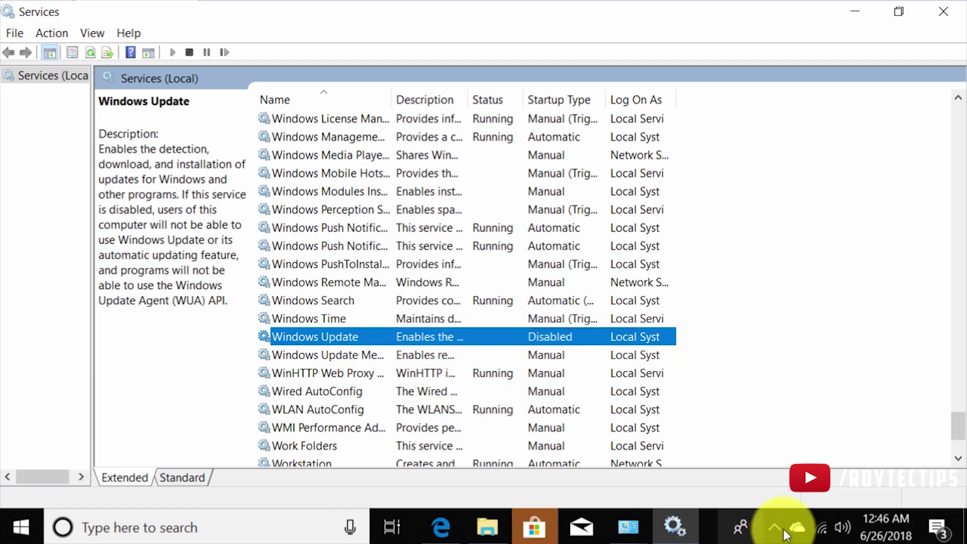
Turn on Set as metered connection for The Red Queen Wi-Fi network.
click(819, 524)
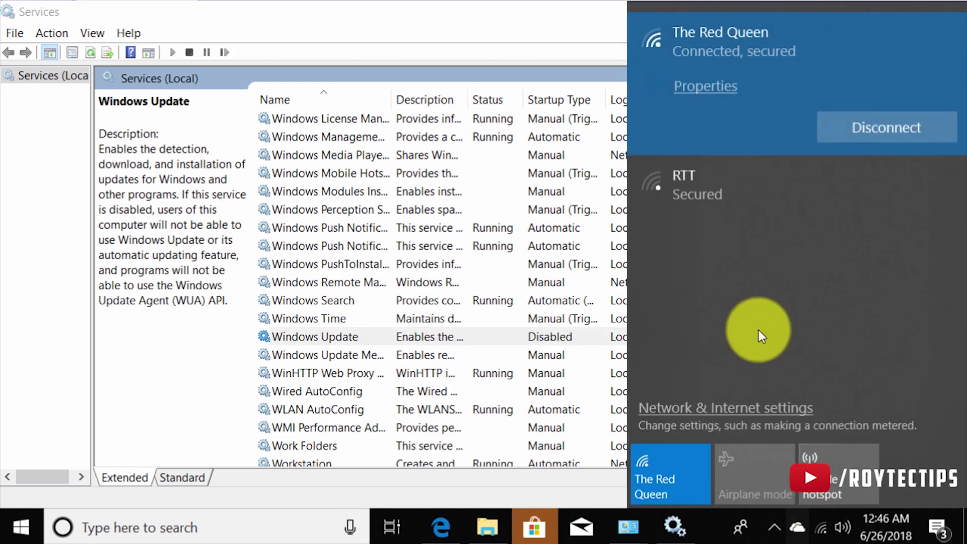
click(693, 92)
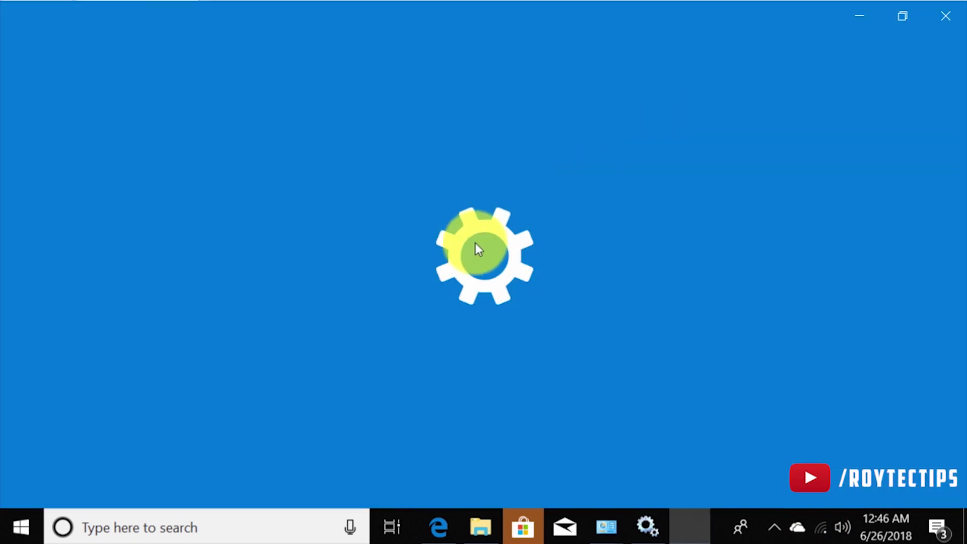
scroll(445, 234, down, 5)
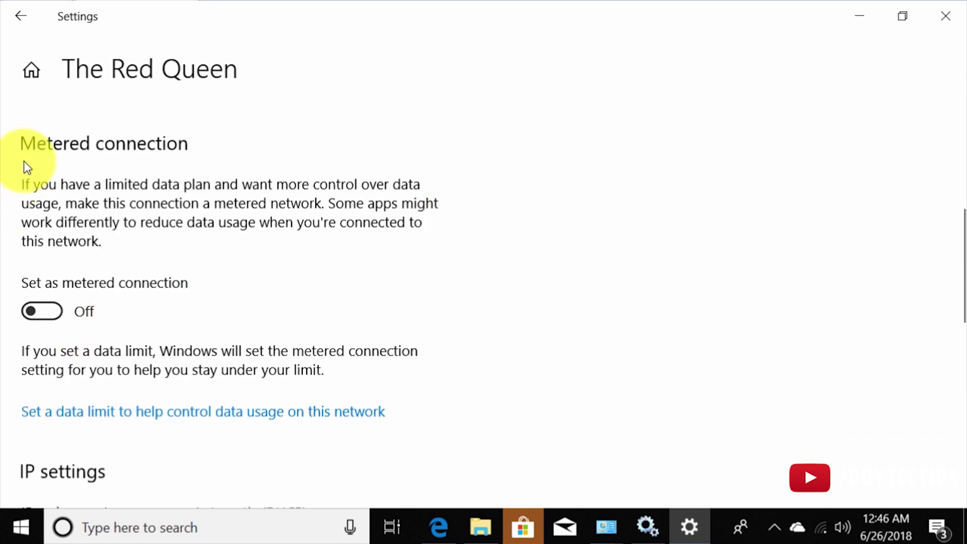
click(44, 310)
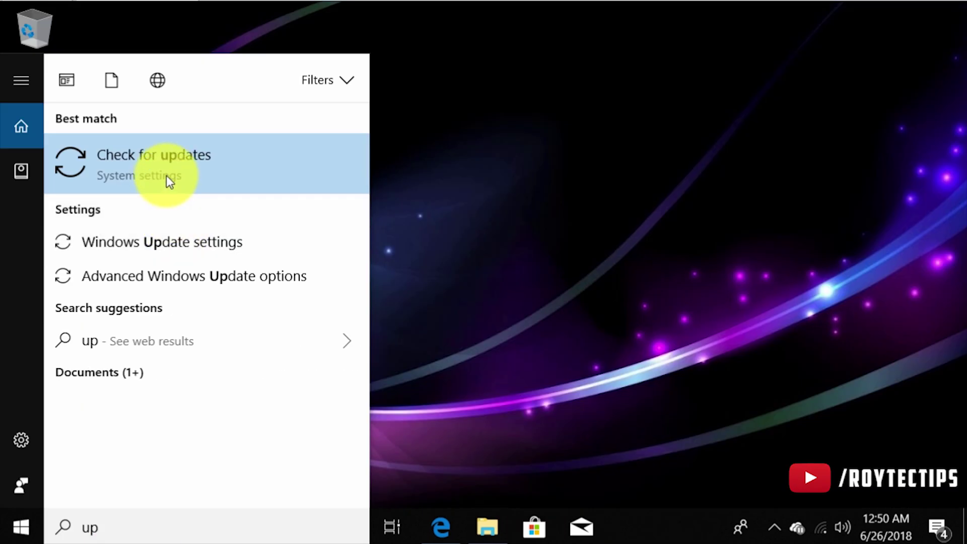
click(169, 180)
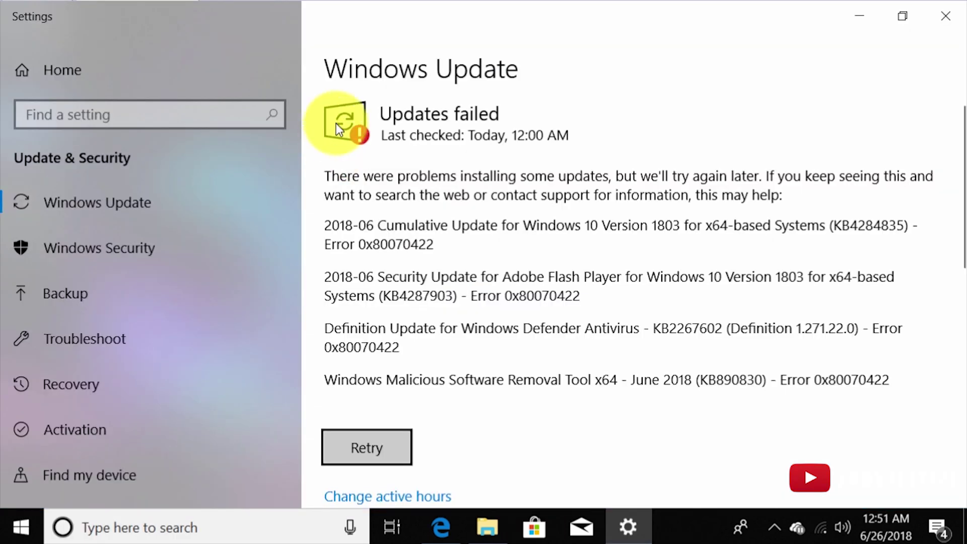
Retry the update check, which still fails with error 0x80070422.
click(346, 120)
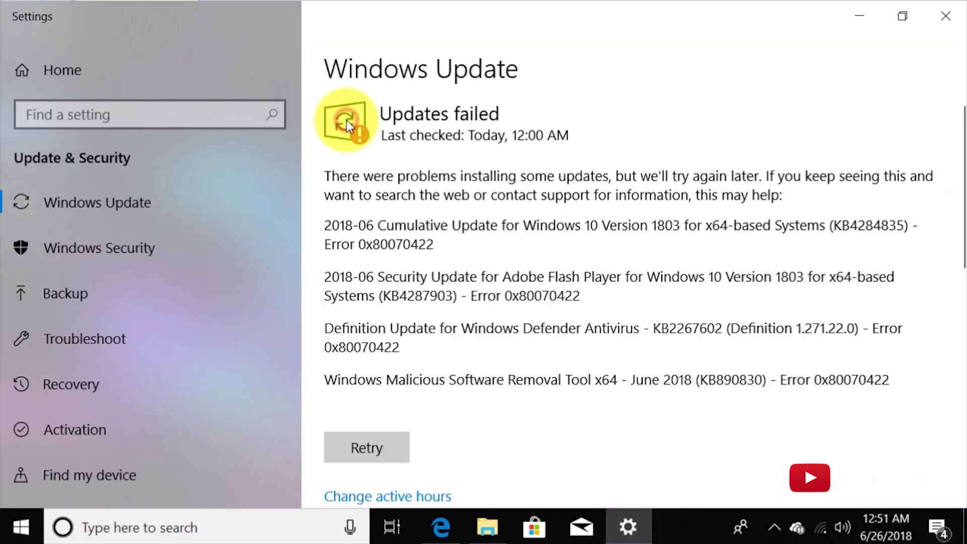
click(347, 120)
click(373, 446)
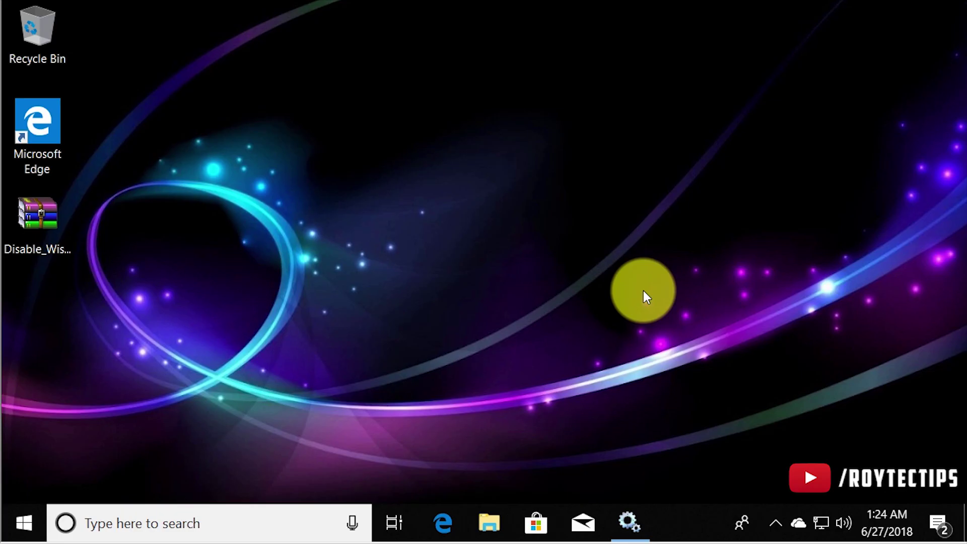
Search 'check' and open Check for updates, showing the June 2018 cumulative update installing.
click(216, 524)
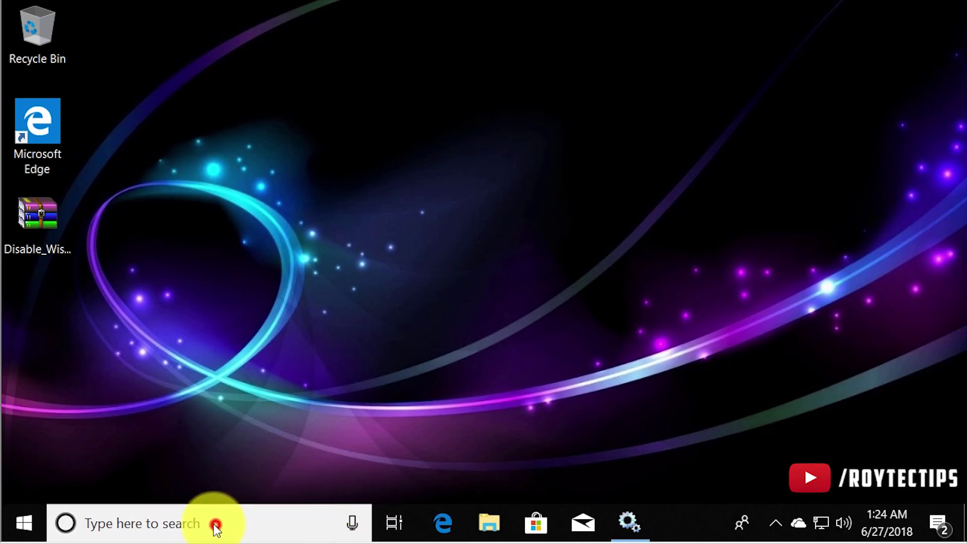
text(chec)
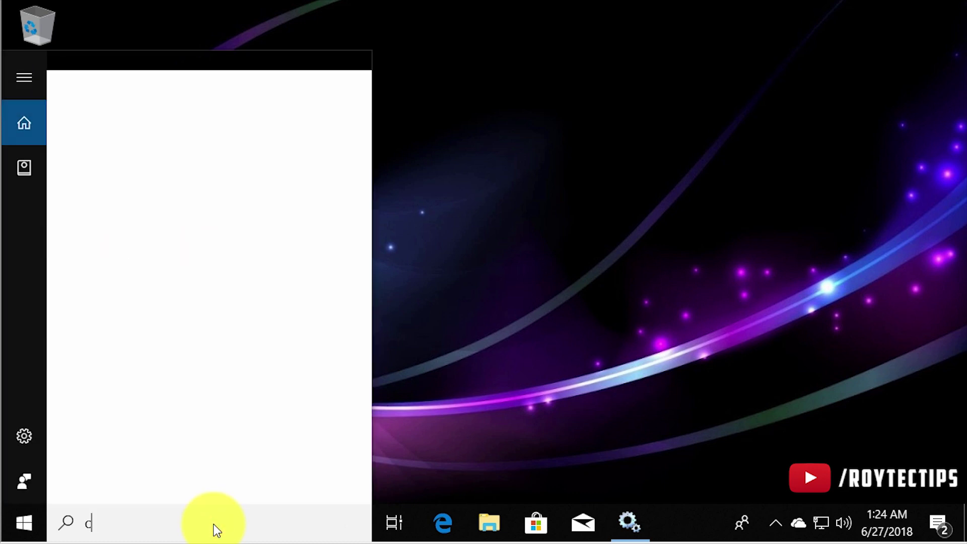
text(k)
click(252, 176)
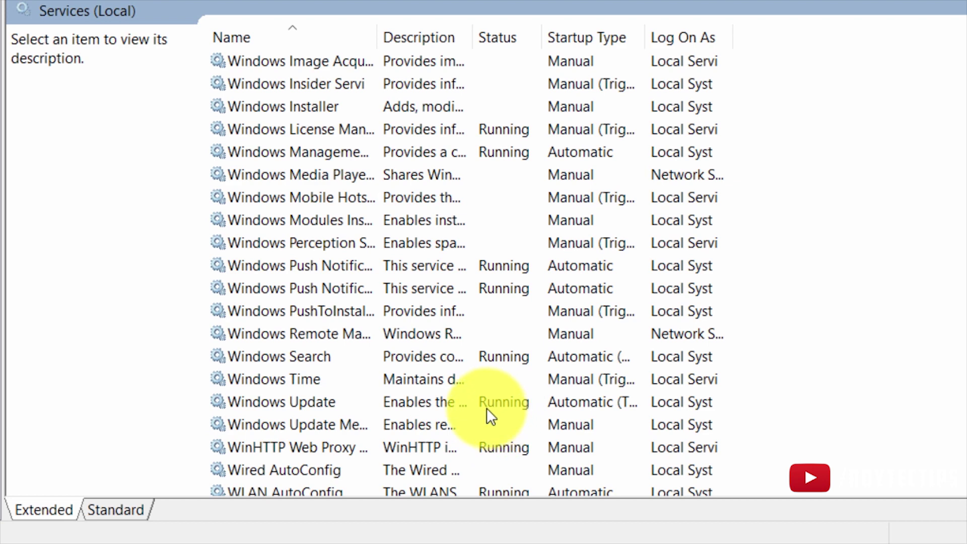
Confirm Windows Update runs on Automatic (Trigger Start) again, then minimize Services and Settings.
scroll(286, 176, down, 4)
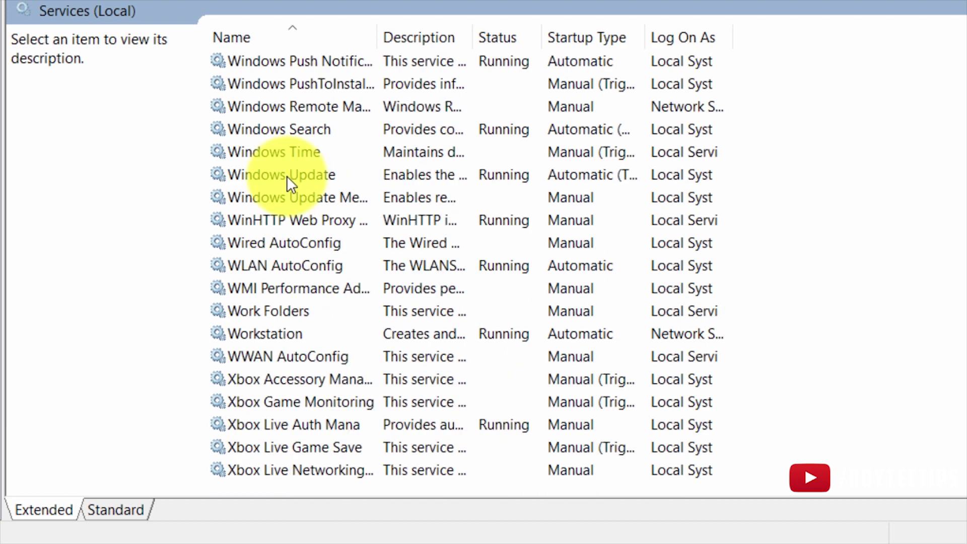
click(286, 176)
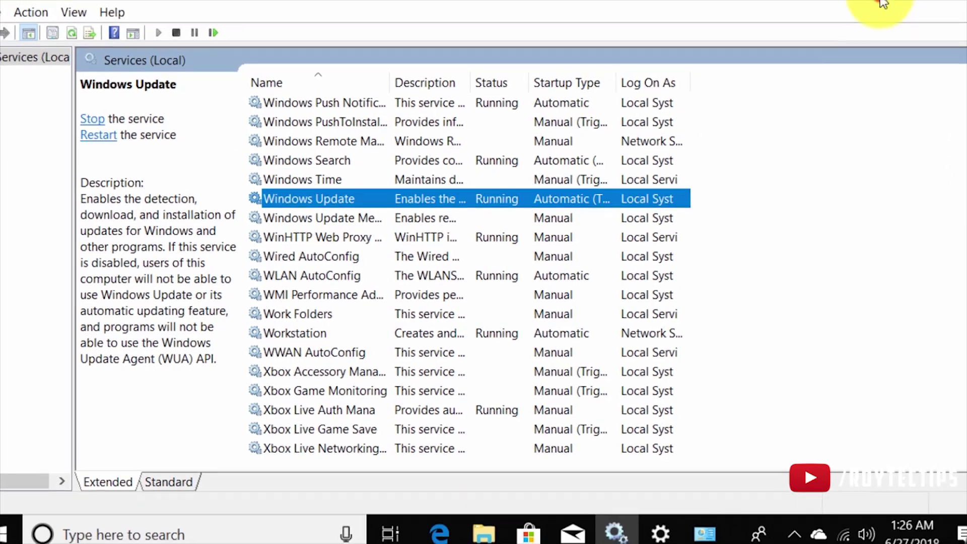
click(875, 10)
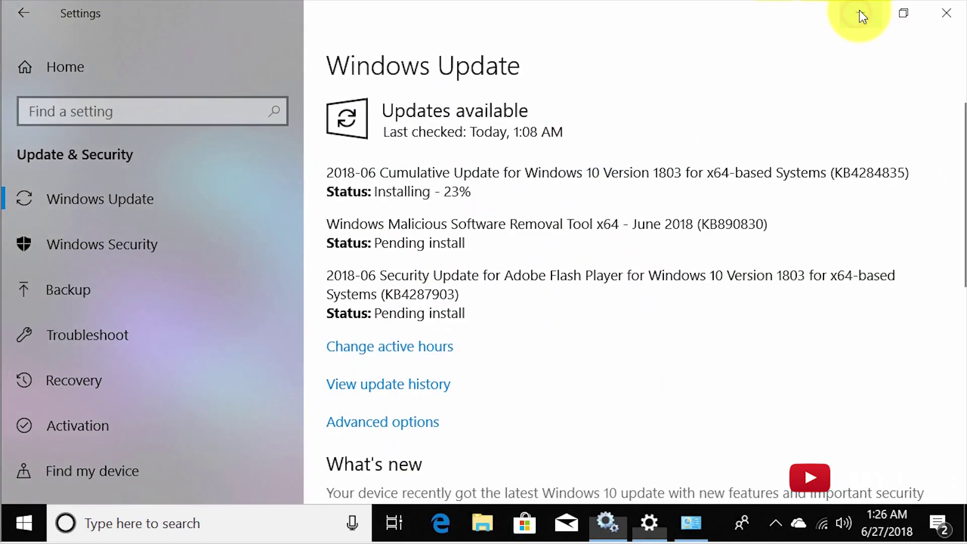
click(858, 13)
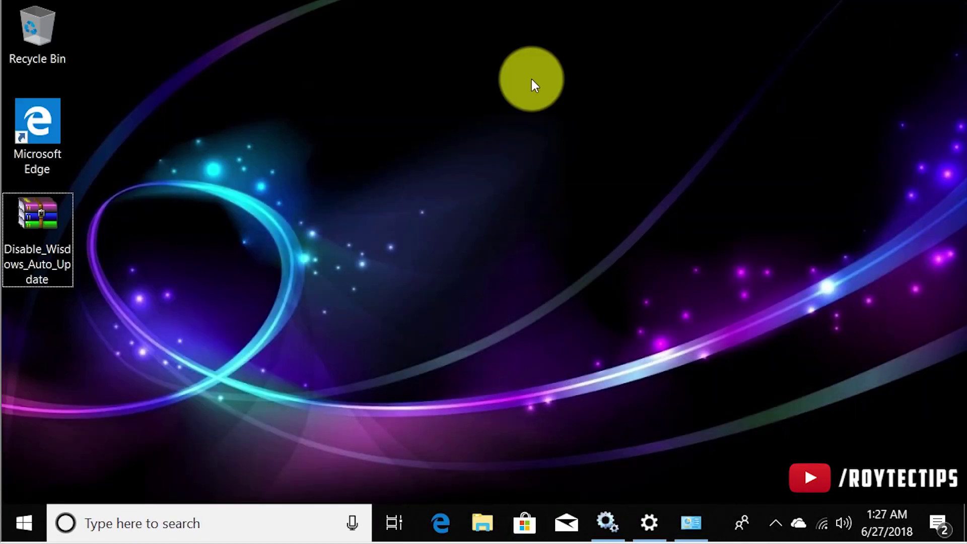
Run gpedit.msc from the Run dialog, which reports Windows cannot find it.
key(super+r)
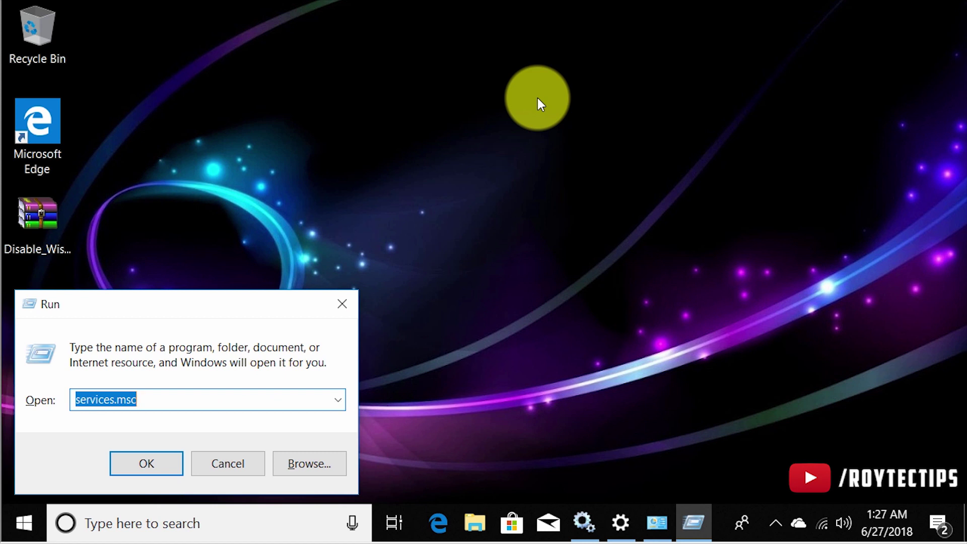
text(gp)
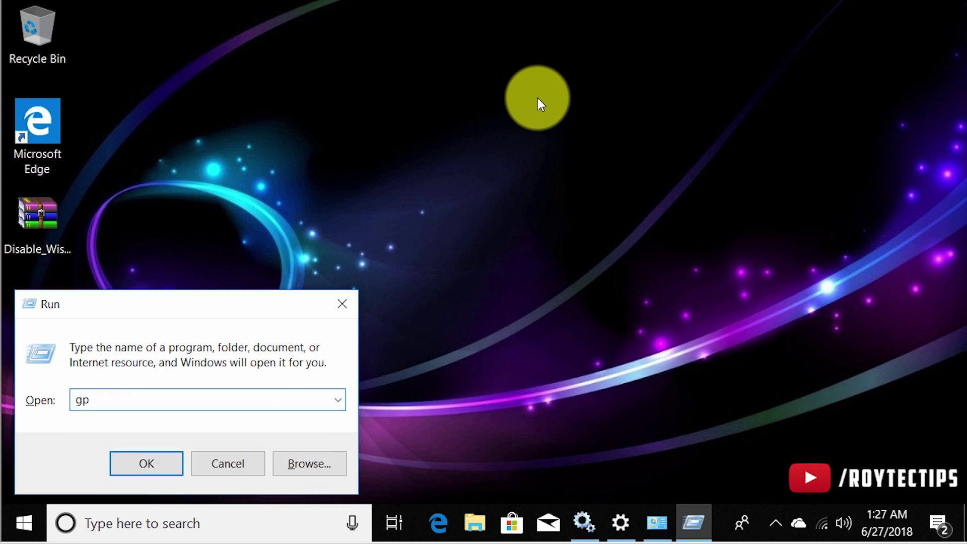
text(edit.msc)
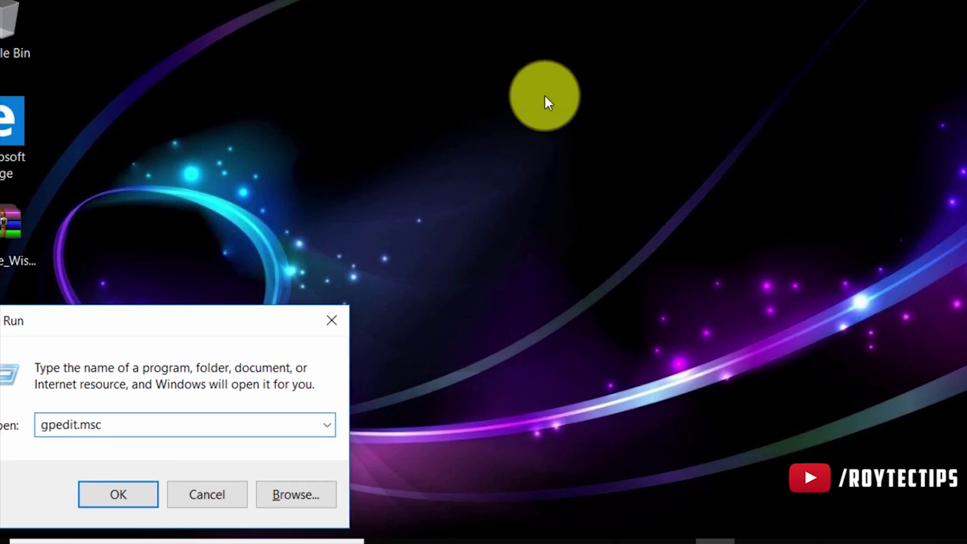
key(Return)
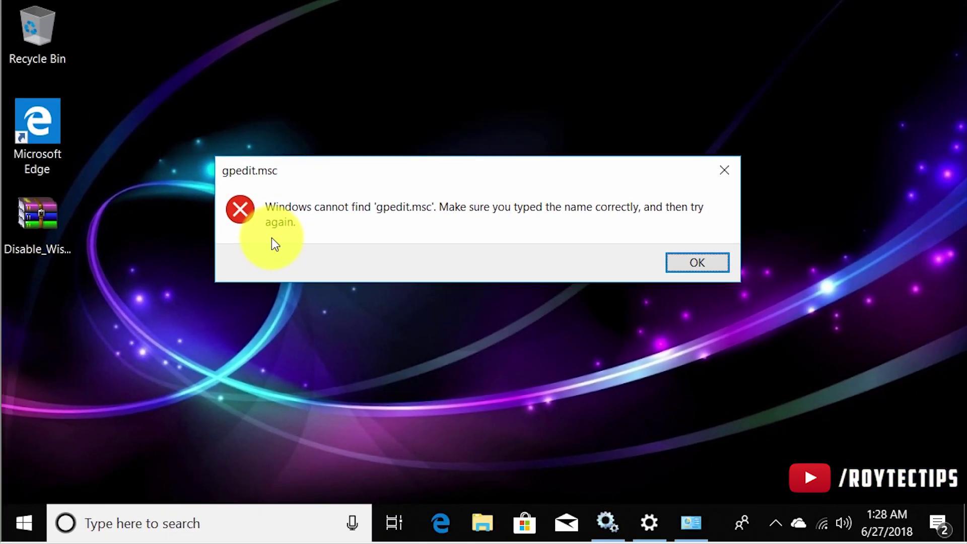
Open the Disable_Wisdows_Auto_Update.rar archive and enter its password with Show password ticked.
click(62, 222)
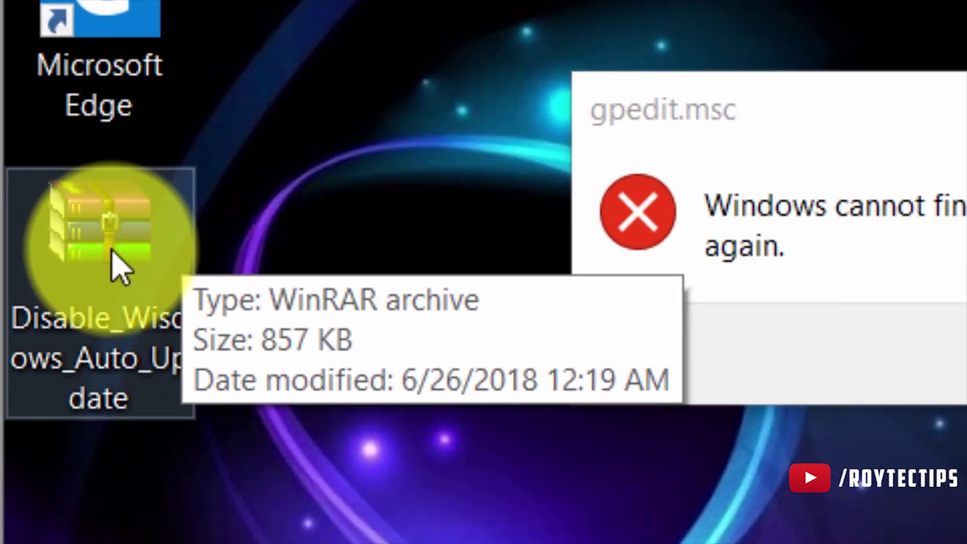
click(41, 224)
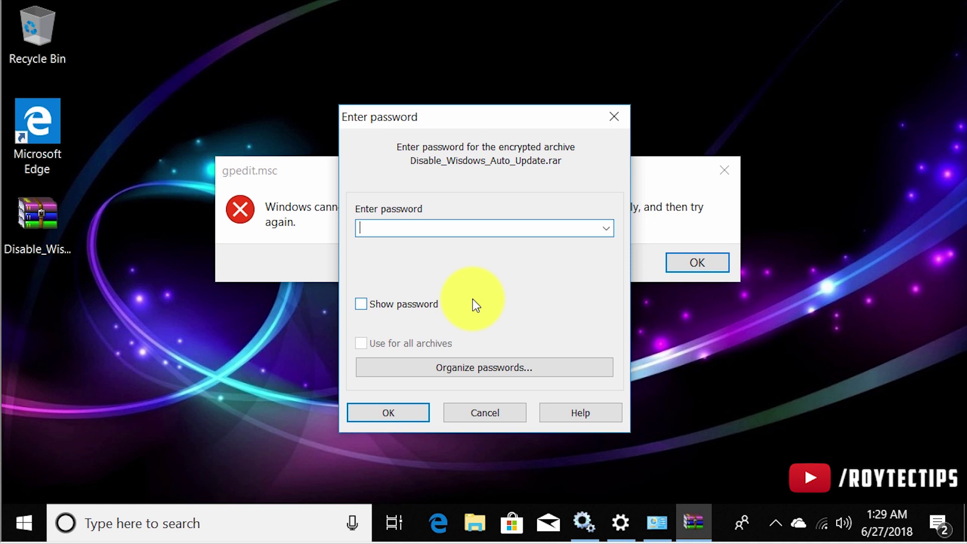
click(361, 304)
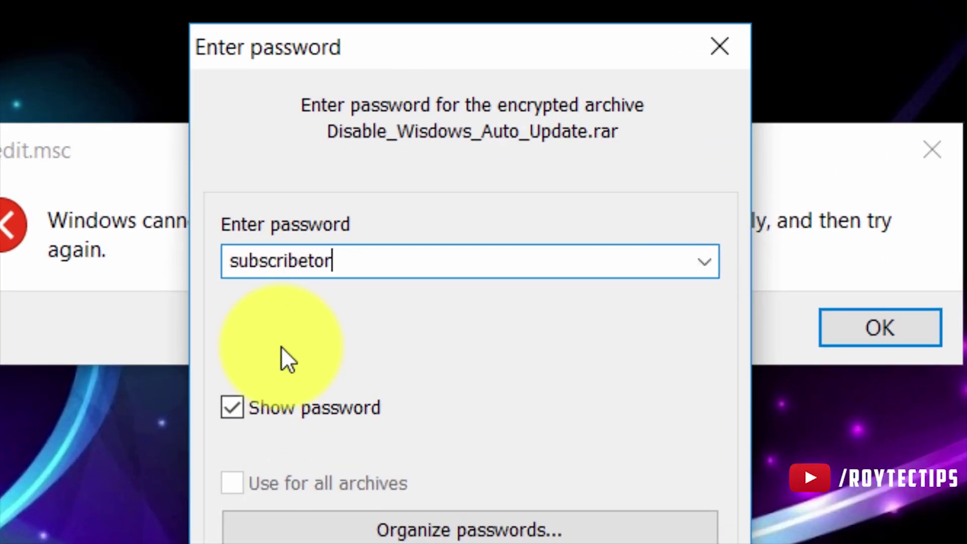
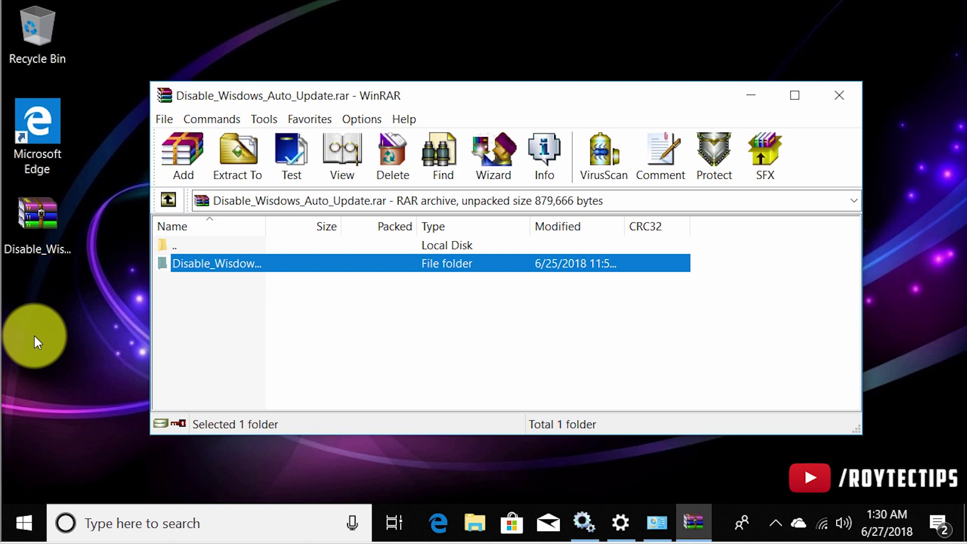
Extract the folder to the desktop, open add_gpedit_msc.zip and launch its setup.exe.
drag(34, 336, 34, 336)
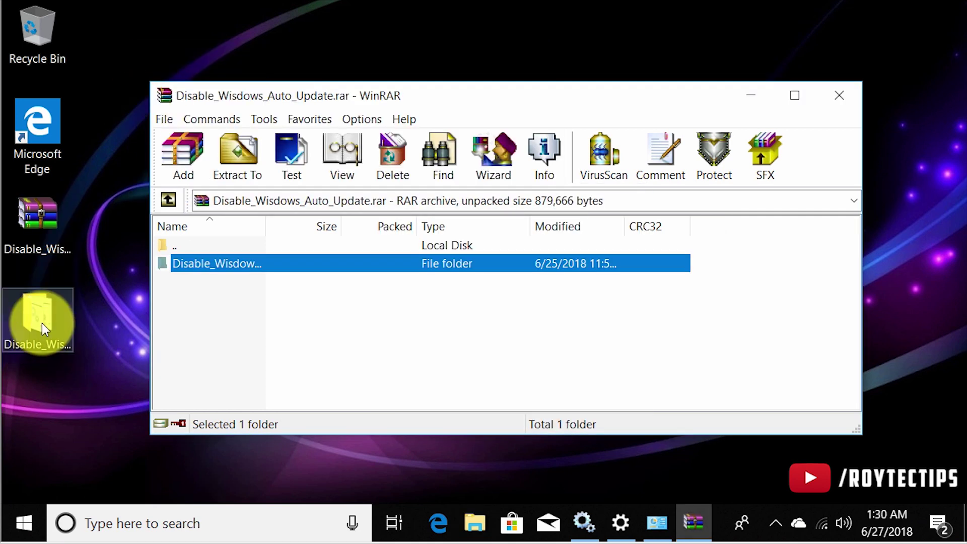
double_click(42, 325)
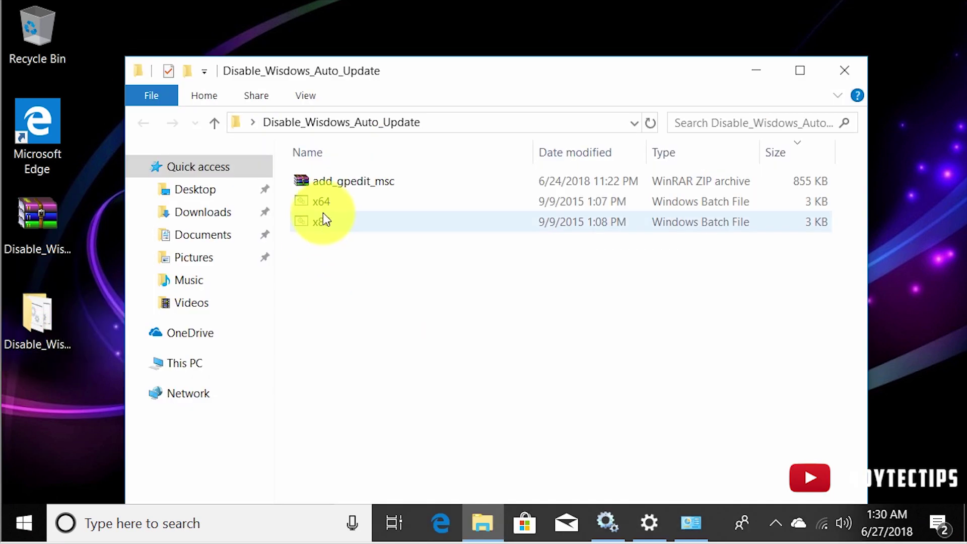
double_click(362, 187)
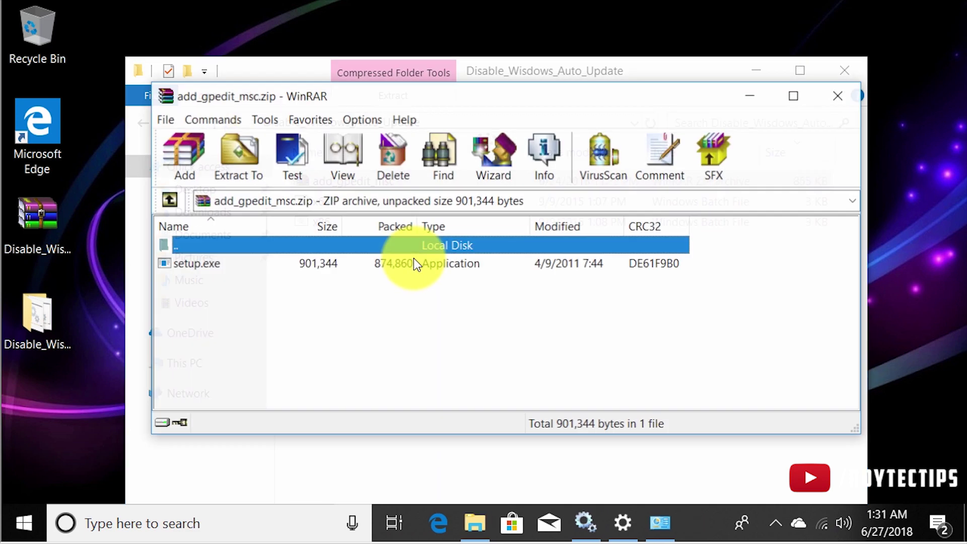
double_click(192, 265)
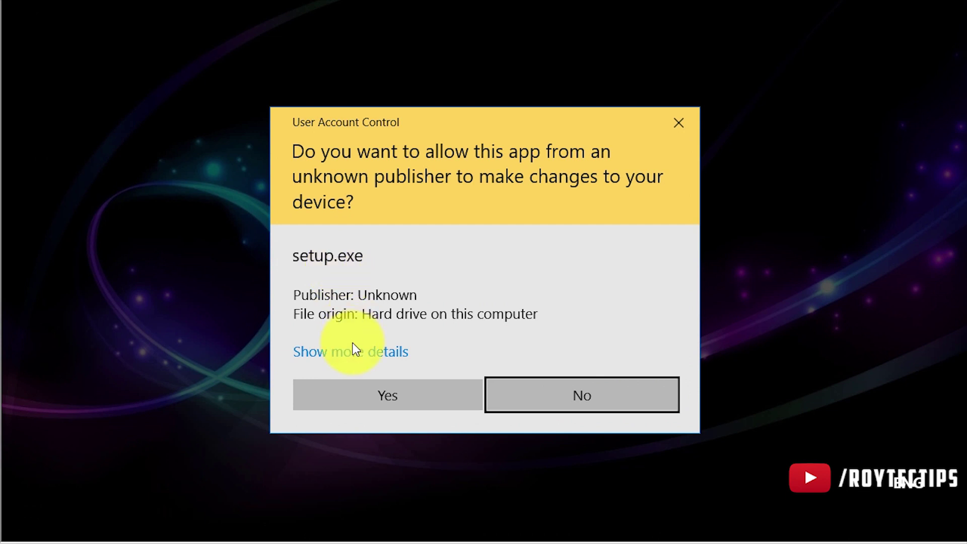
Approve the prompt, run the gpedit.msc setup wizard, and download .NET Framework 3.5.
click(357, 399)
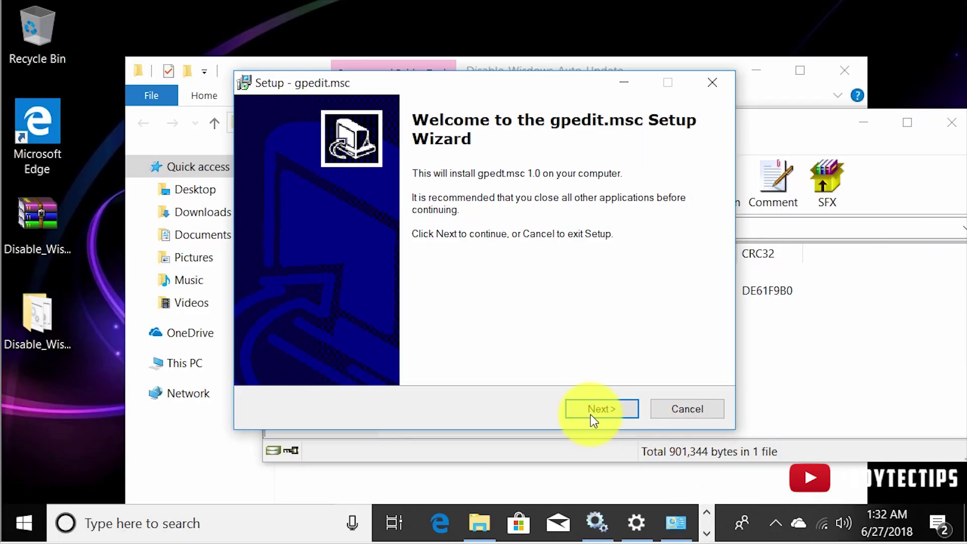
click(592, 411)
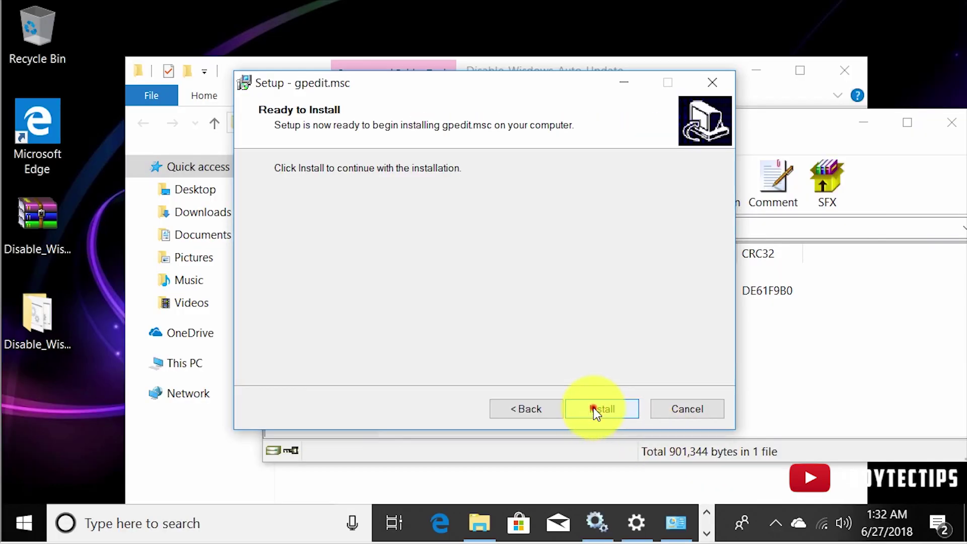
click(595, 409)
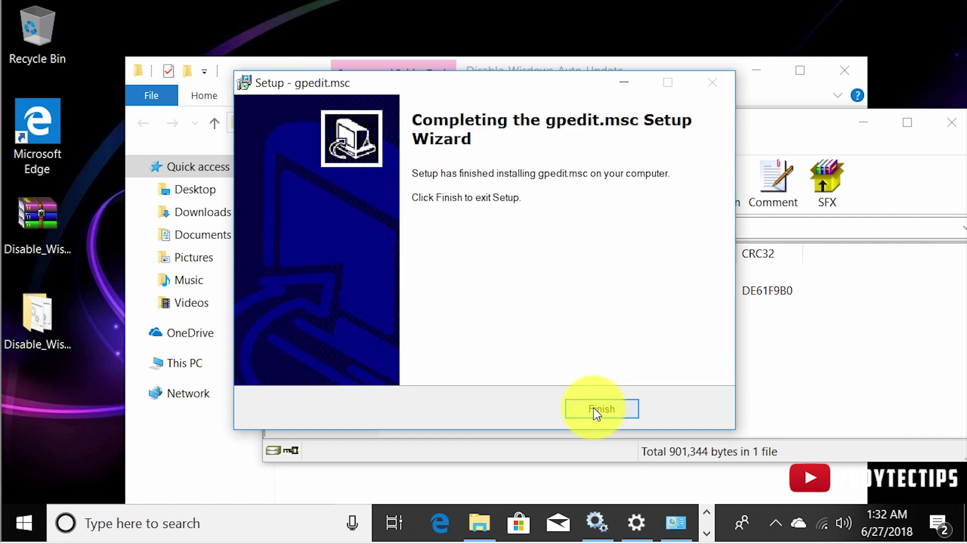
click(594, 408)
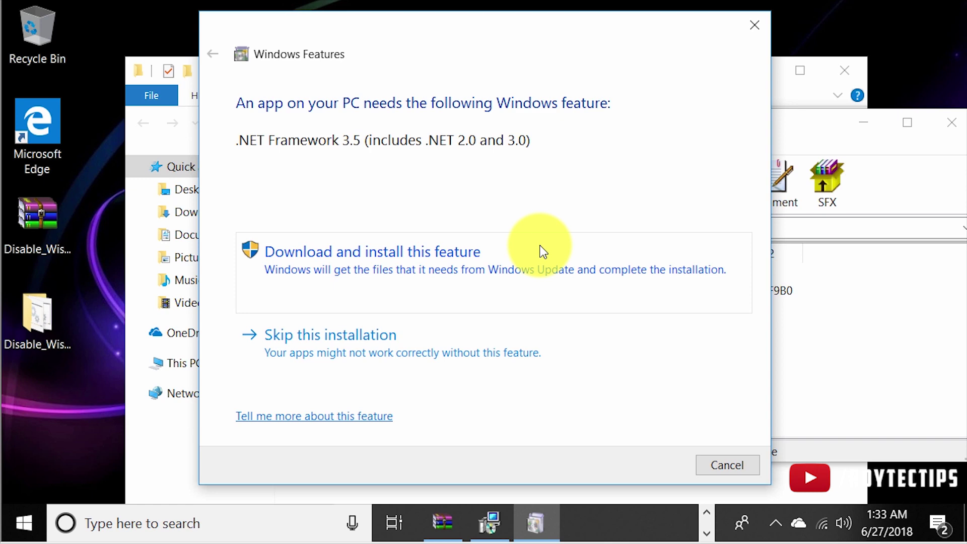
click(466, 265)
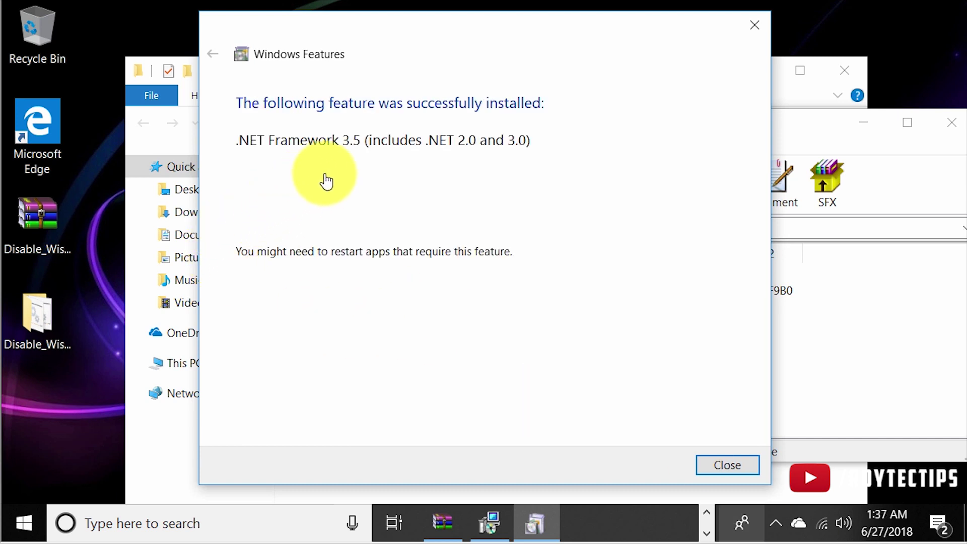
click(718, 466)
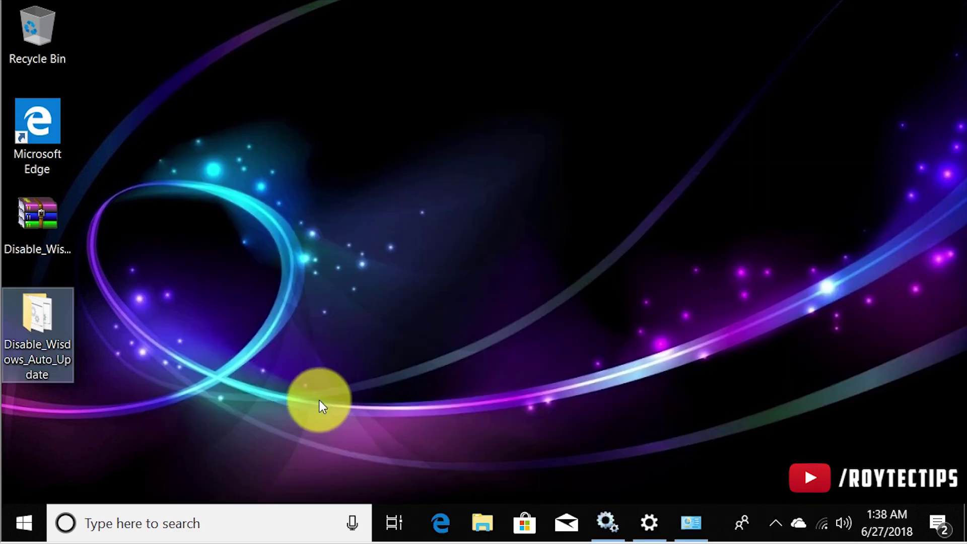
Choose Update and restart from the Start menu's power options.
click(15, 516)
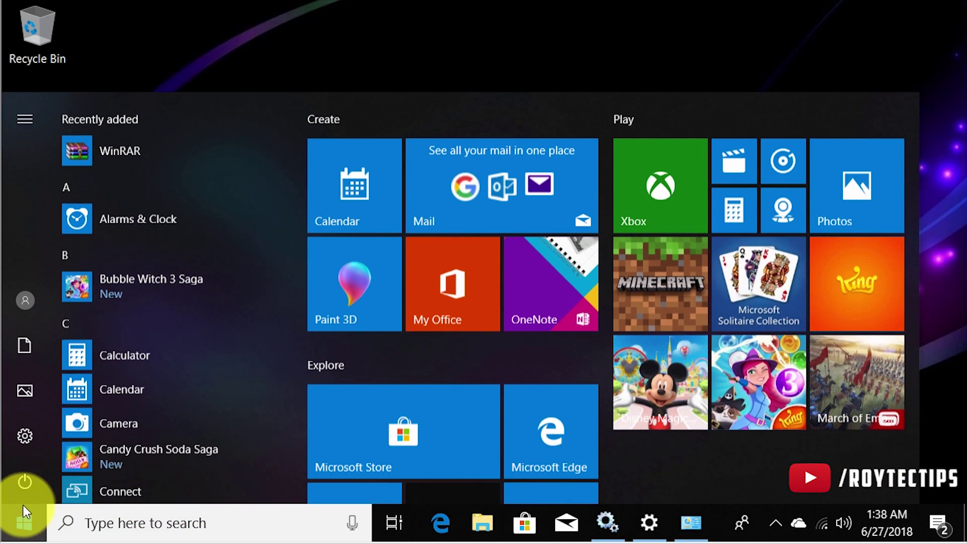
click(25, 486)
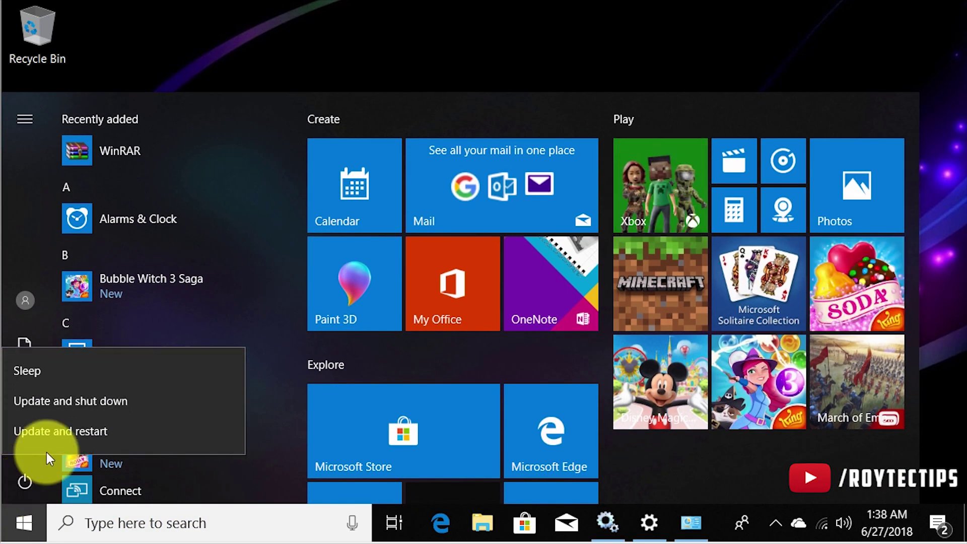
click(74, 440)
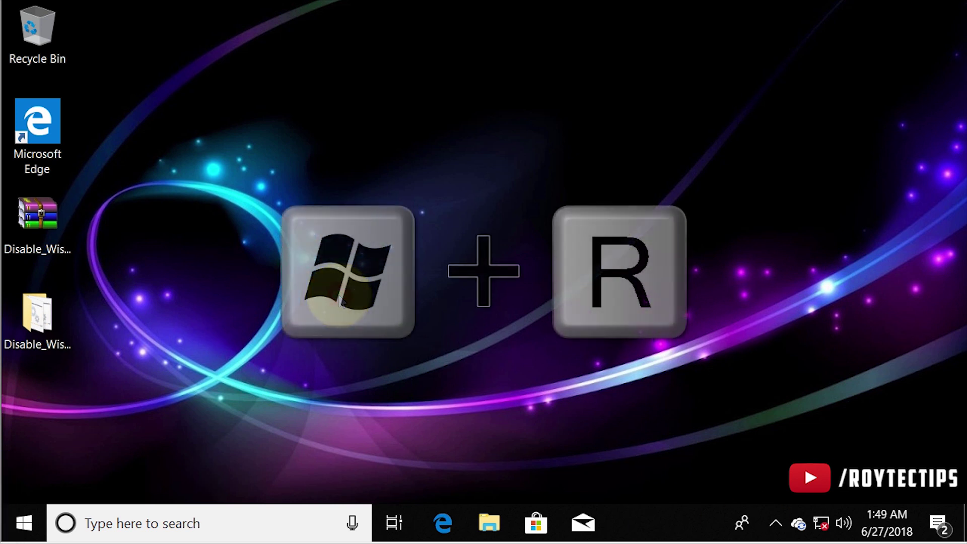
Run gpedit.msc from the Run box, then close the leftover System window.
key(super+r)
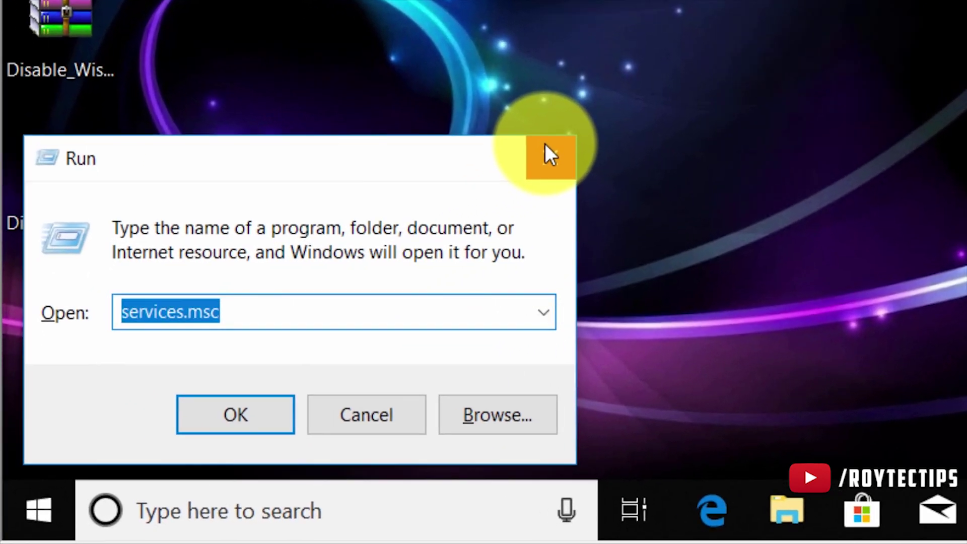
text(gpedit.ms)
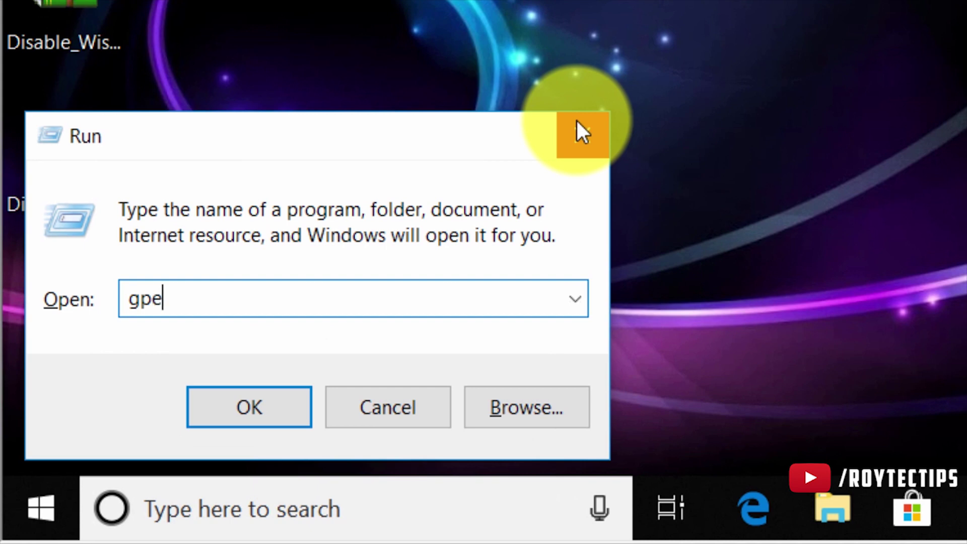
text(c)
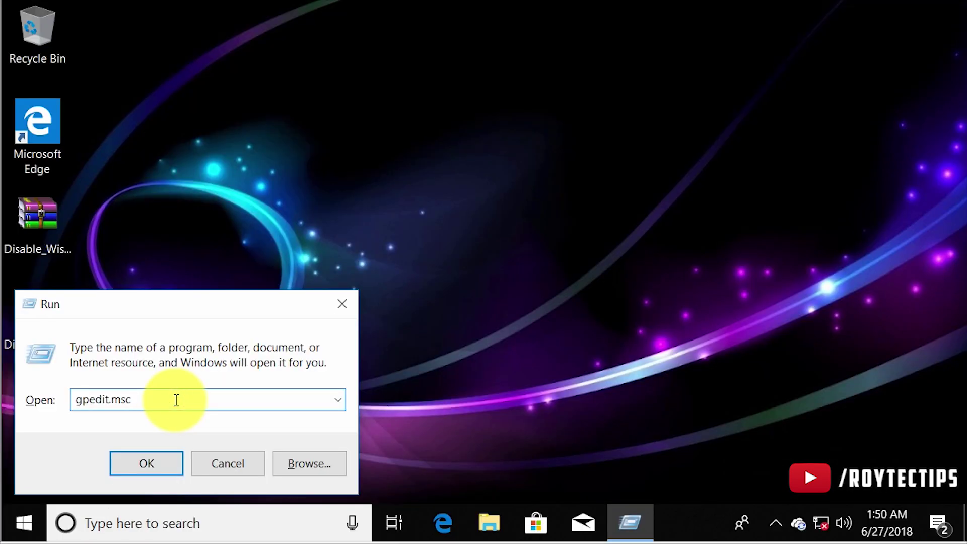
key(Return)
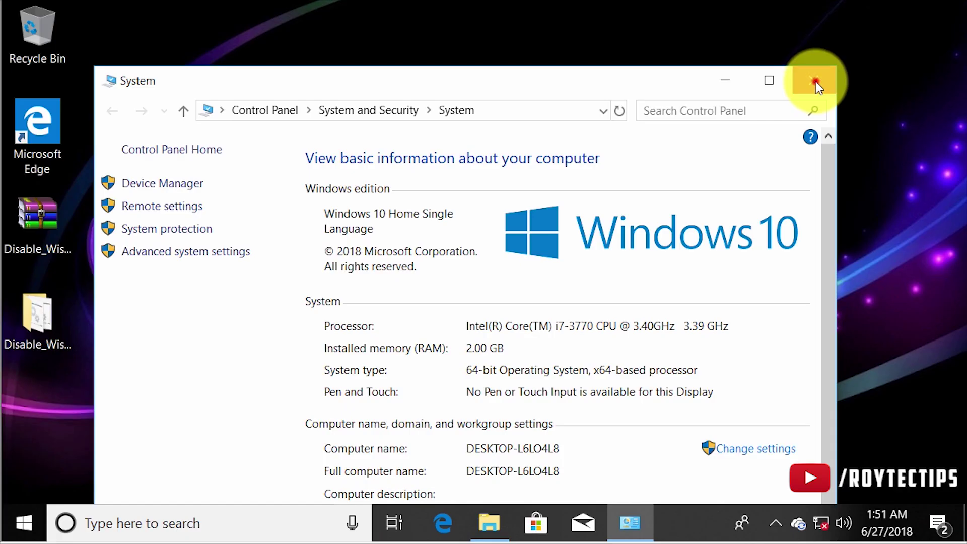
click(815, 80)
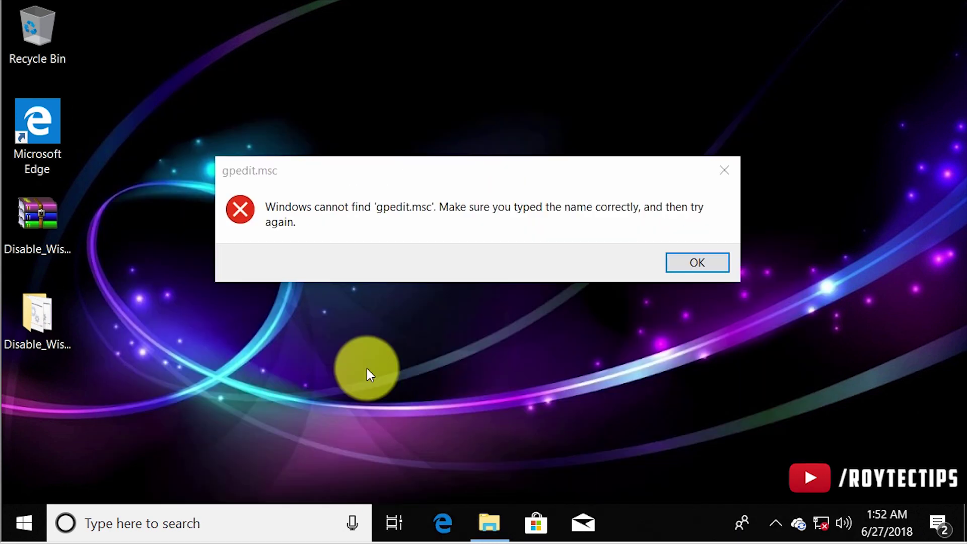
Browse in File Explorer to This PC > Local Disk (C:) > Windows > SysWOW64.
click(493, 520)
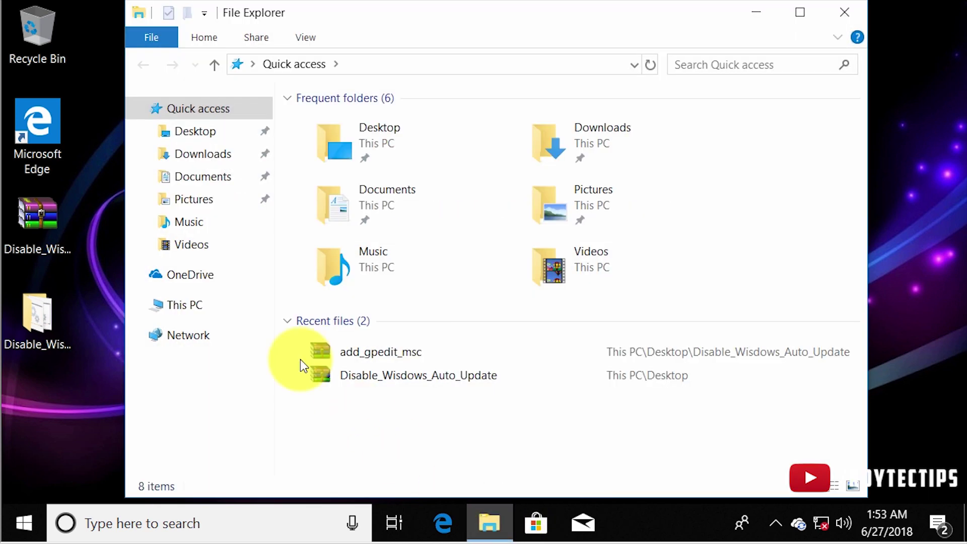
click(184, 306)
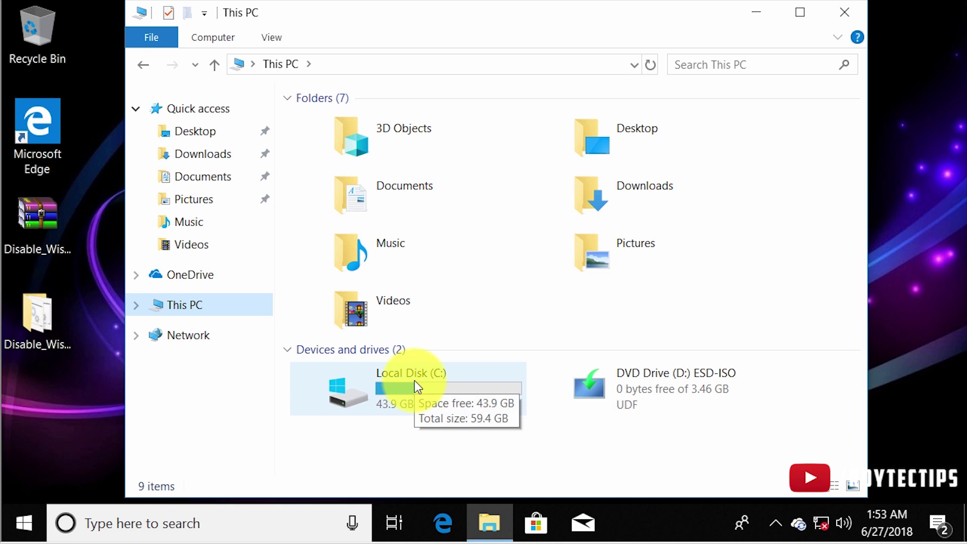
double_click(397, 397)
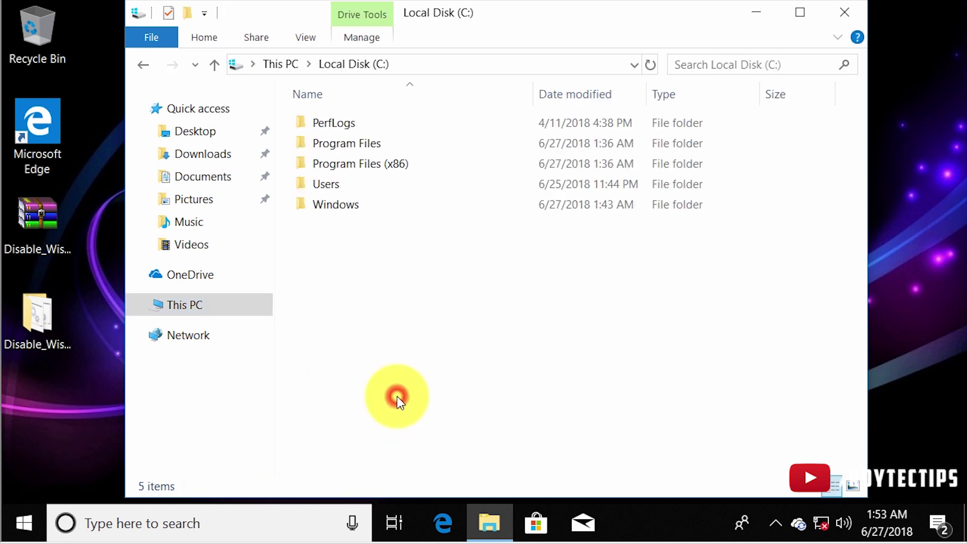
double_click(338, 208)
click(348, 404)
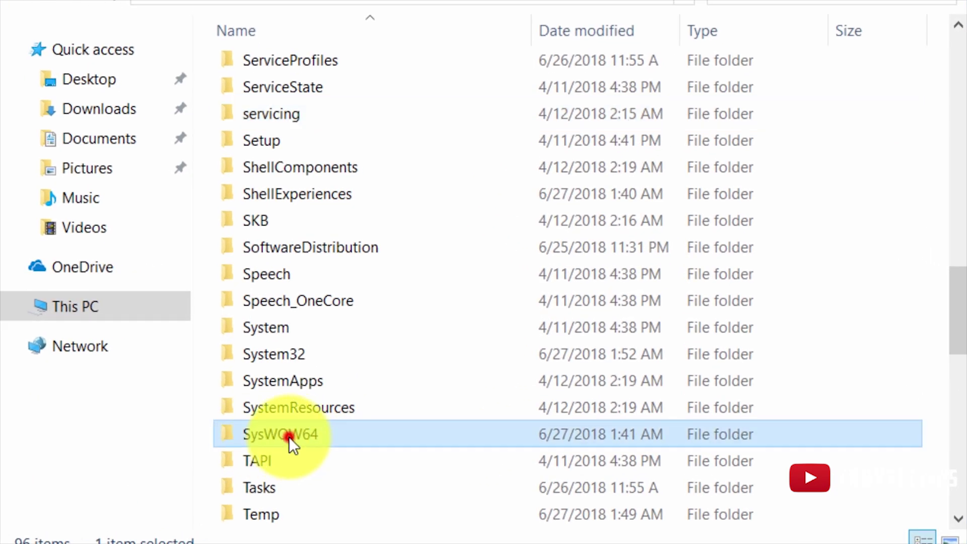
double_click(289, 436)
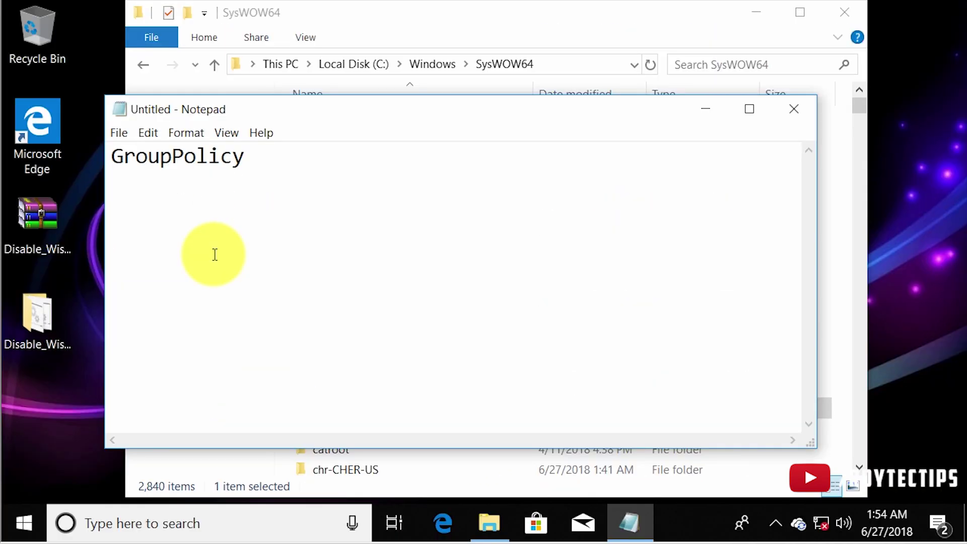
List "GroupPolicyUsers" and gpedit.msc in Notepad and move the note aside.
text(1. GroupPolicy)
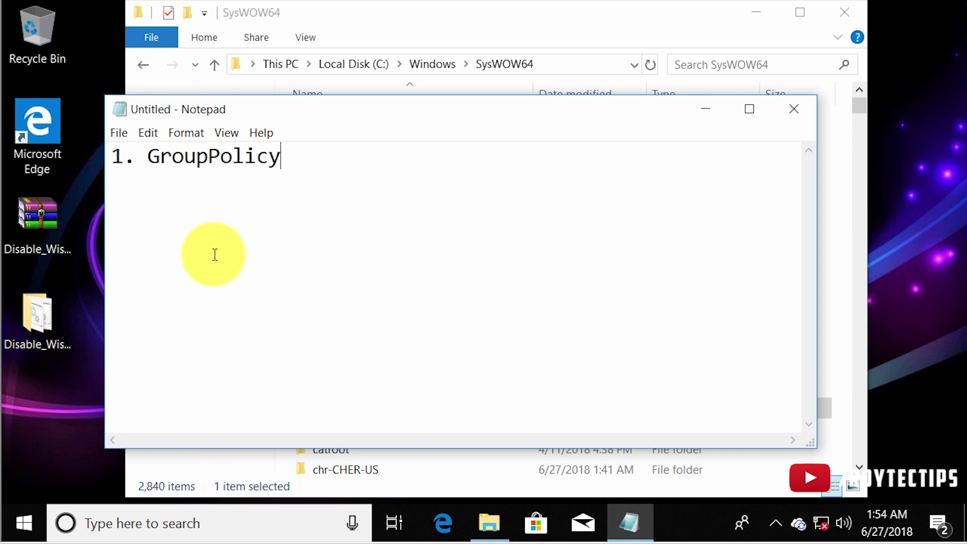
key(Return)
text(2. "GroupPolicy)
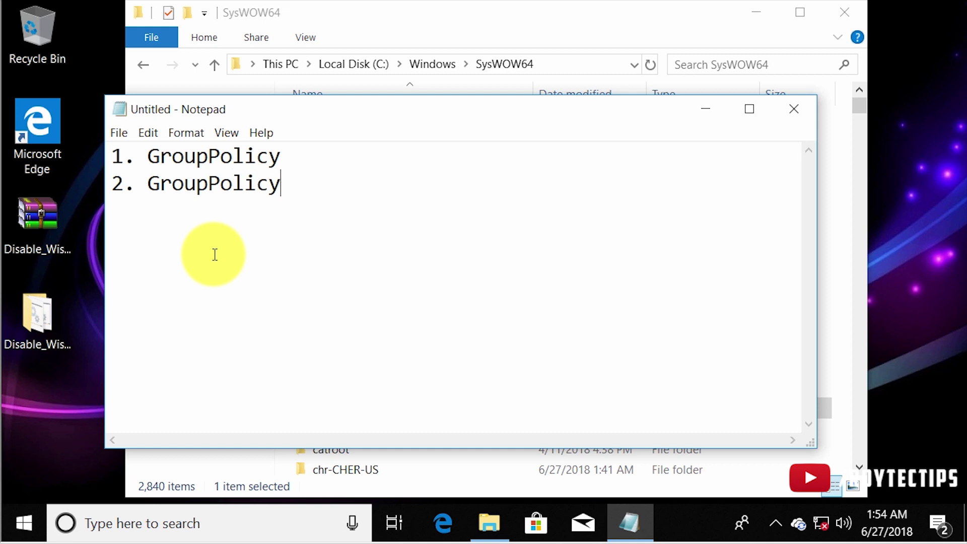
text(Users")
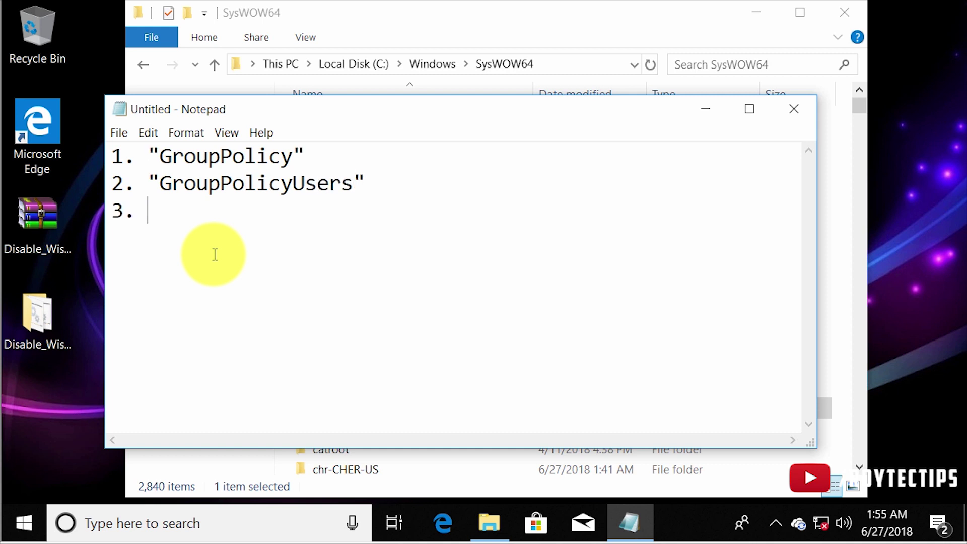
text(G)
key(BackSpace)
text(gpedit.msc)
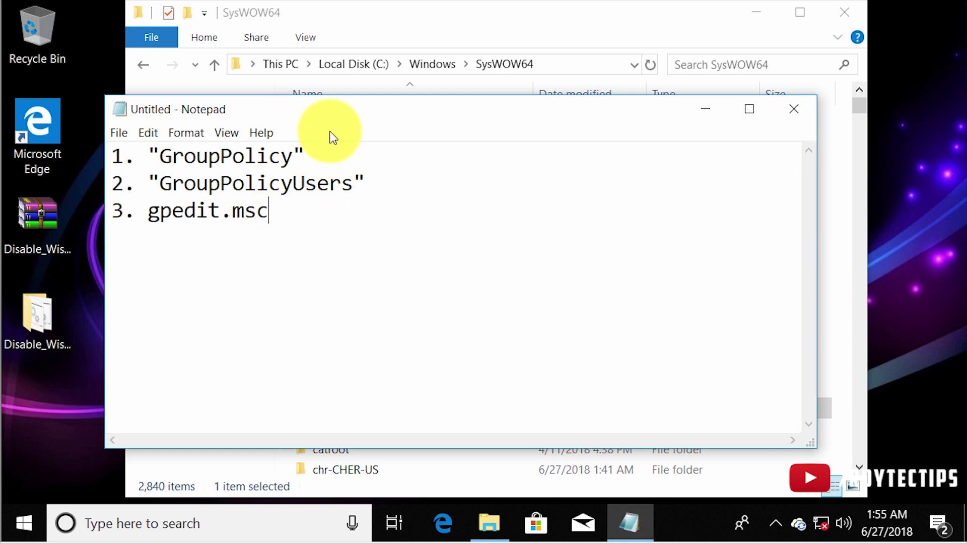
drag(322, 123, 817, 155)
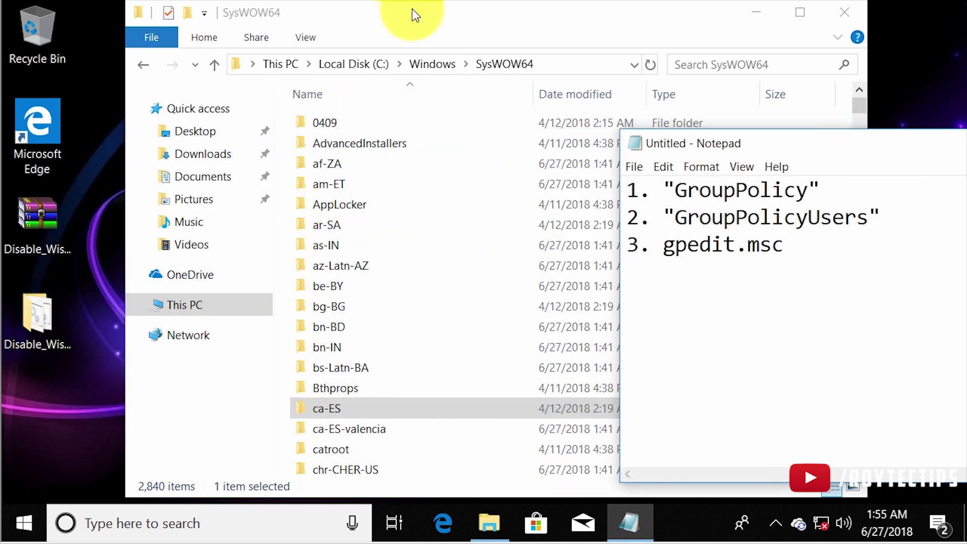
Select GroupPolicy and GroupPolicyUsers in SysWOW64, copy them, and move the window aside.
click(399, 13)
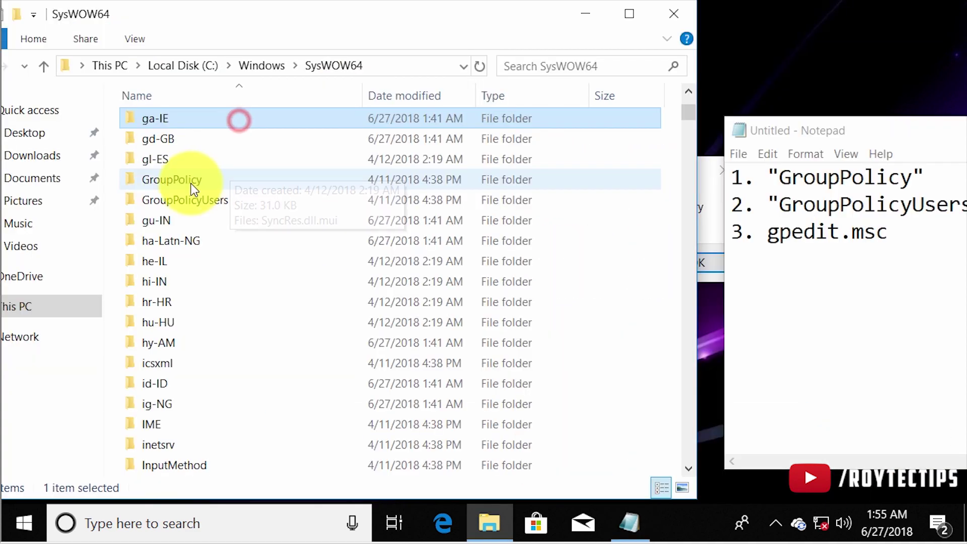
click(185, 180)
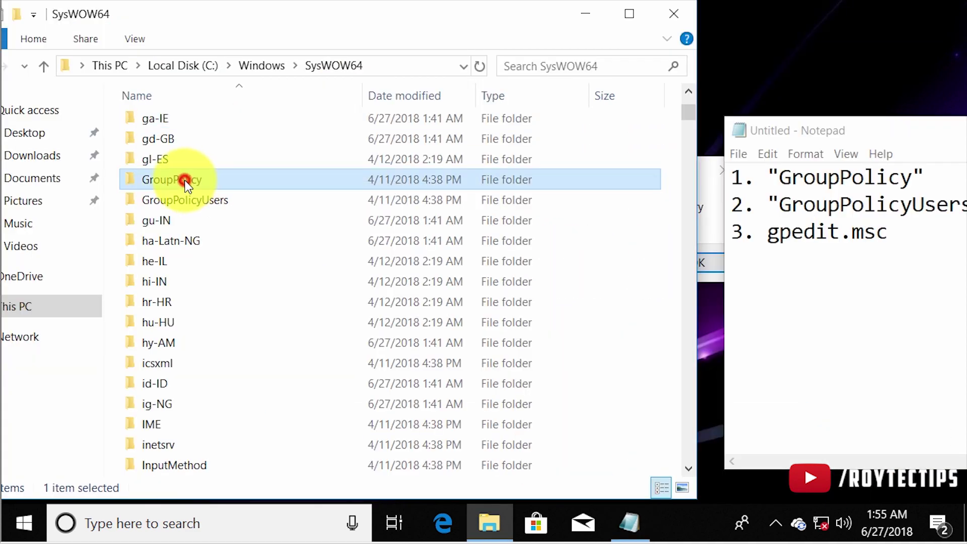
ctrl+click(165, 201)
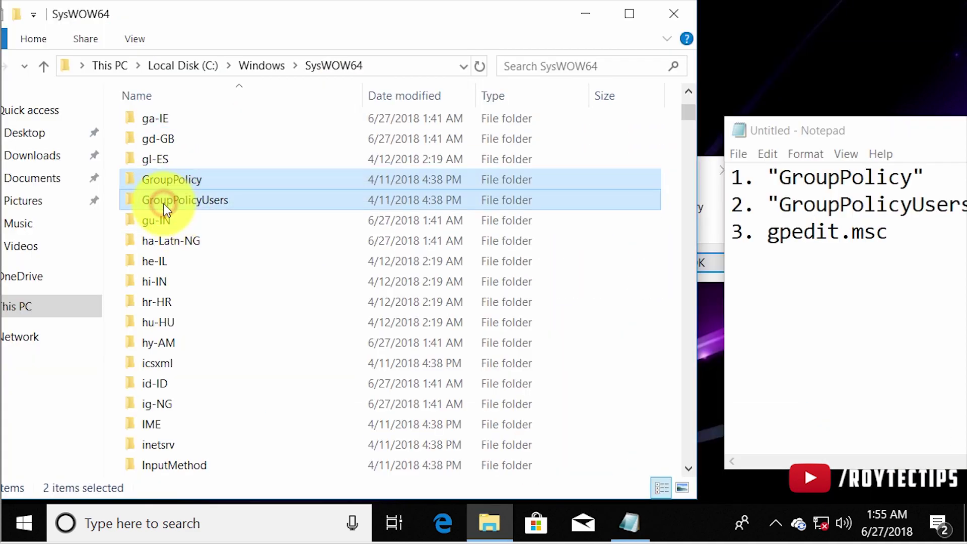
right_click(165, 202)
click(201, 393)
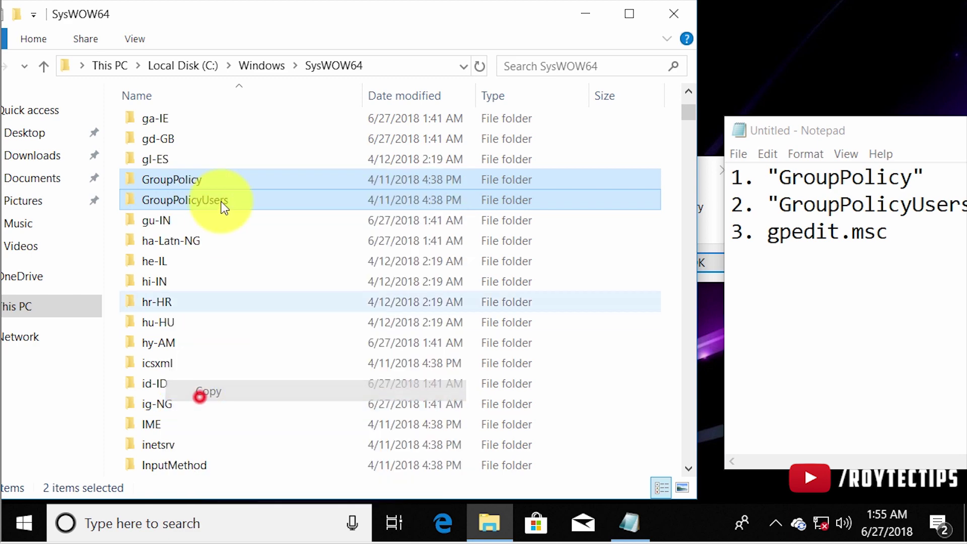
drag(165, 16, 435, 59)
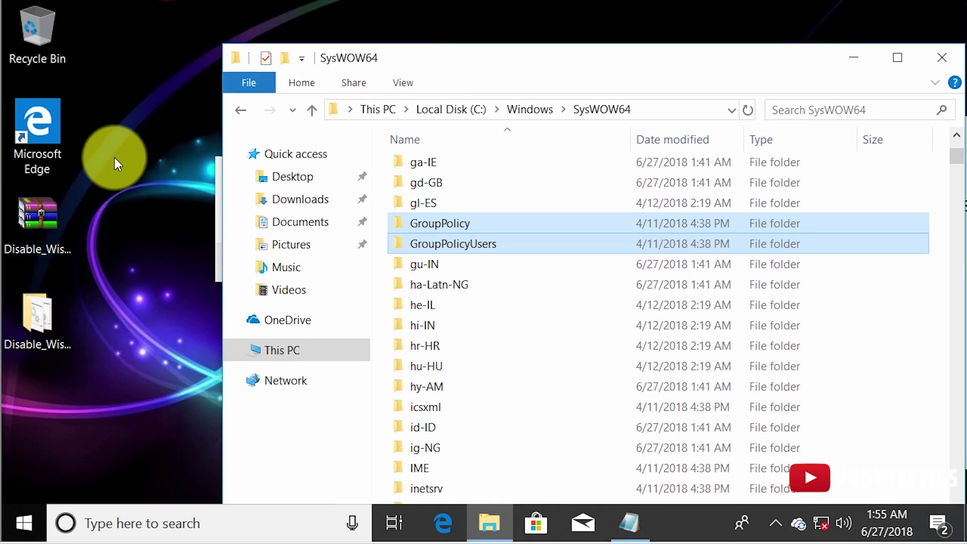
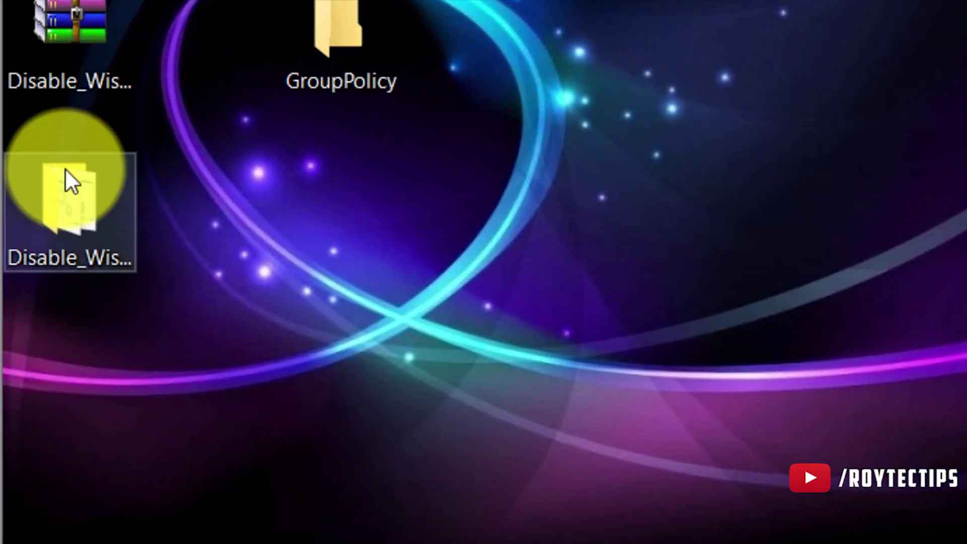
Extract setup.exe from the add_gpedit_msc archive into the Disable_Wisdows_Auto_Update folder.
double_click(71, 181)
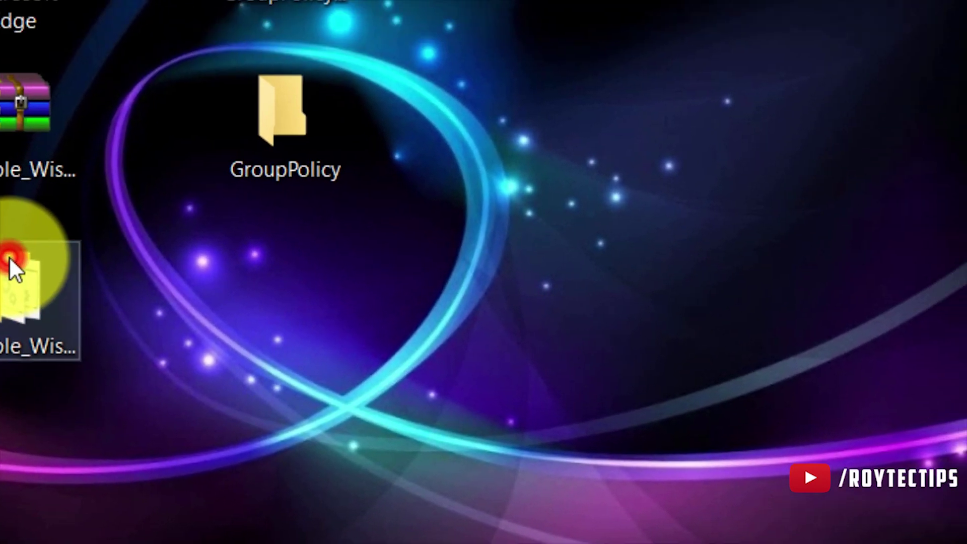
click(292, 194)
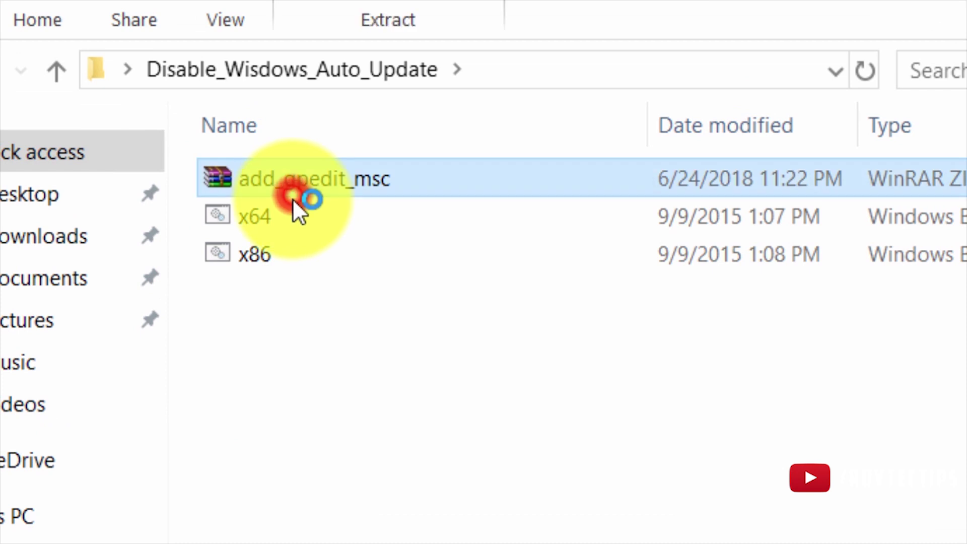
double_click(292, 198)
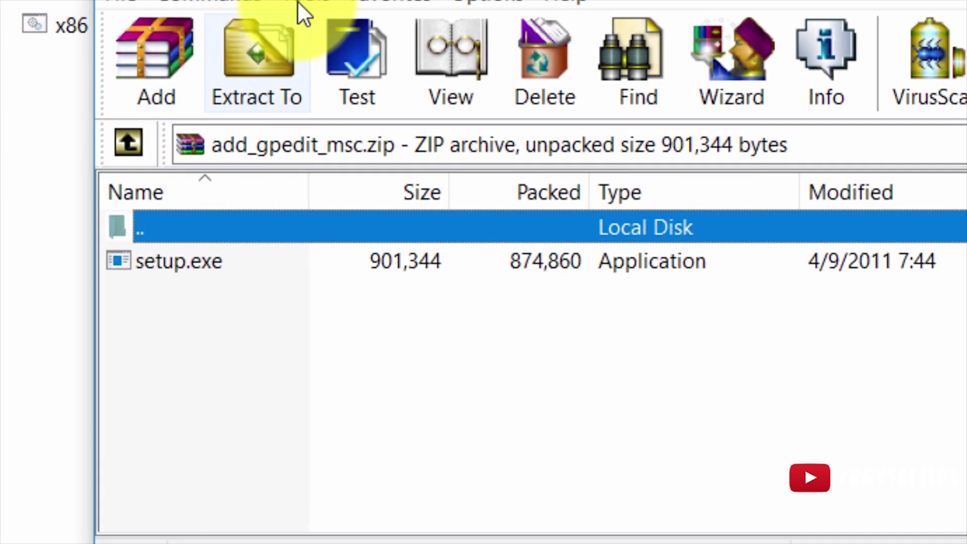
drag(300, 3, 705, 4)
drag(717, 305, 183, 348)
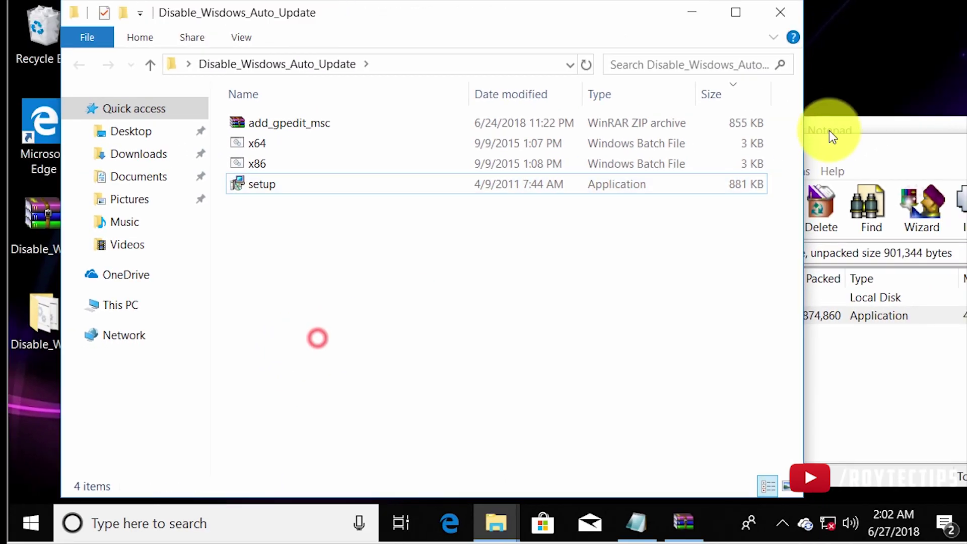
click(829, 132)
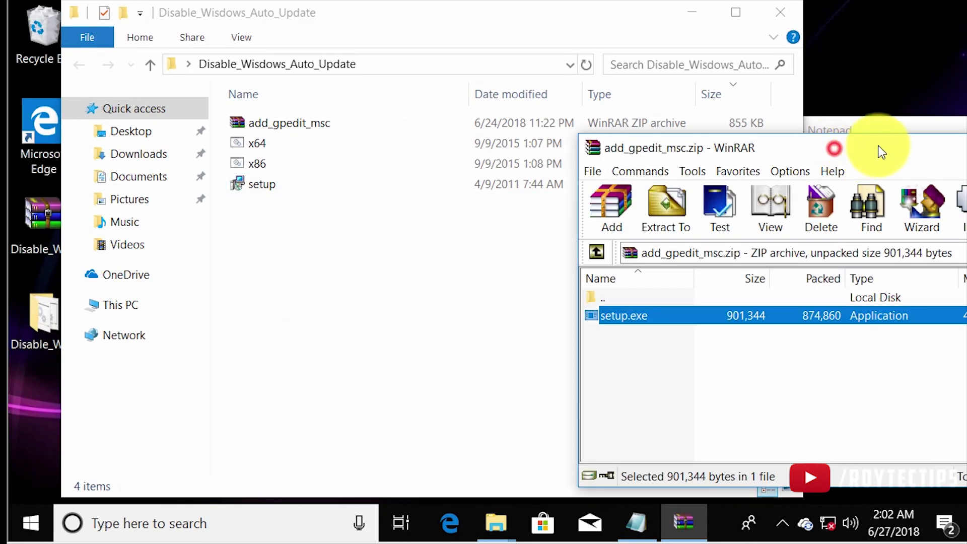
drag(879, 147, 521, 147)
click(931, 149)
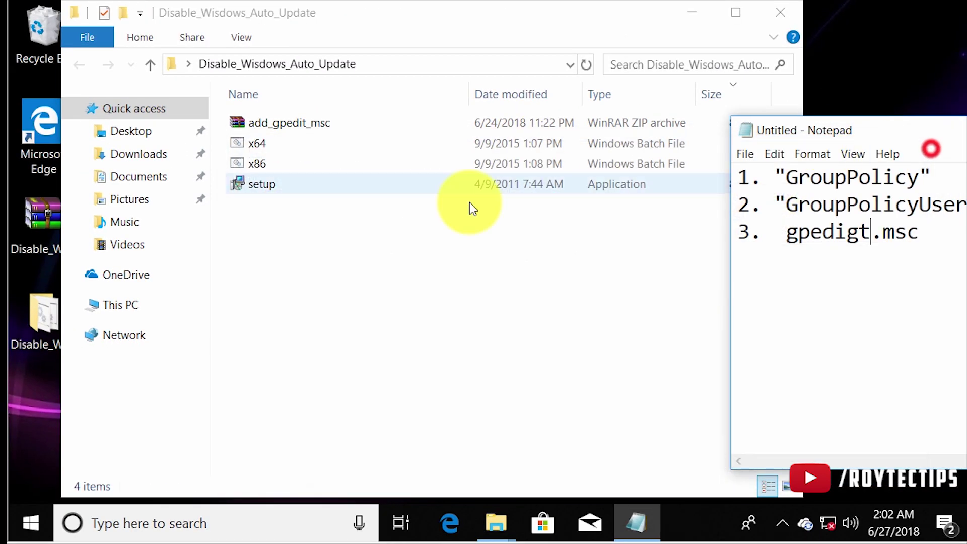
Run setup as administrator and complete the gpedit.msc installation wizard.
click(264, 186)
right_click(266, 185)
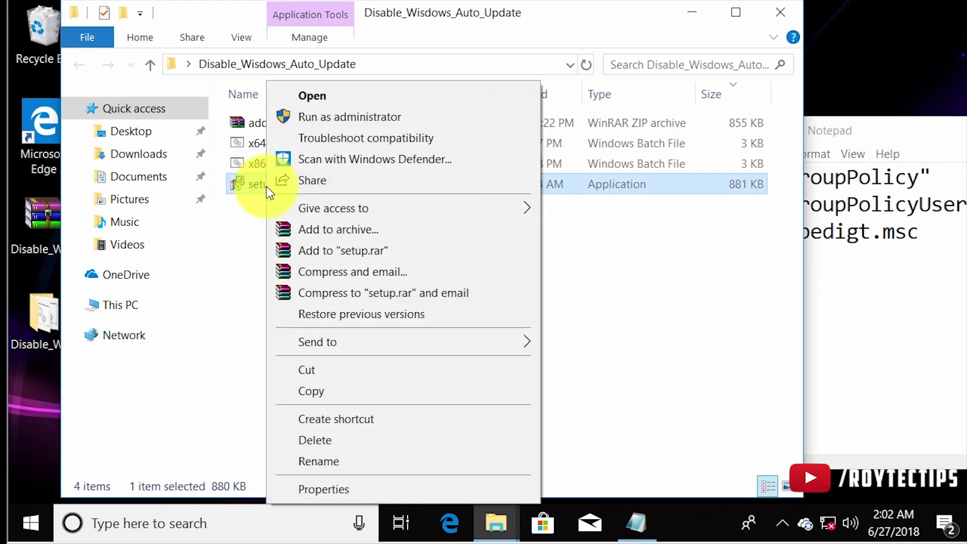
click(315, 117)
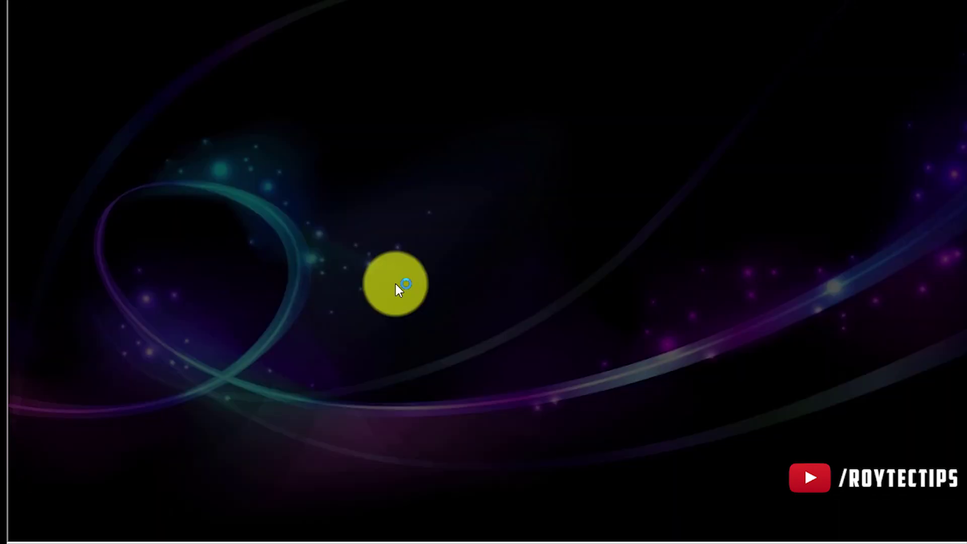
click(423, 393)
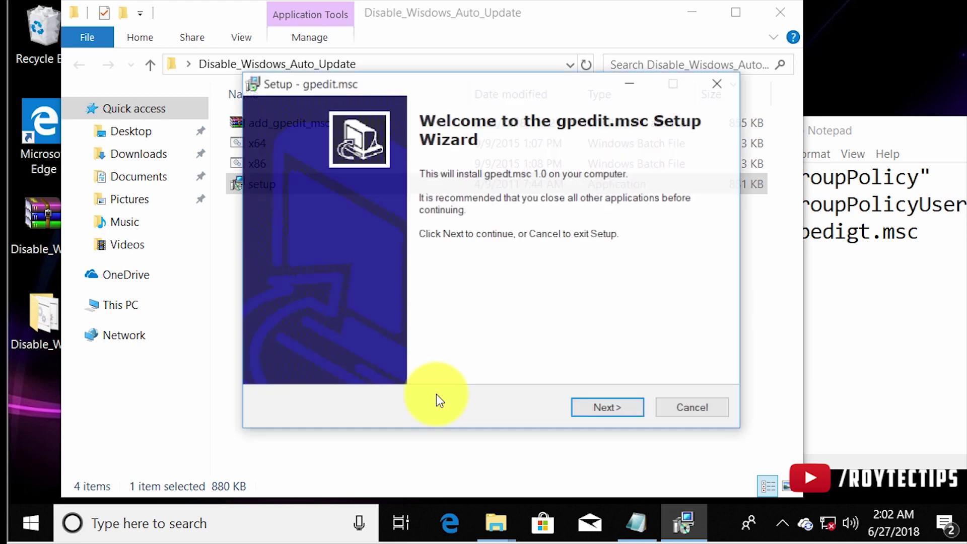
click(594, 406)
click(601, 406)
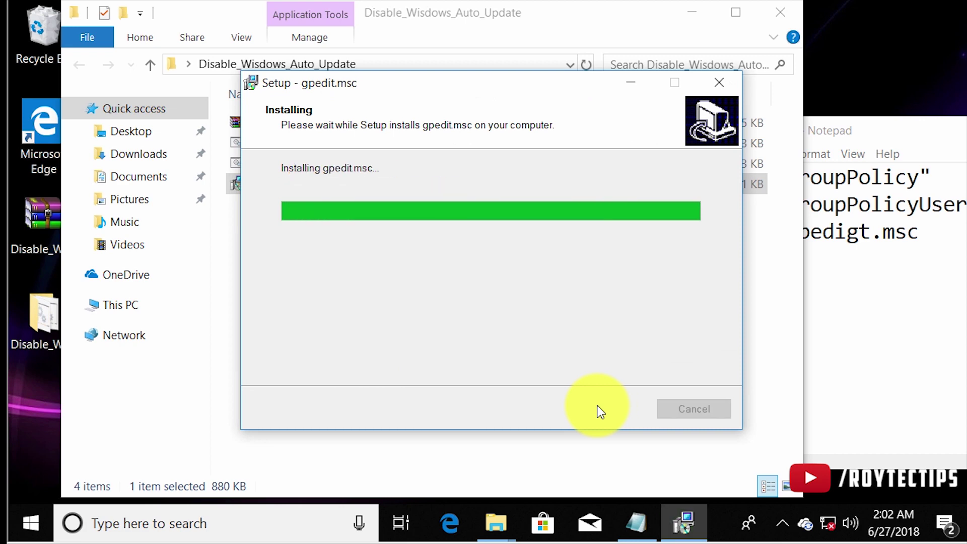
click(597, 405)
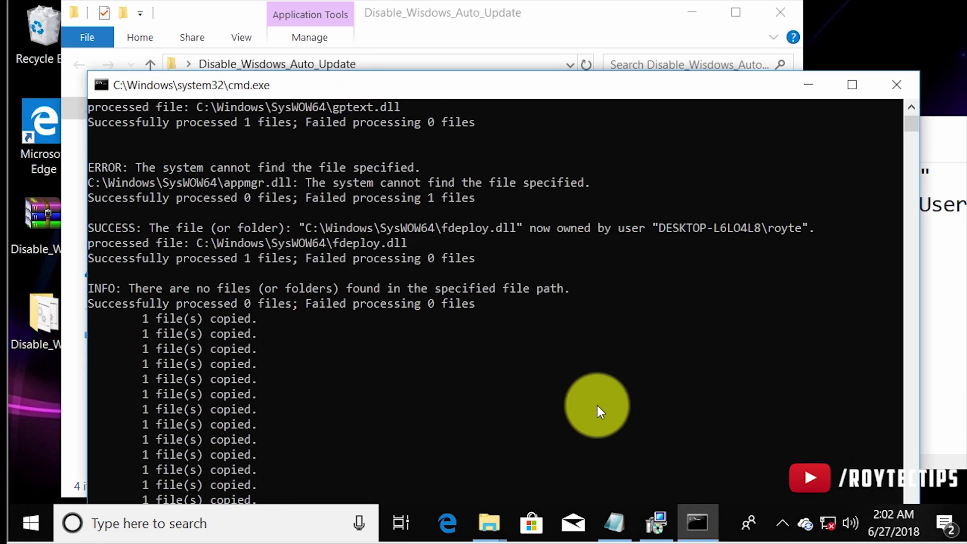
drag(451, 81, 443, 2)
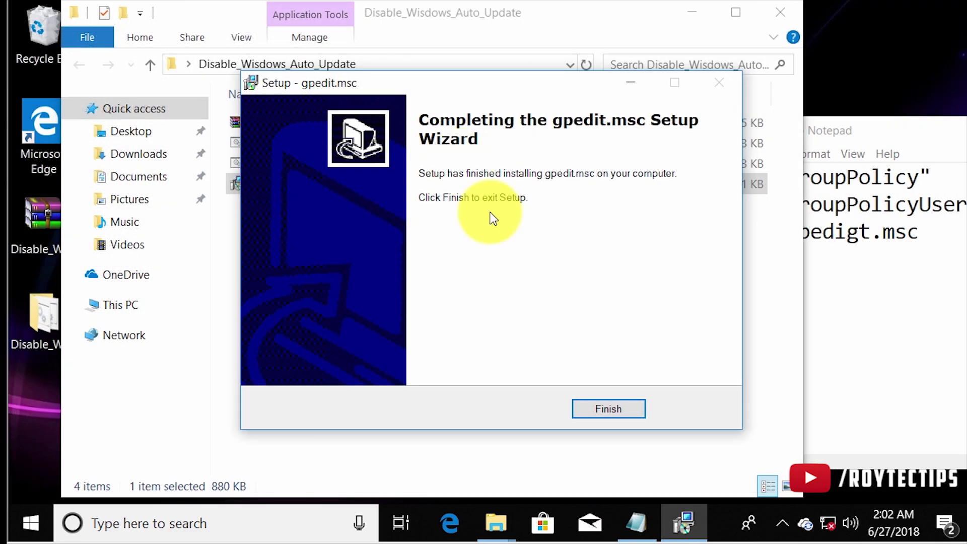
click(615, 415)
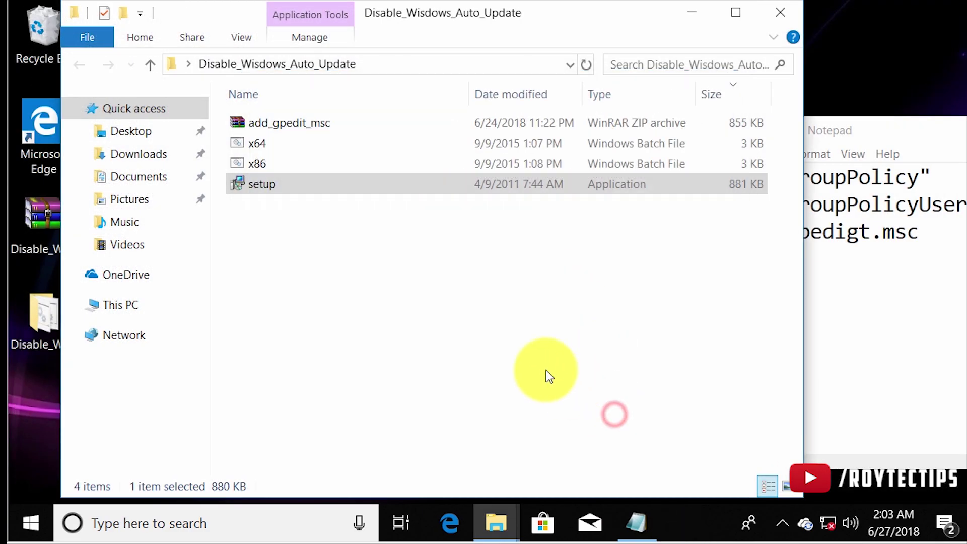
Try running gpedit.msc from the Run dialog, which fails, then return to File Explorer.
click(694, 12)
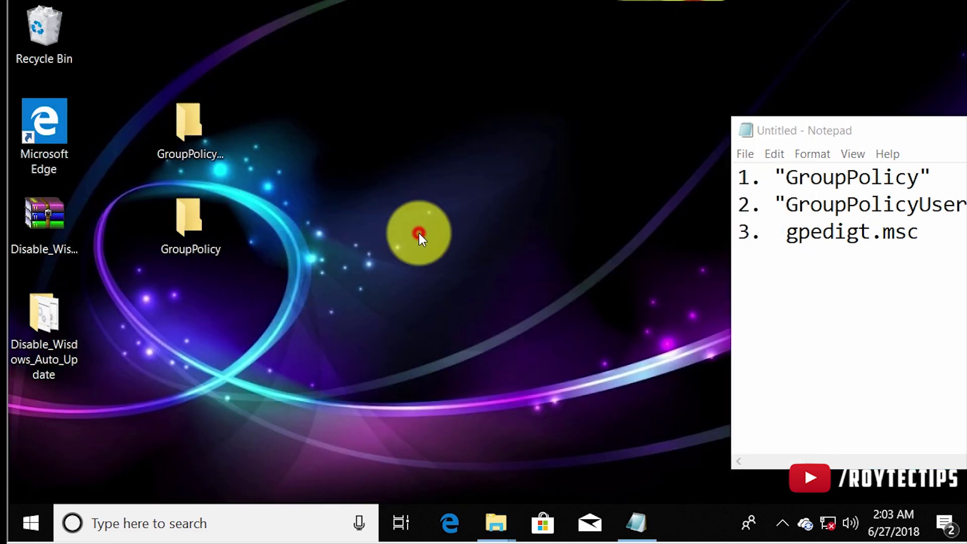
key(super+r)
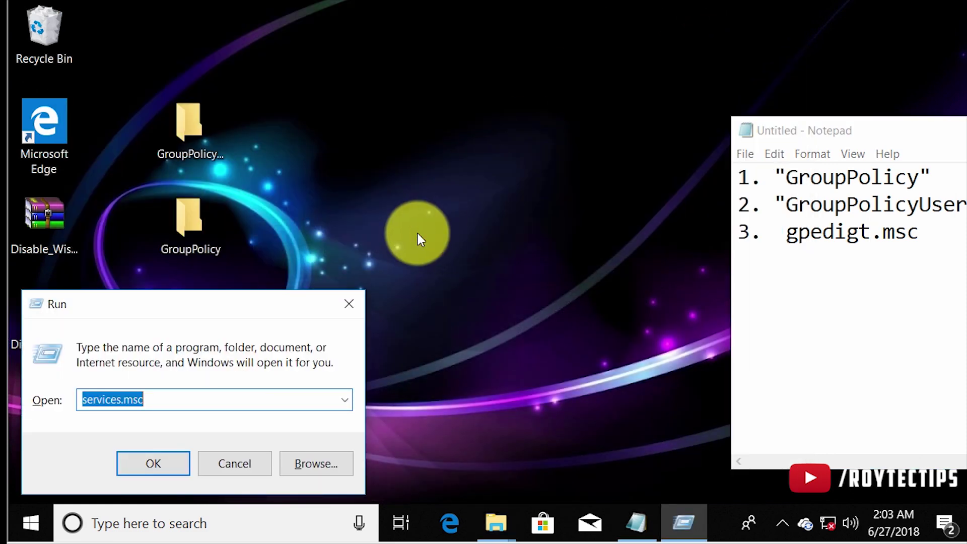
text(gpedit)
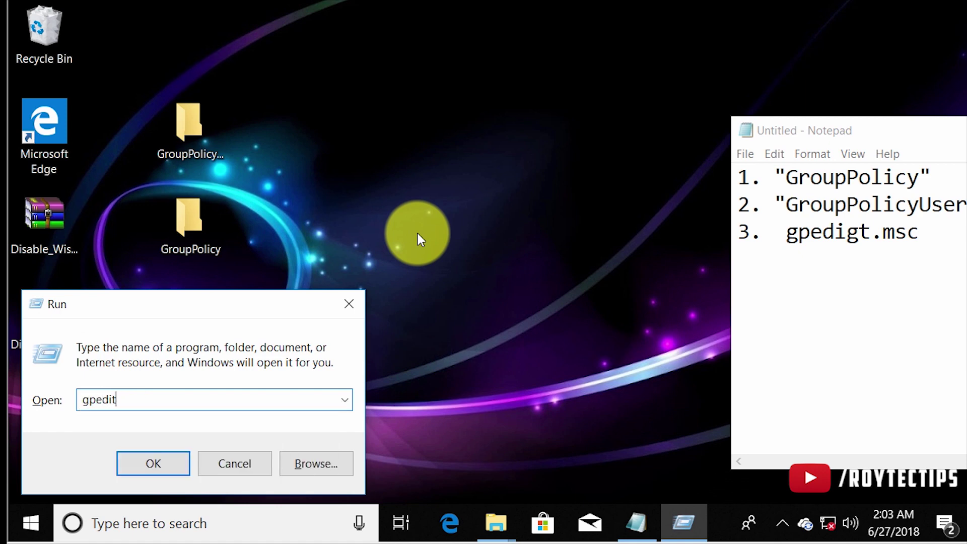
text(.msc)
key(Return)
key(Return)
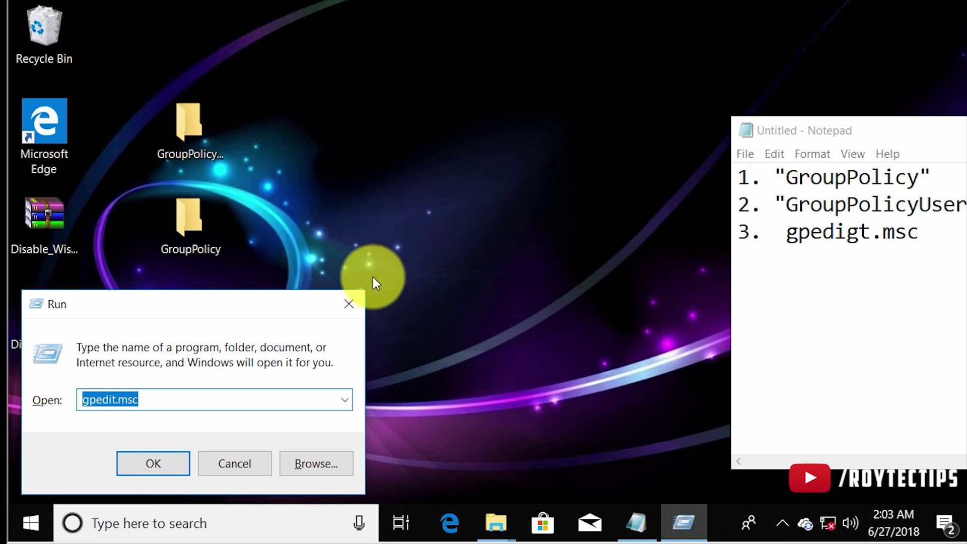
click(349, 303)
click(494, 535)
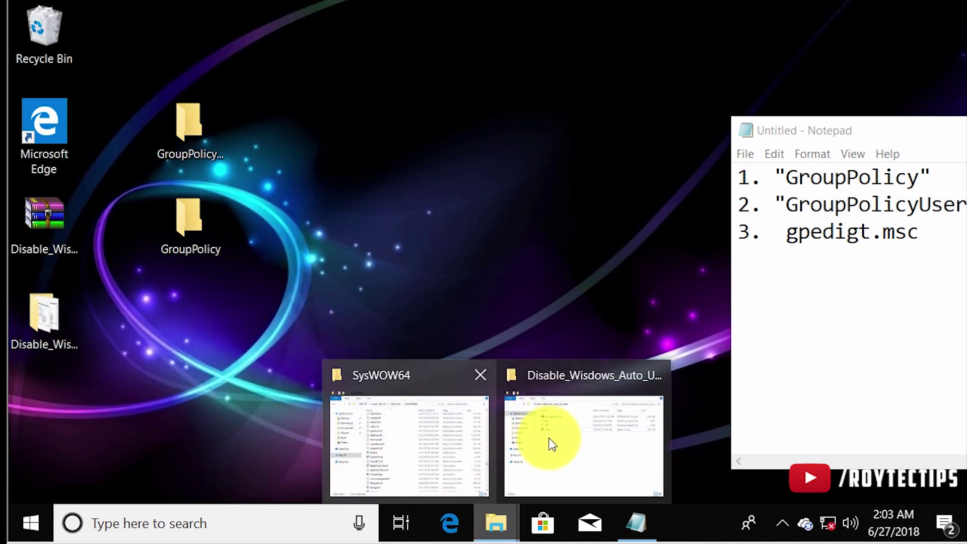
Copy the gpedit file from SysWOW64 onto the desktop.
click(380, 430)
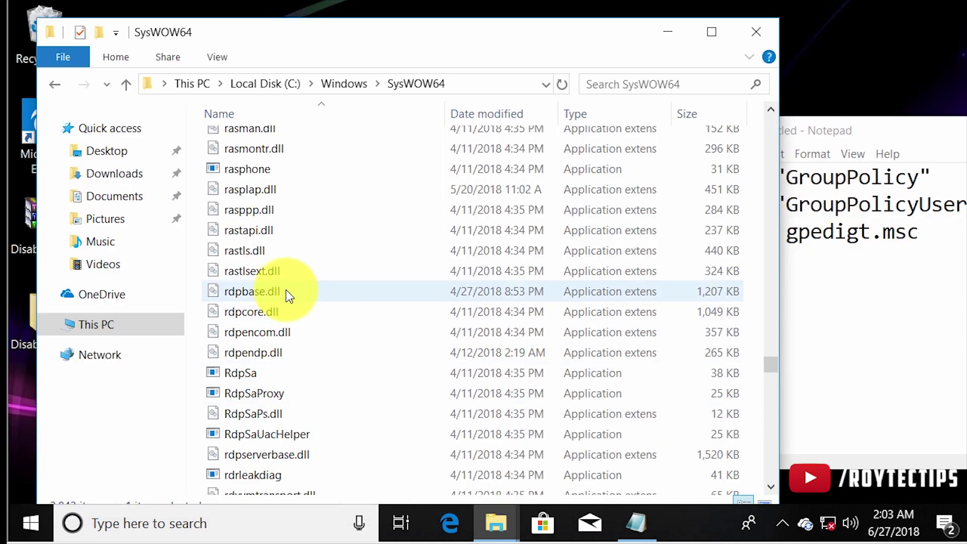
click(262, 285)
scroll(262, 288, down, 10)
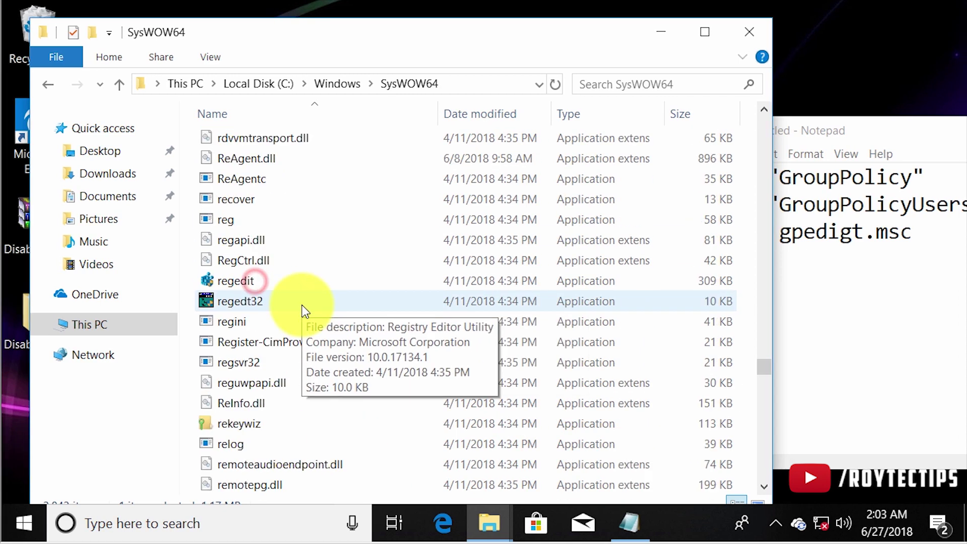
key(g)
key(g)
text(gpedit)
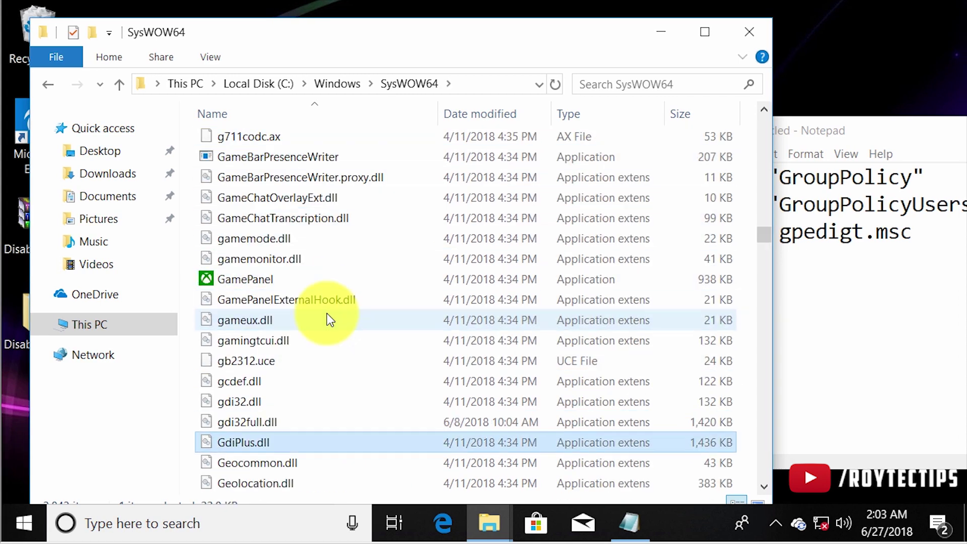
right_click(243, 349)
click(279, 391)
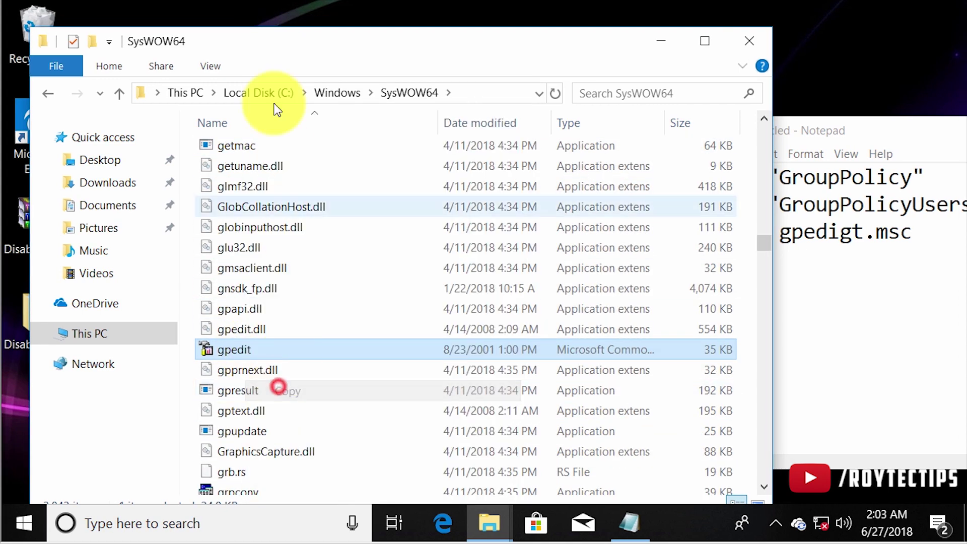
drag(254, 47, 531, 29)
right_click(171, 318)
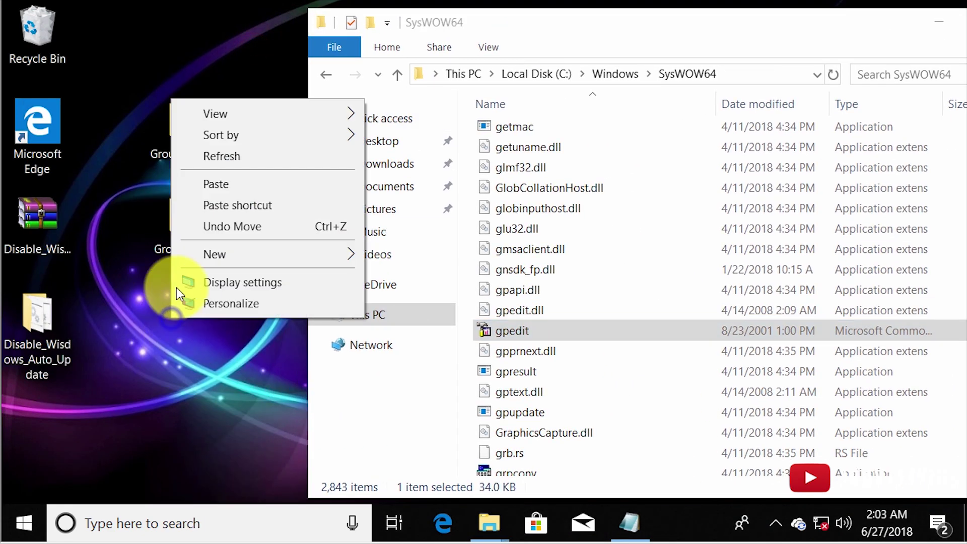
click(201, 185)
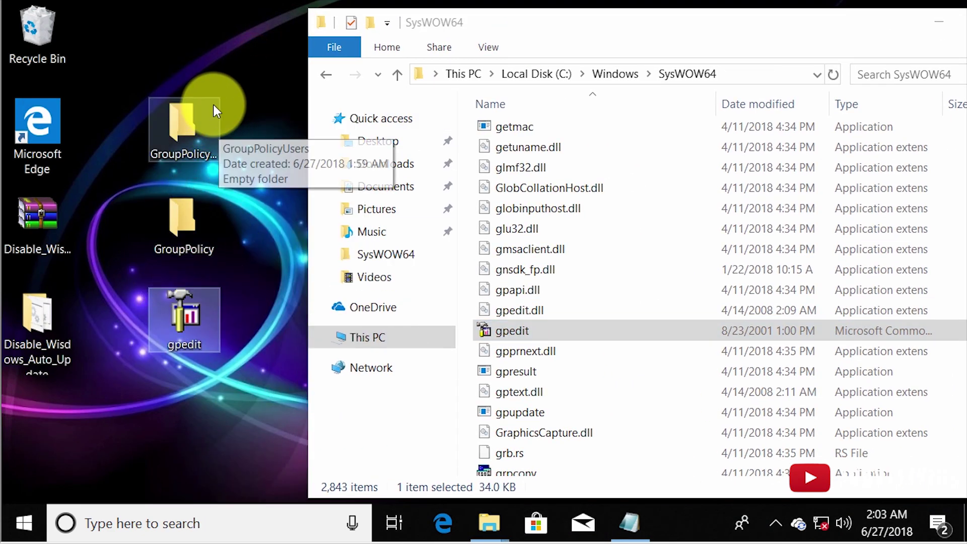
Replace the old desktop GroupPolicy folders with fresh GroupPolicy and GroupPolicyUsers copies from SysWOW64.
drag(245, 89, 155, 238)
key(Delete)
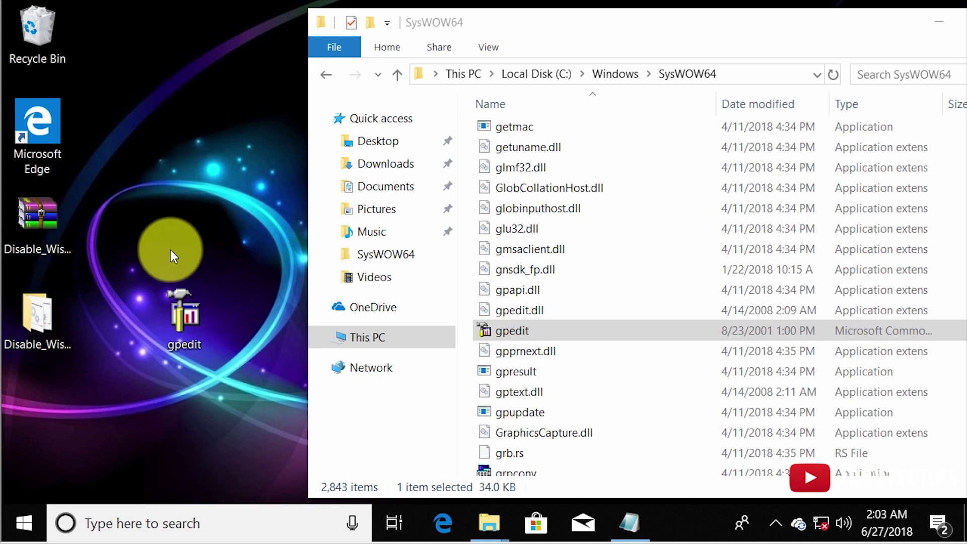
click(505, 266)
scroll(944, 216, up, 4)
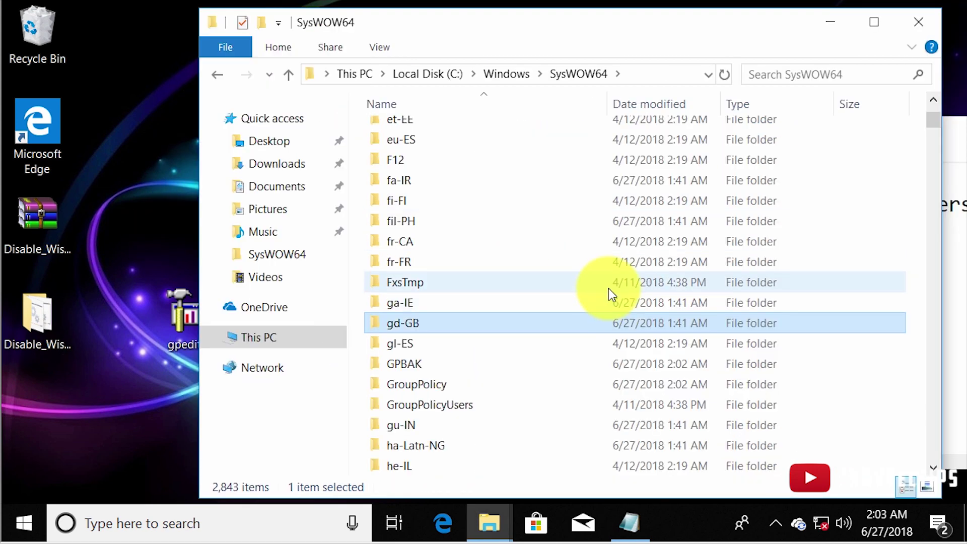
key(Down)
key(Down)
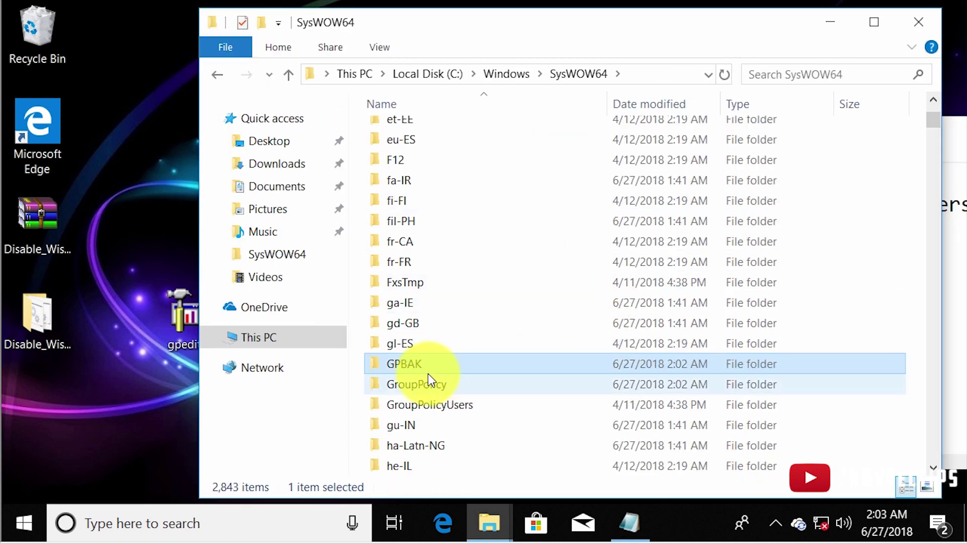
click(424, 385)
shift+click(422, 403)
right_click(423, 402)
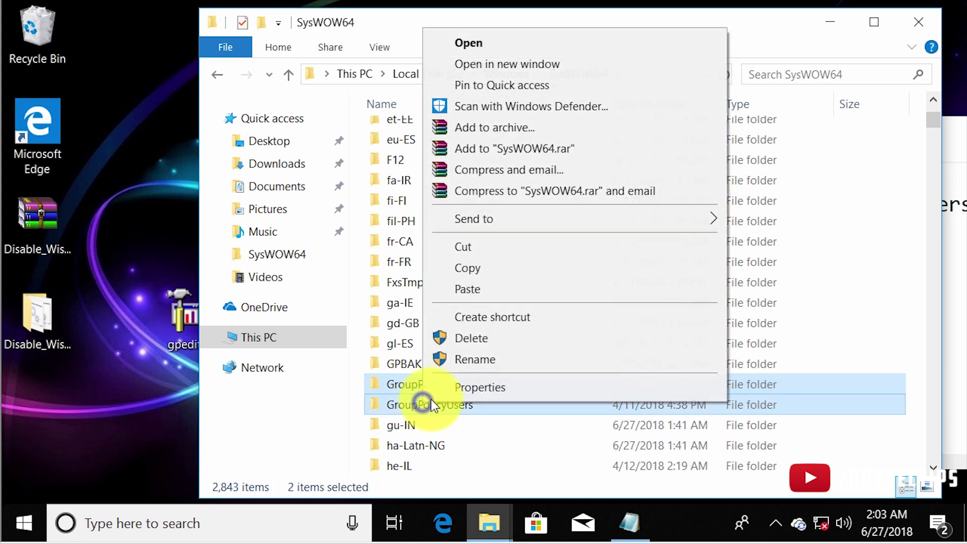
click(476, 270)
right_click(115, 134)
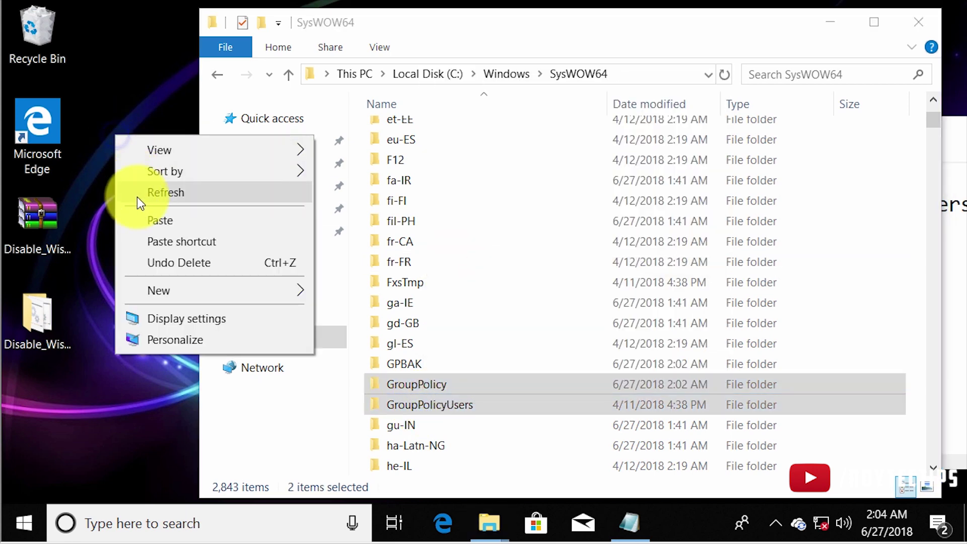
click(135, 216)
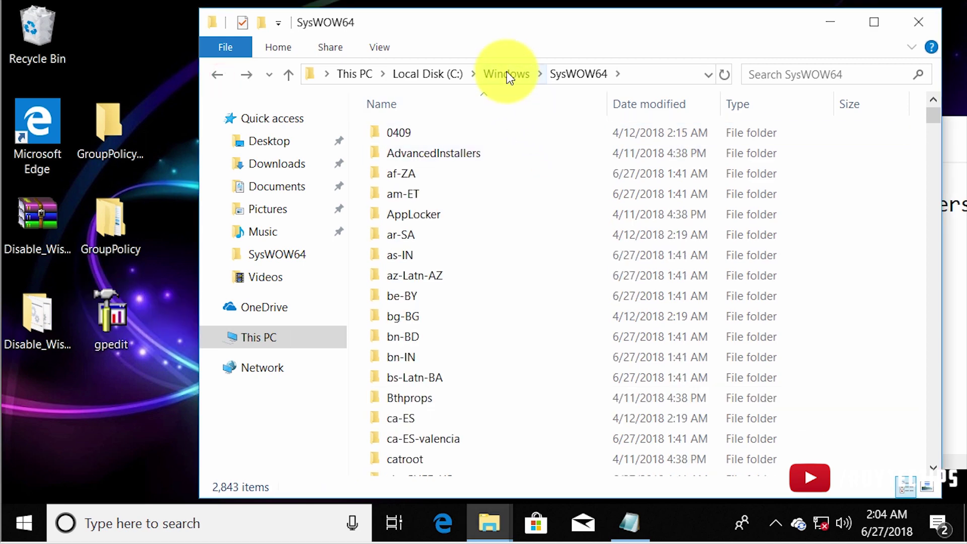
click(507, 74)
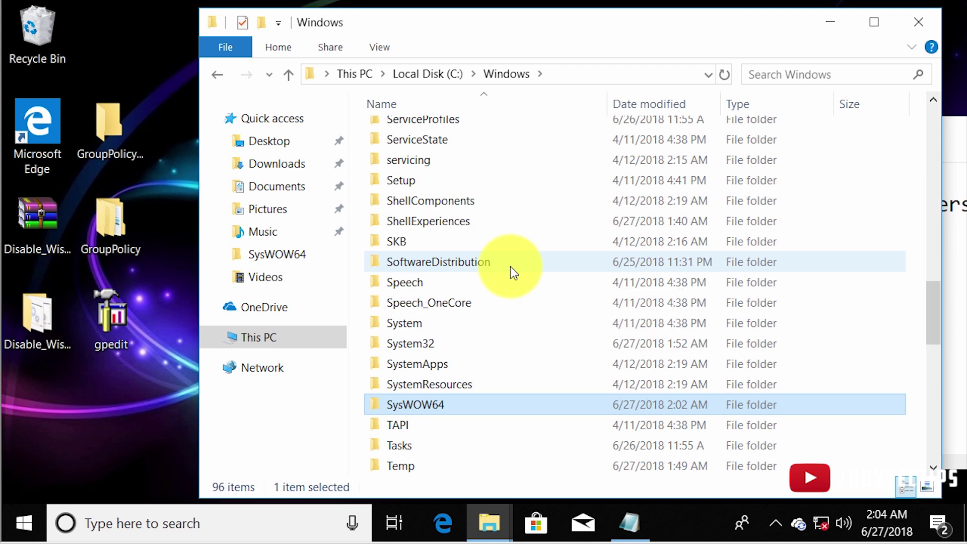
Move gpedit, GroupPolicy and GroupPolicyUsers from the desktop into C:\Windows\System32 with administrator permission.
double_click(415, 343)
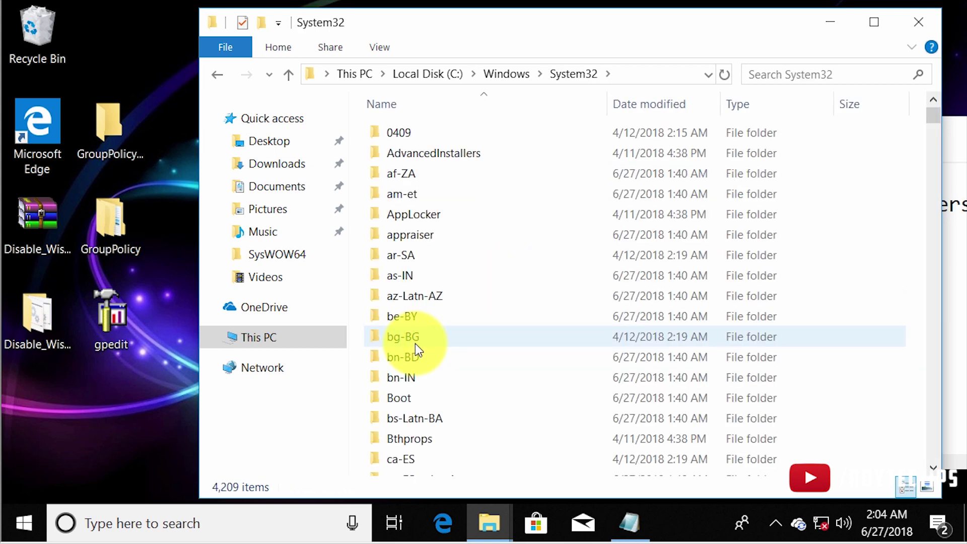
drag(106, 406, 141, 94)
right_click(115, 123)
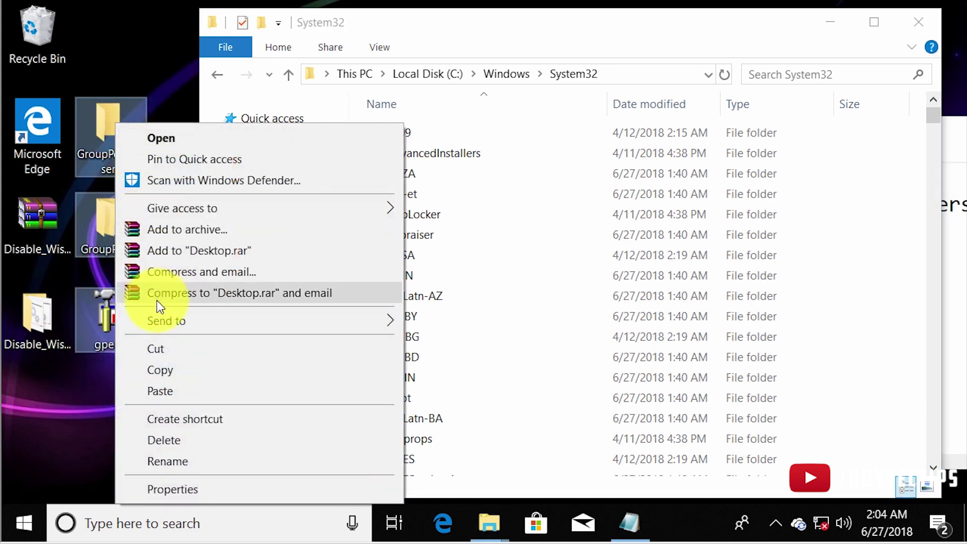
click(156, 340)
scroll(818, 274, down, 12)
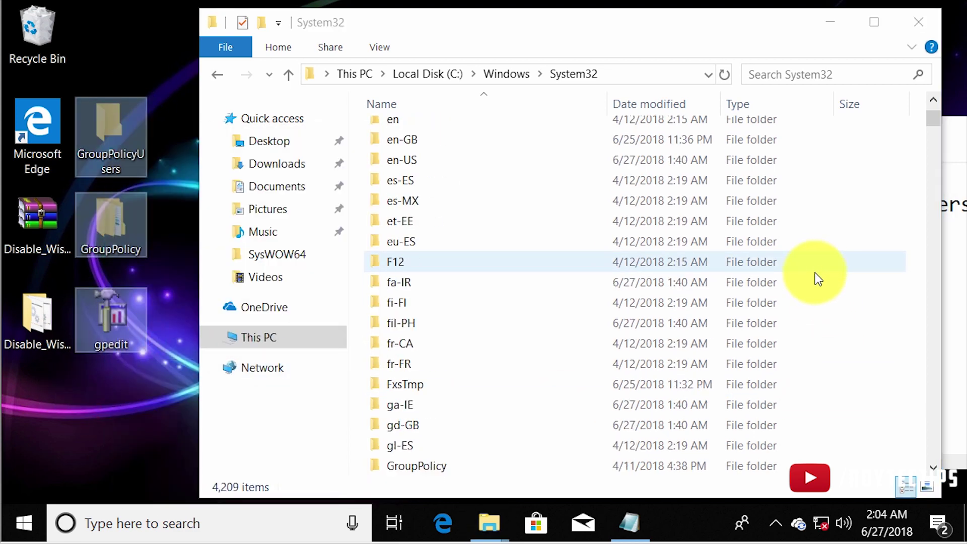
scroll(815, 273, down, 12)
drag(932, 126, 939, 370)
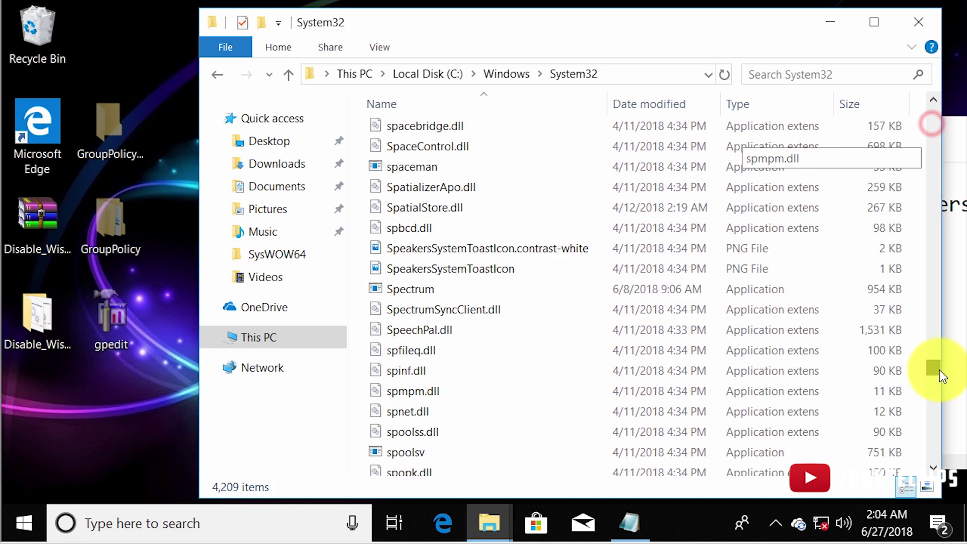
right_click(922, 308)
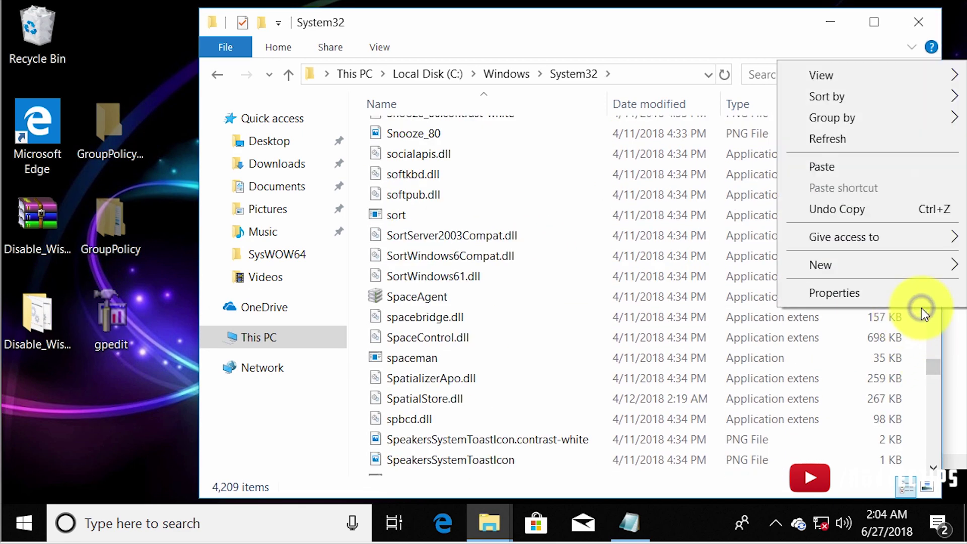
click(821, 170)
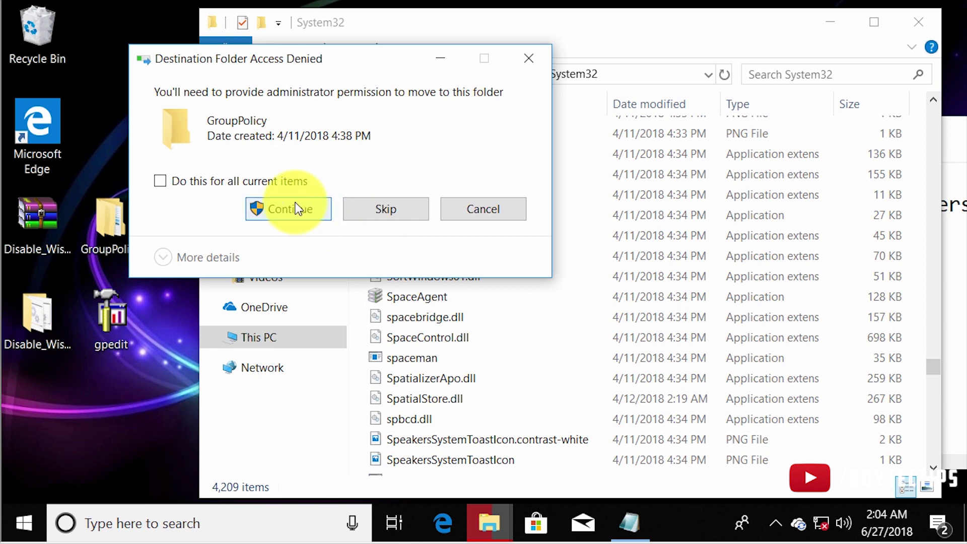
click(292, 207)
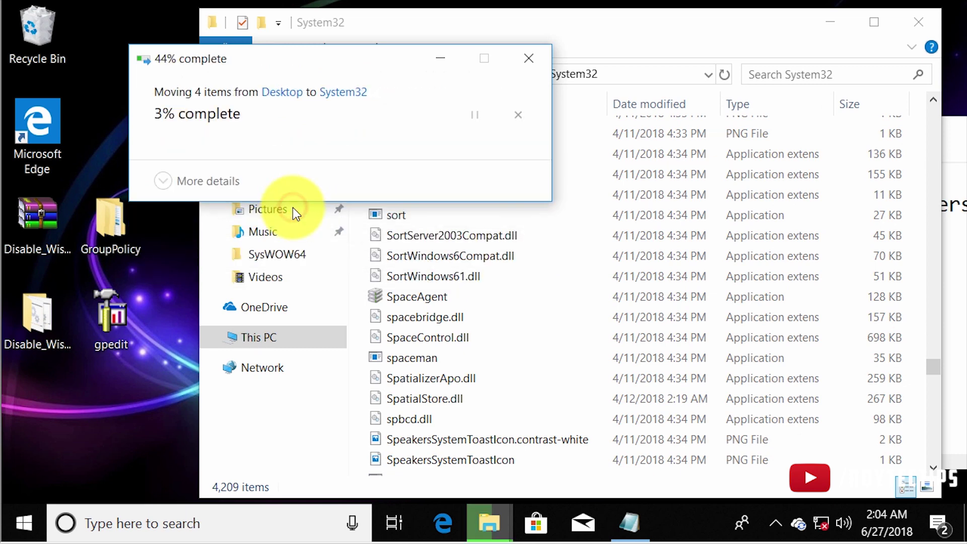
click(292, 208)
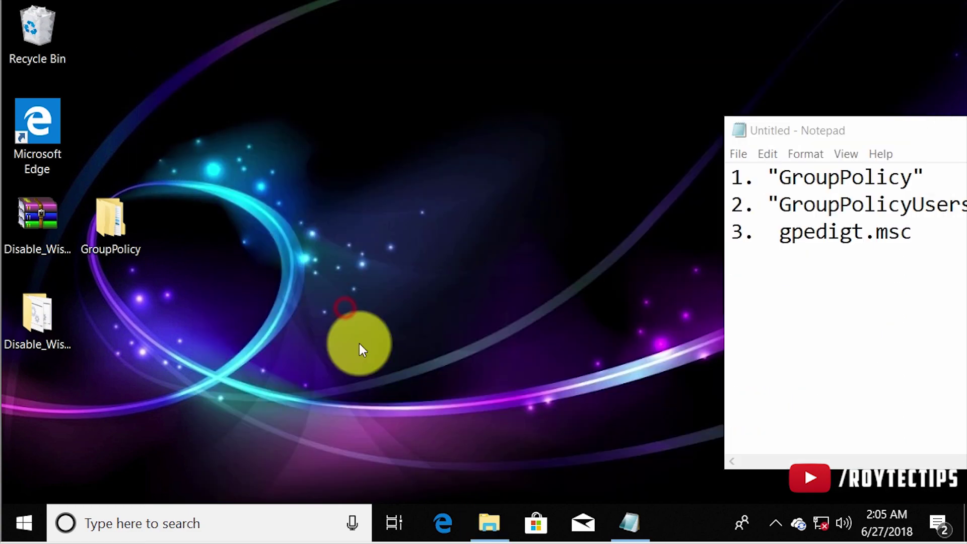
key(super+r)
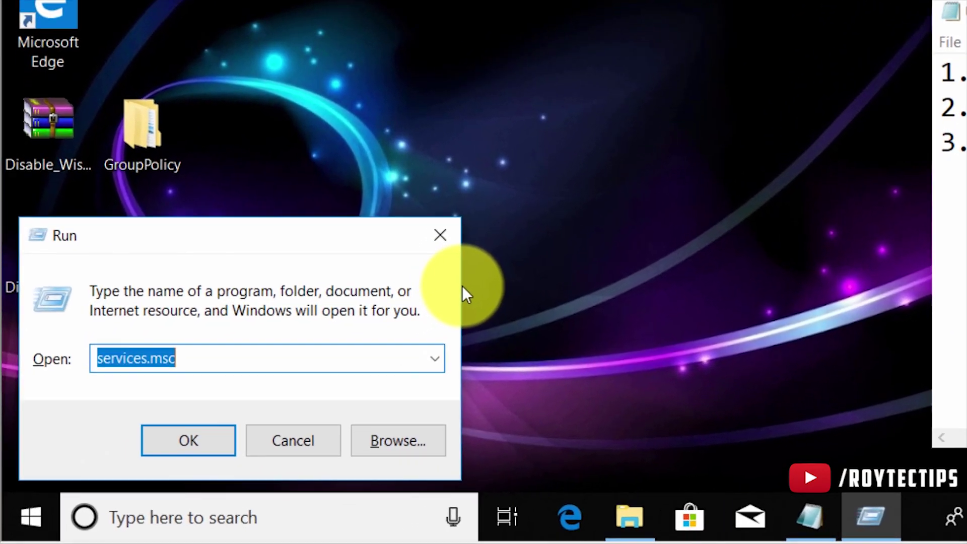
Launch gpedit.msc as administrator and open Computer Configuration > Administrative Templates > Windows Components > Windows Update.
text(gpedit)
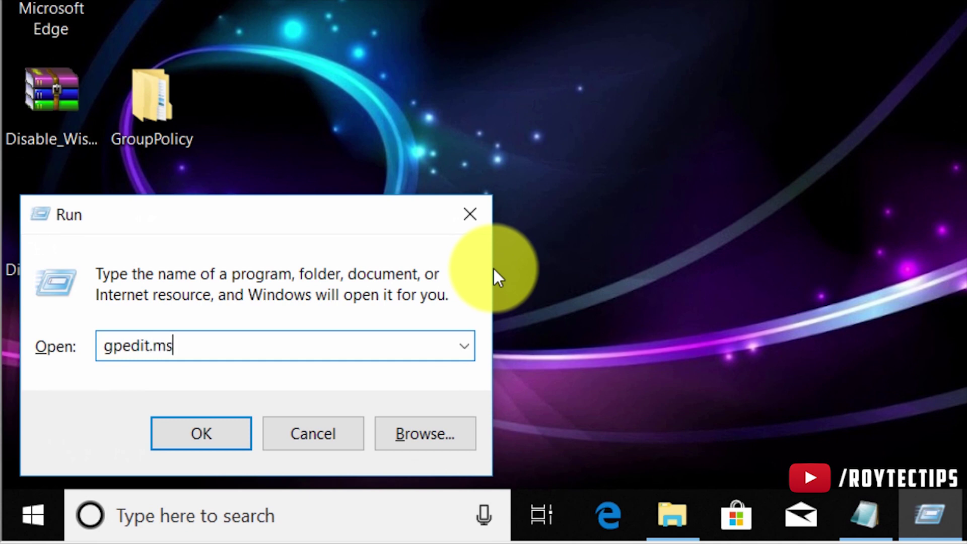
key(Return)
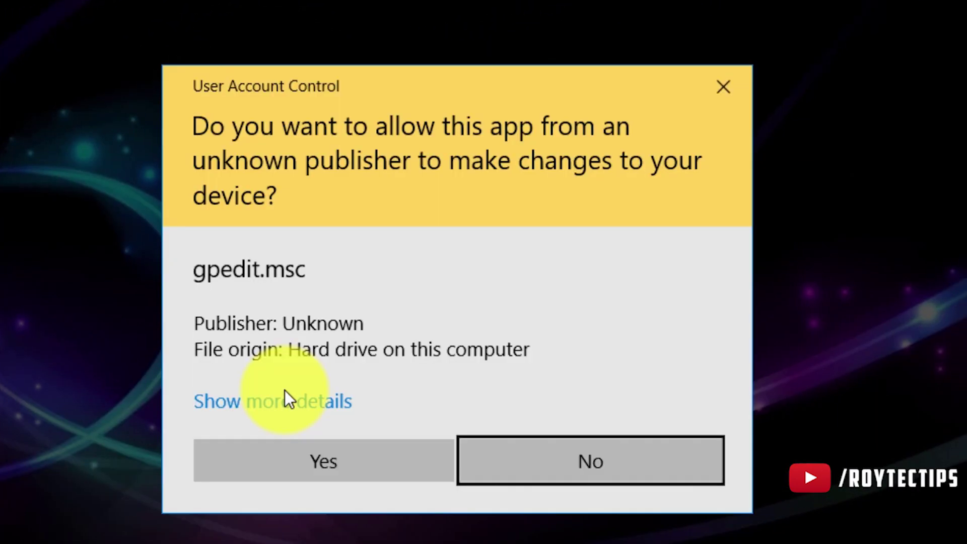
click(301, 458)
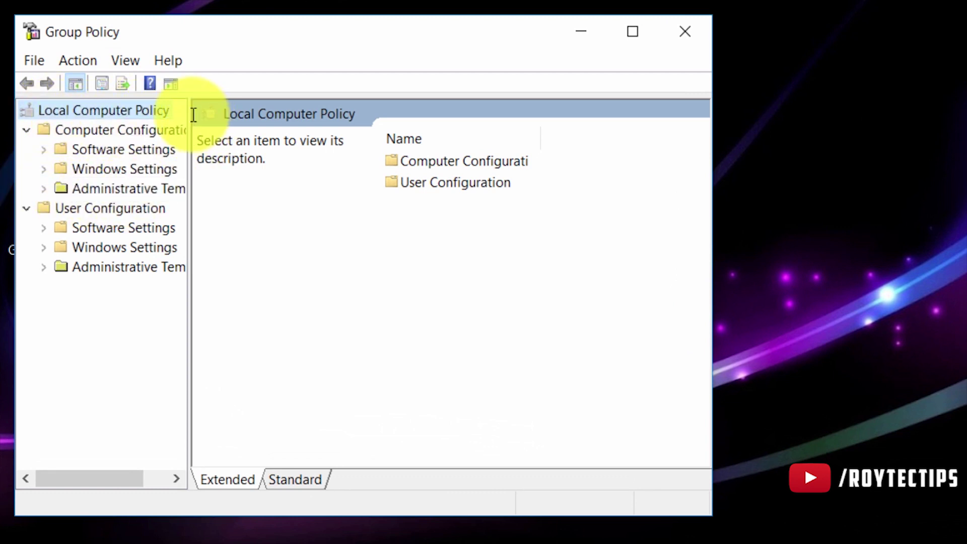
drag(191, 109, 248, 108)
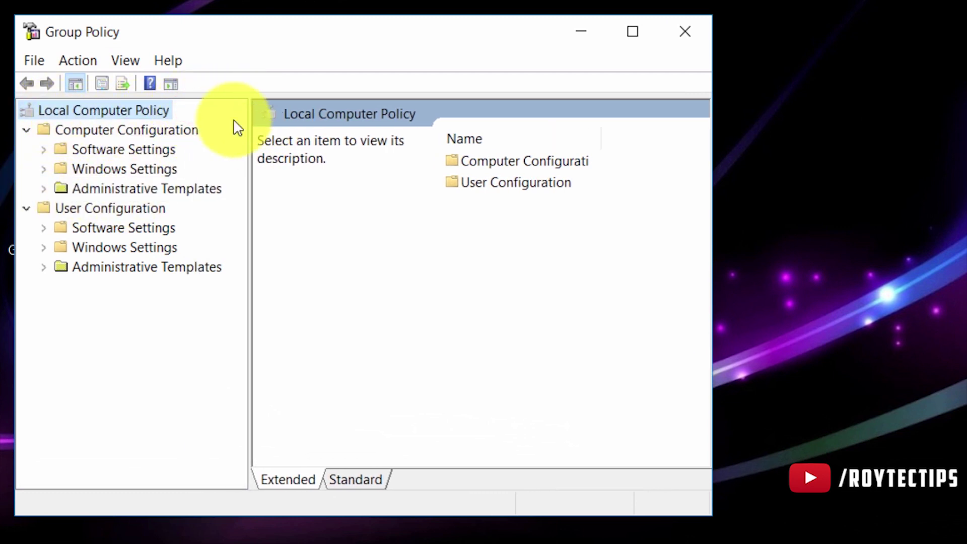
click(38, 185)
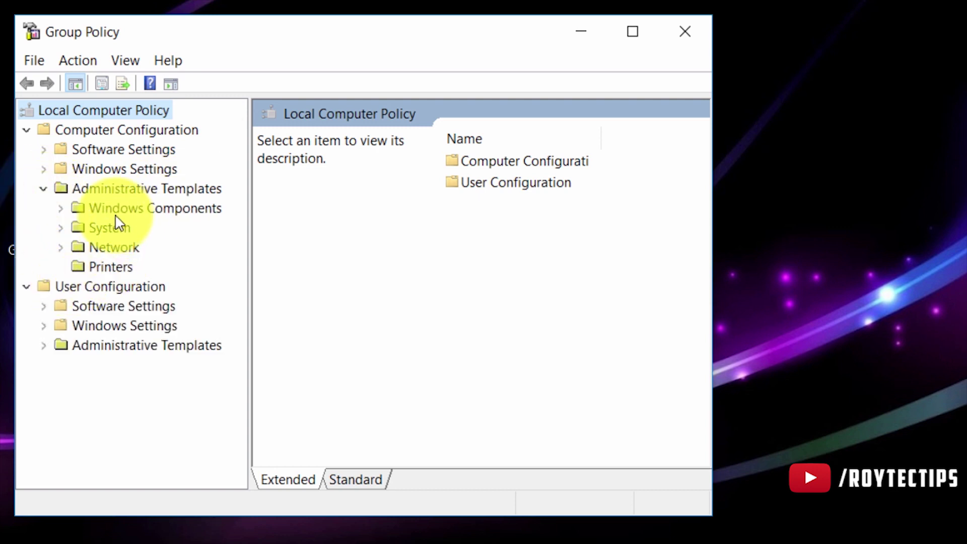
click(61, 209)
scroll(73, 224, down, 3)
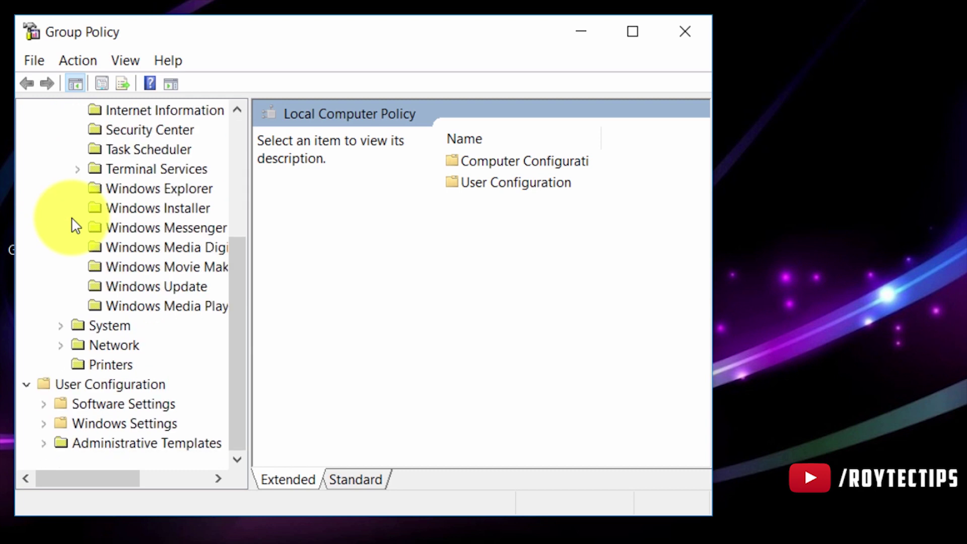
click(120, 285)
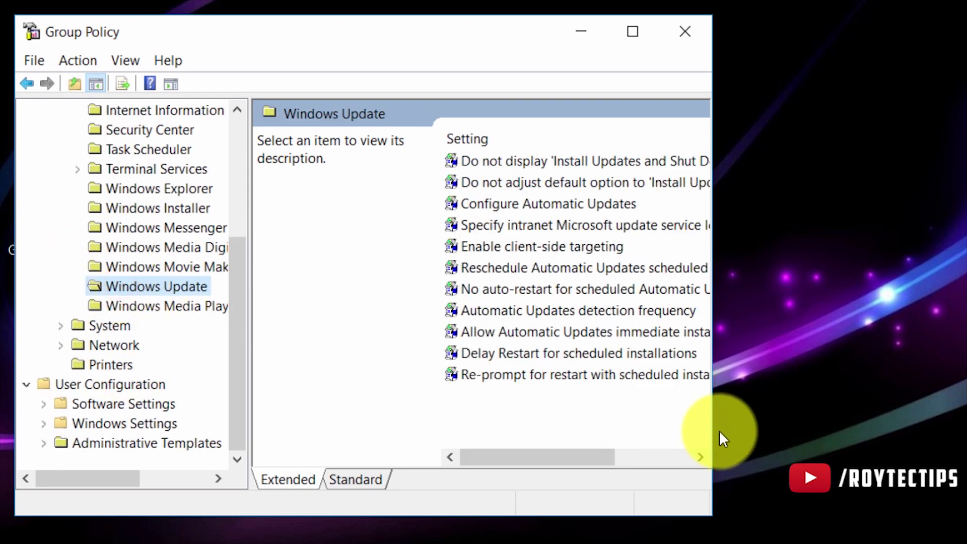
Enable Configure Automatic Updates with '2 - Notify for download and notify'.
drag(717, 430, 961, 432)
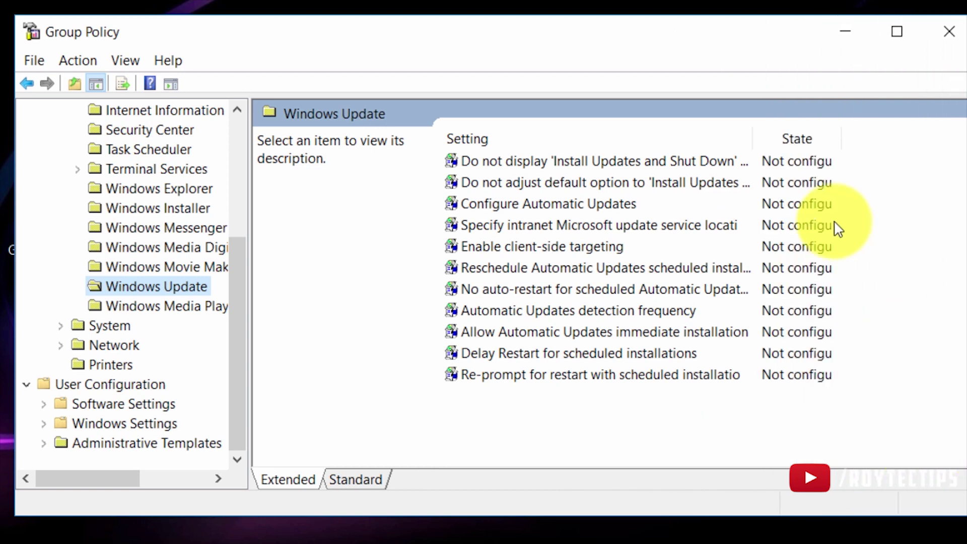
drag(840, 132, 902, 132)
click(519, 205)
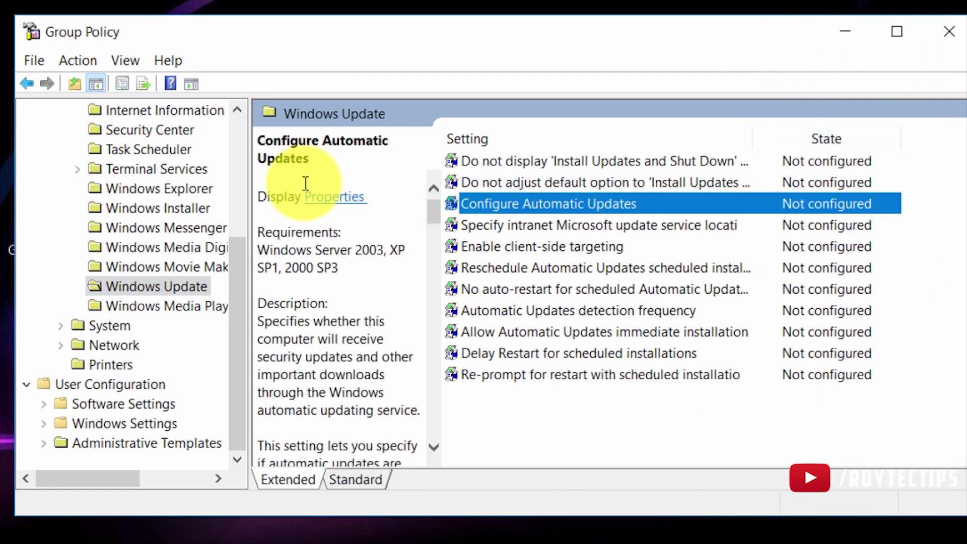
double_click(527, 209)
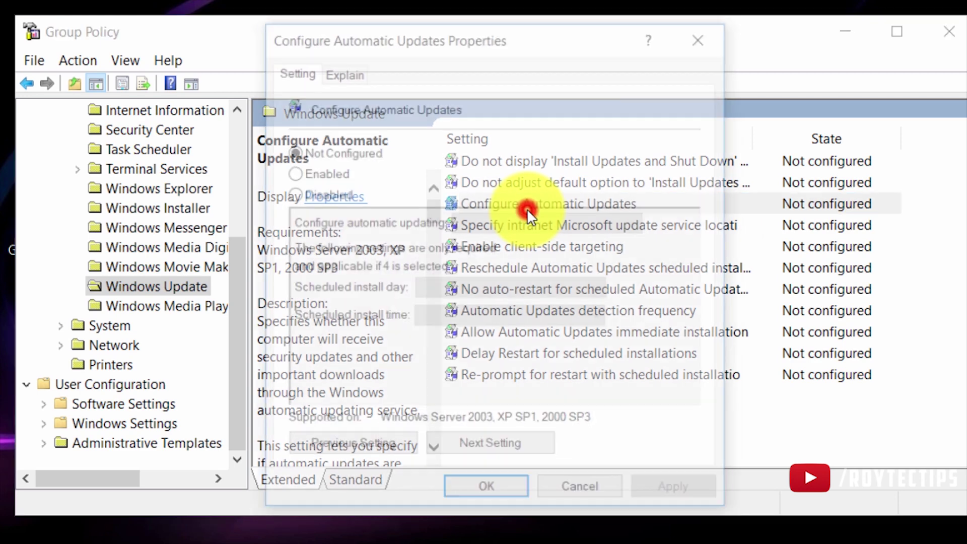
click(290, 173)
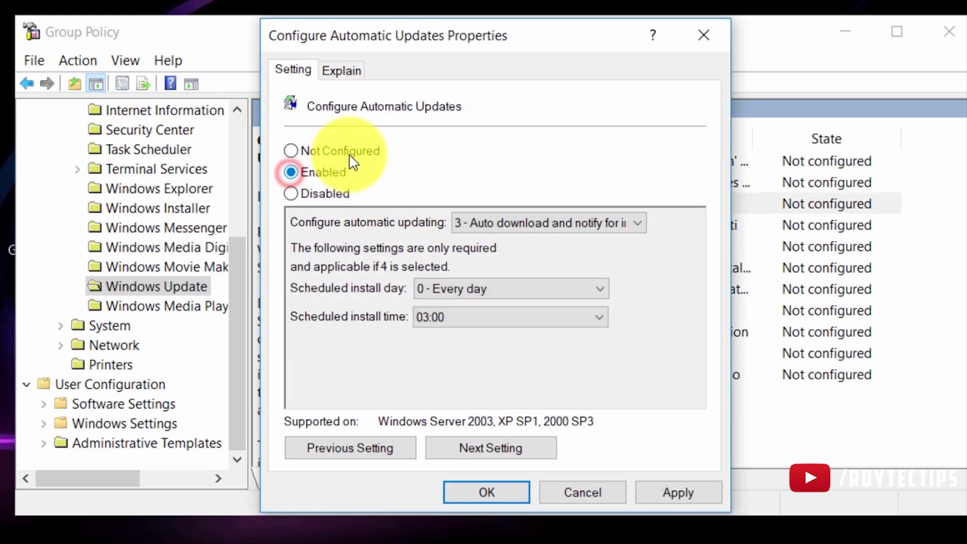
drag(401, 39, 321, 25)
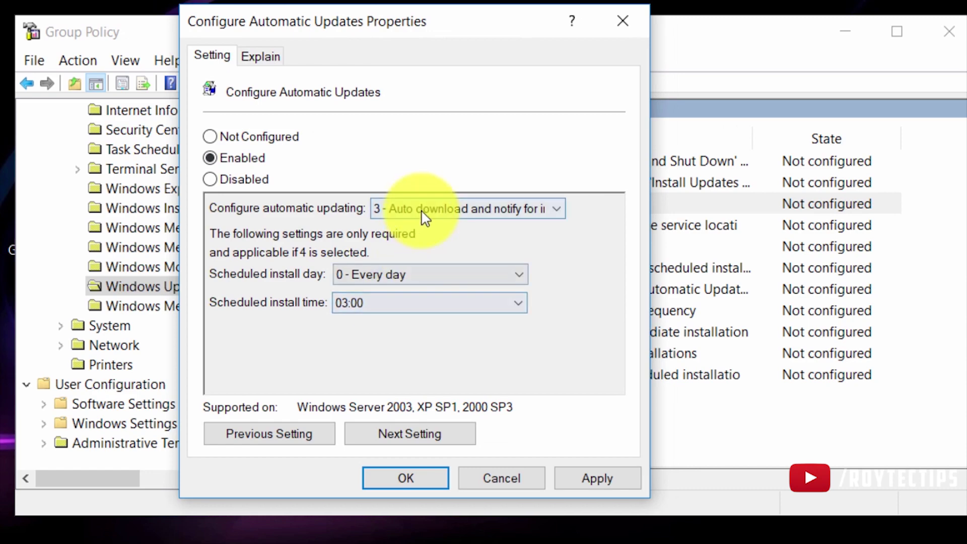
click(405, 208)
click(444, 224)
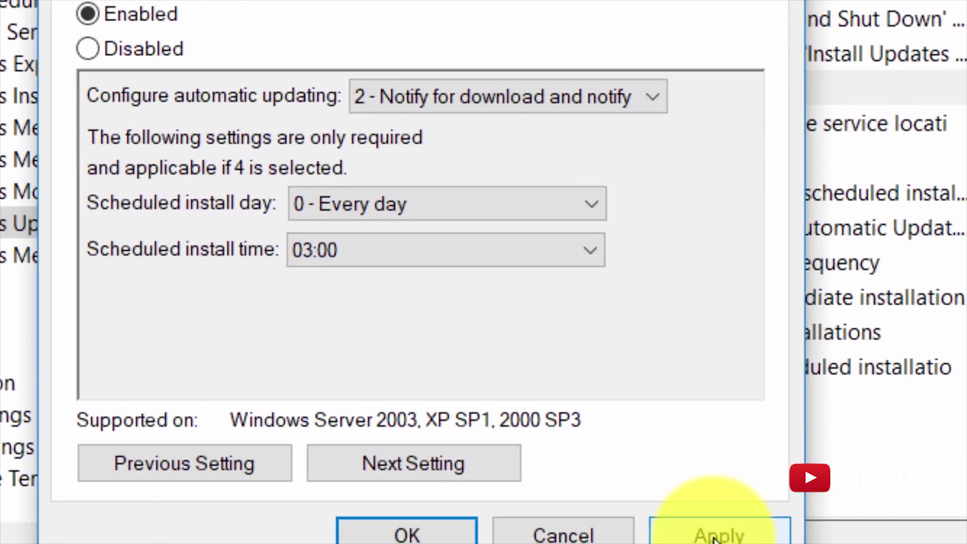
click(763, 543)
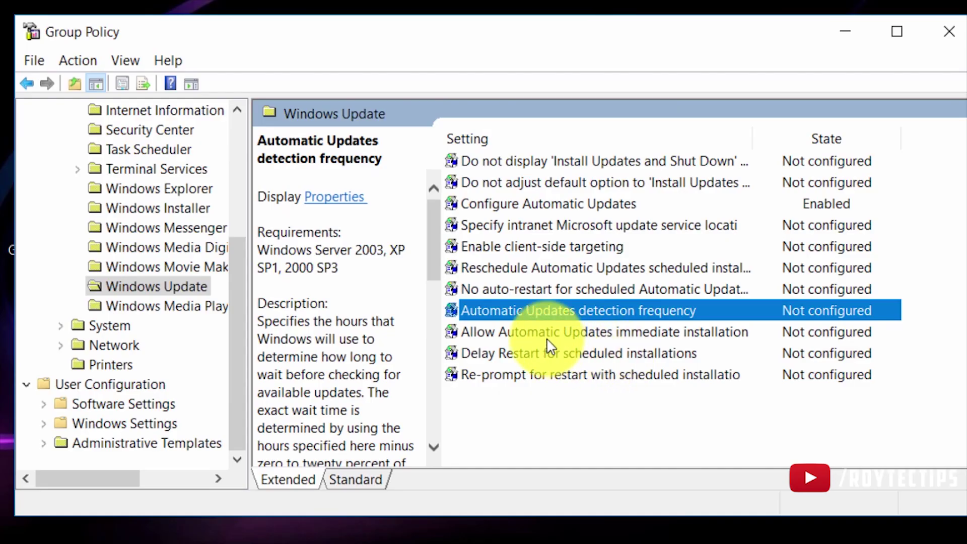
Disable Automatic Updates detection frequency and Allow Automatic Updates immediate installation.
double_click(541, 314)
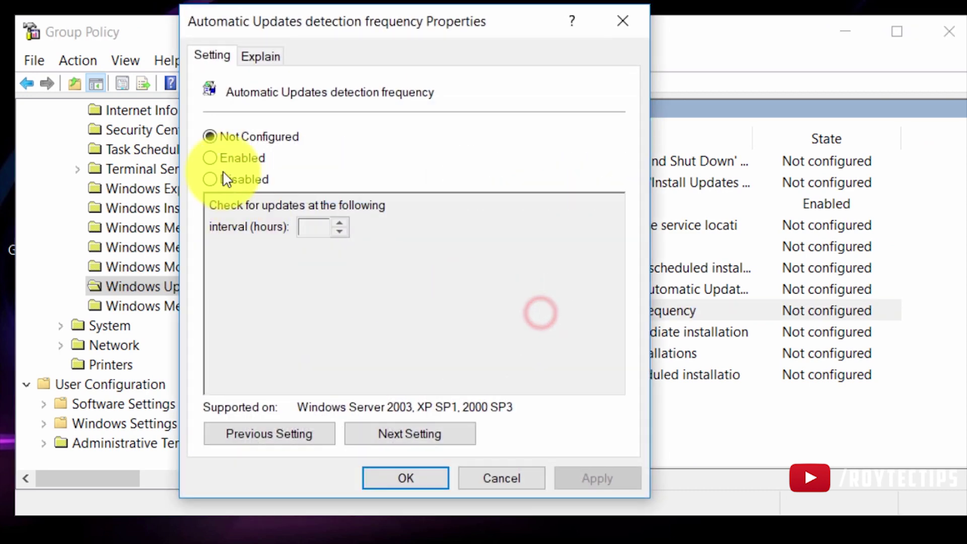
click(210, 179)
click(598, 477)
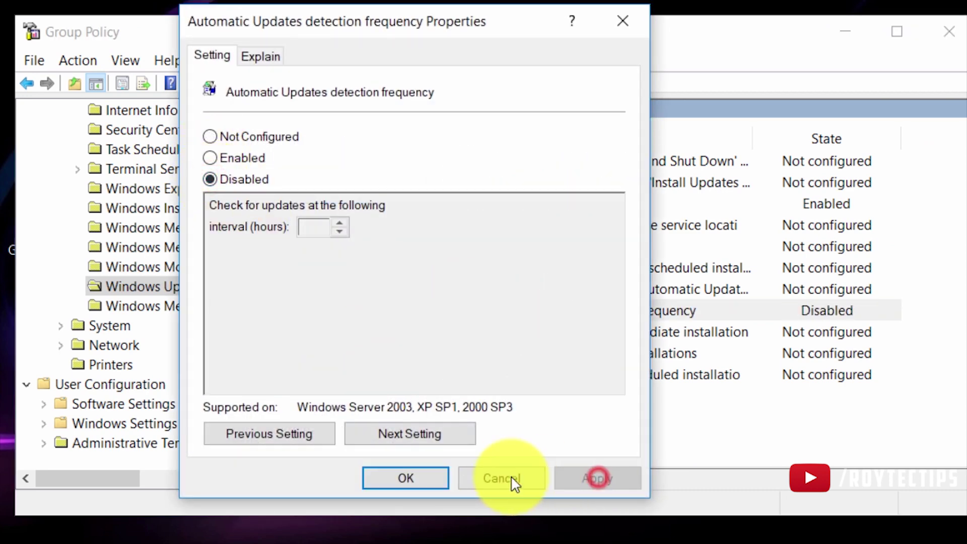
click(406, 478)
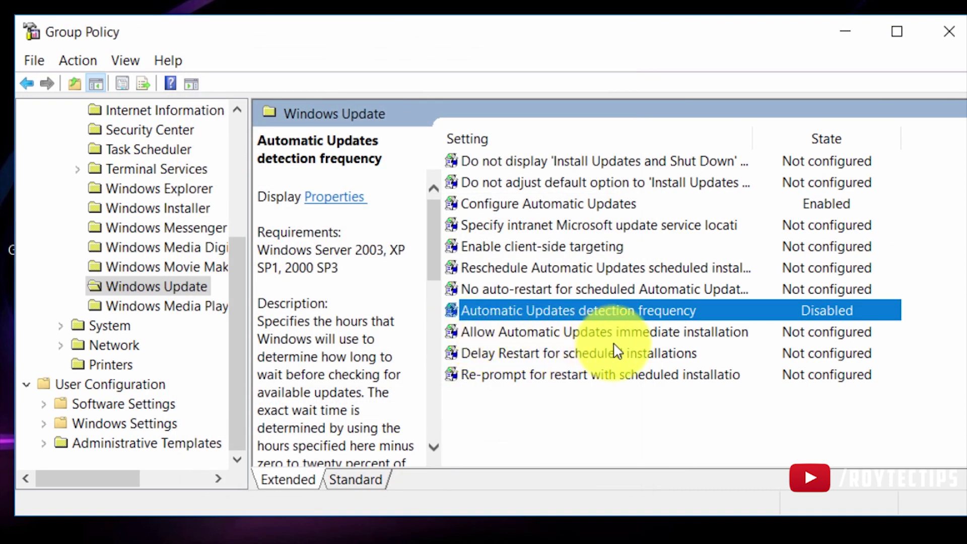
double_click(639, 335)
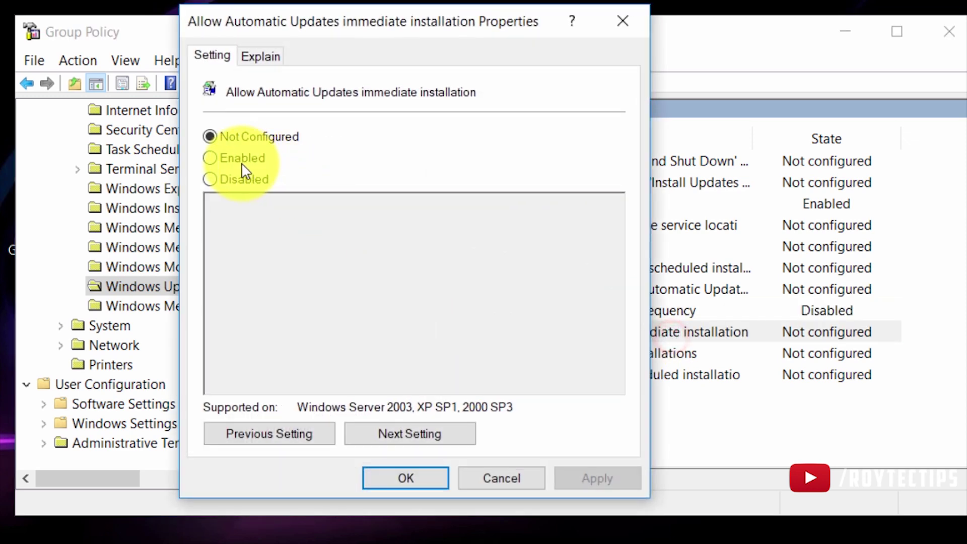
click(203, 183)
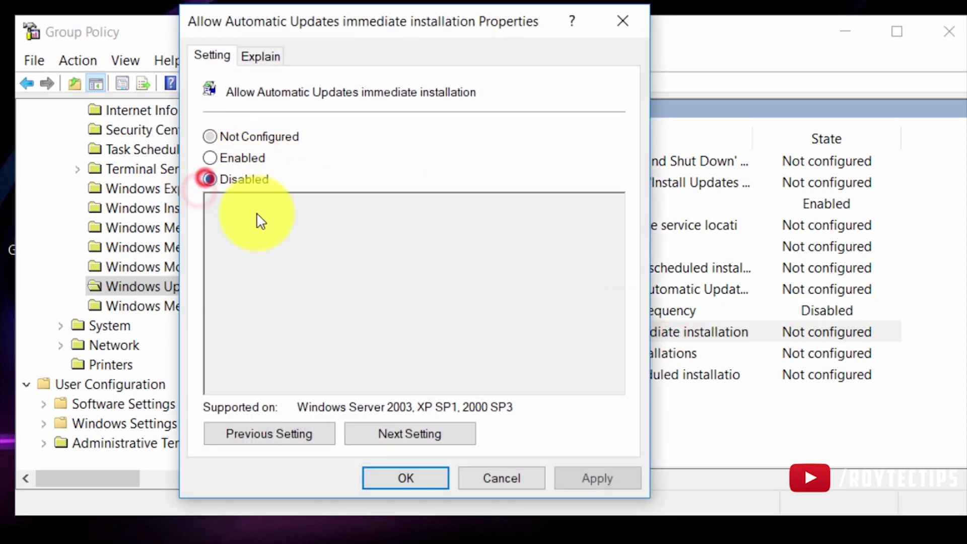
click(599, 485)
click(423, 476)
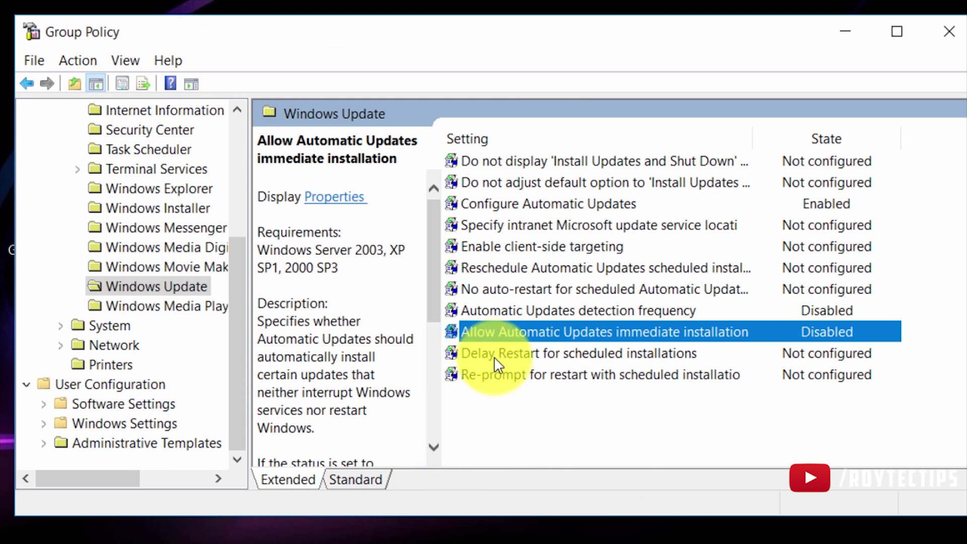
Disable the Delay Restart and Re-prompt for restart scheduled installation policies.
click(551, 356)
double_click(558, 353)
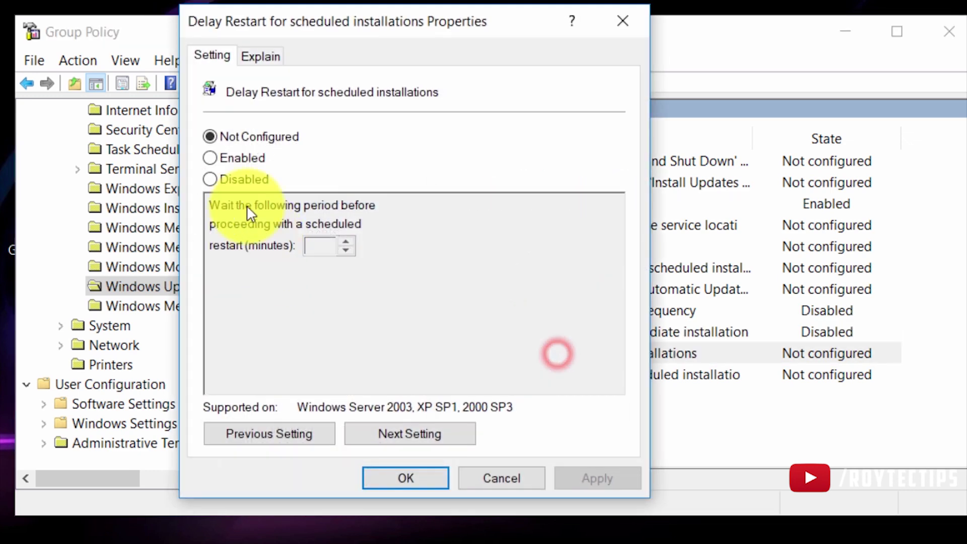
click(428, 479)
double_click(524, 374)
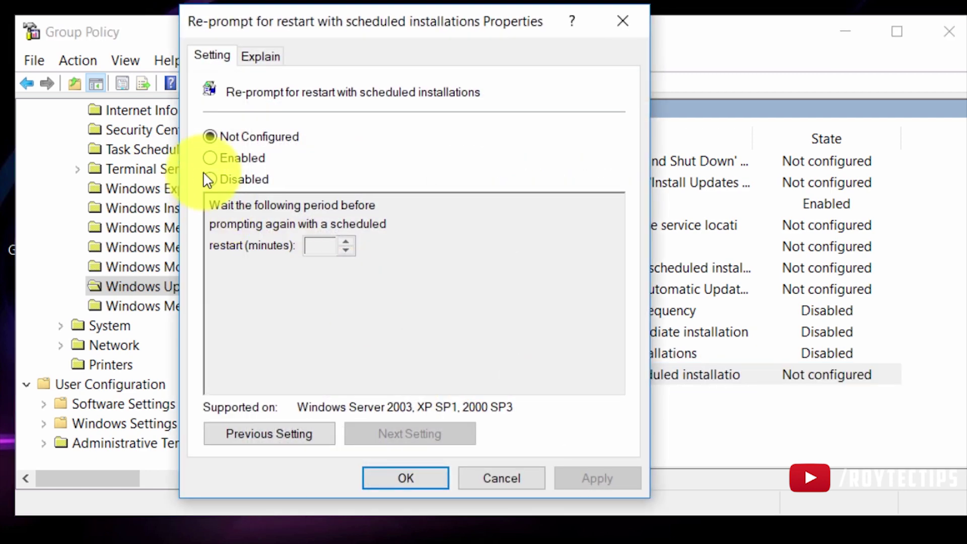
click(209, 179)
click(562, 480)
click(409, 478)
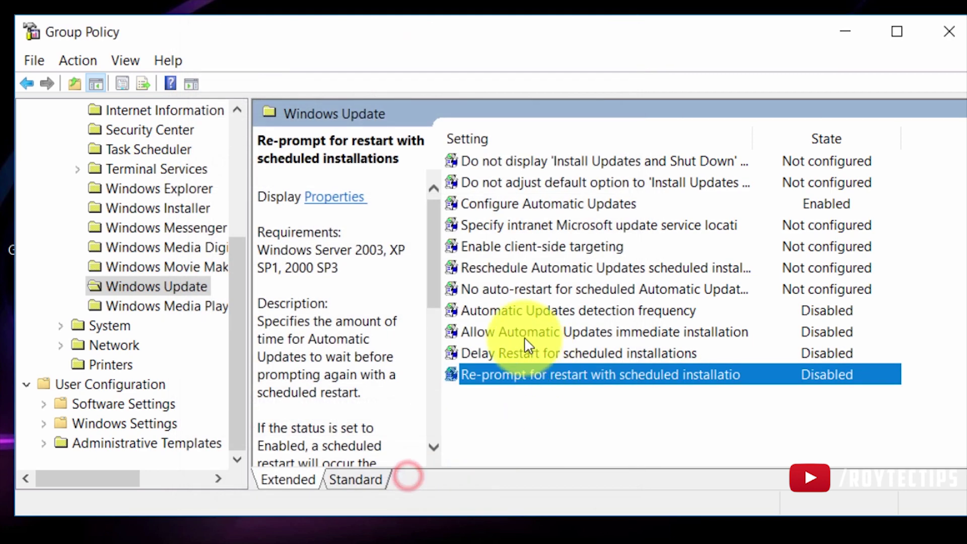
double_click(500, 225)
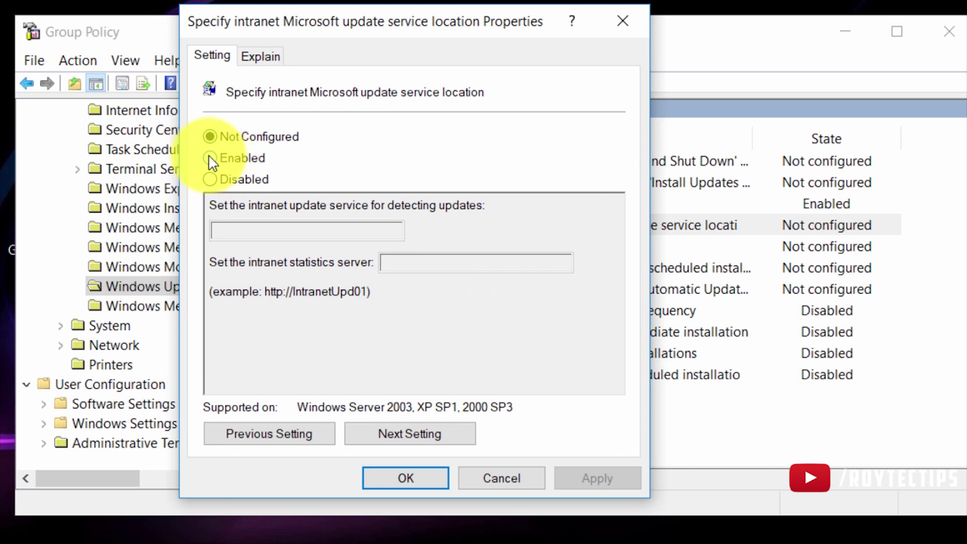
click(210, 158)
click(267, 232)
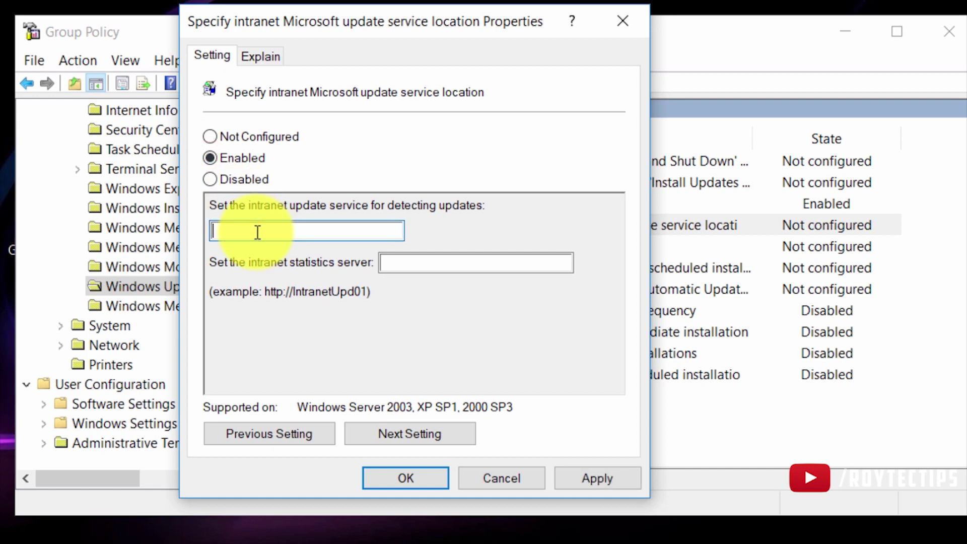
text(http://127.0.0.1)
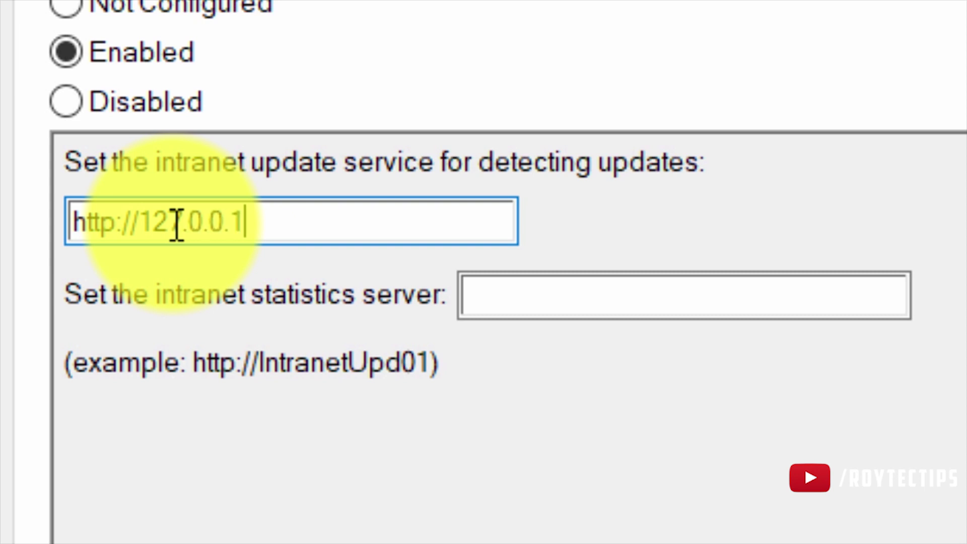
double_click(345, 221)
key(ctrl+c)
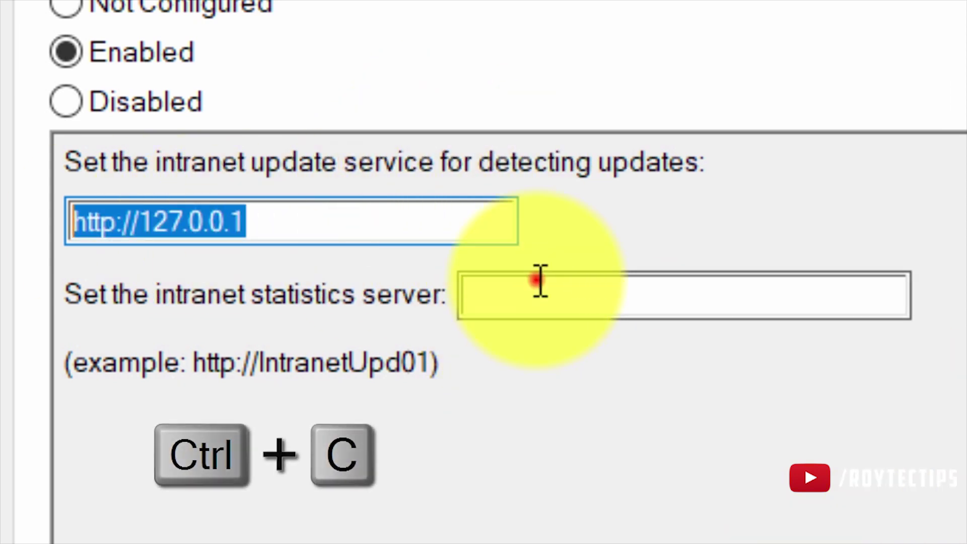
click(538, 284)
key(ctrl+v)
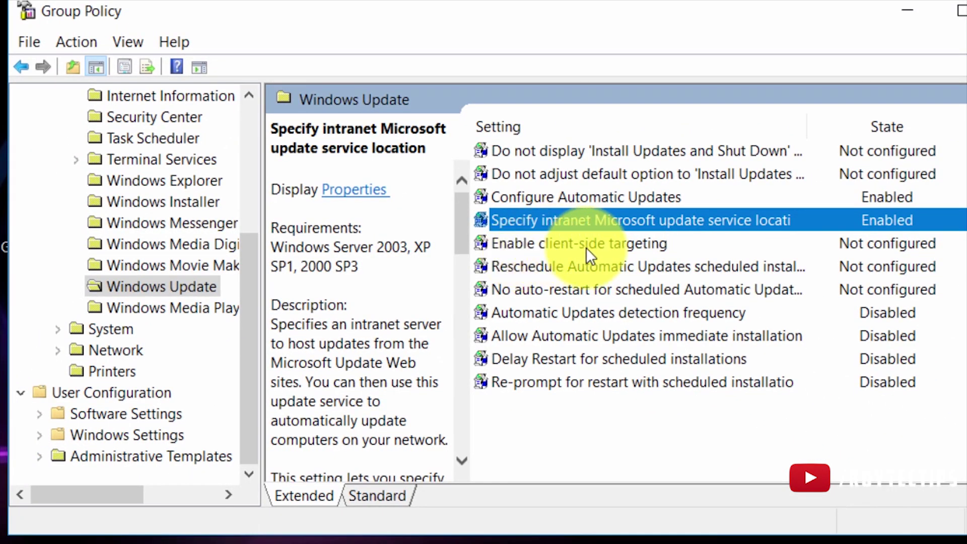
Disable the Enable client-side targeting and Reschedule scheduled installations policies.
double_click(585, 247)
click(234, 171)
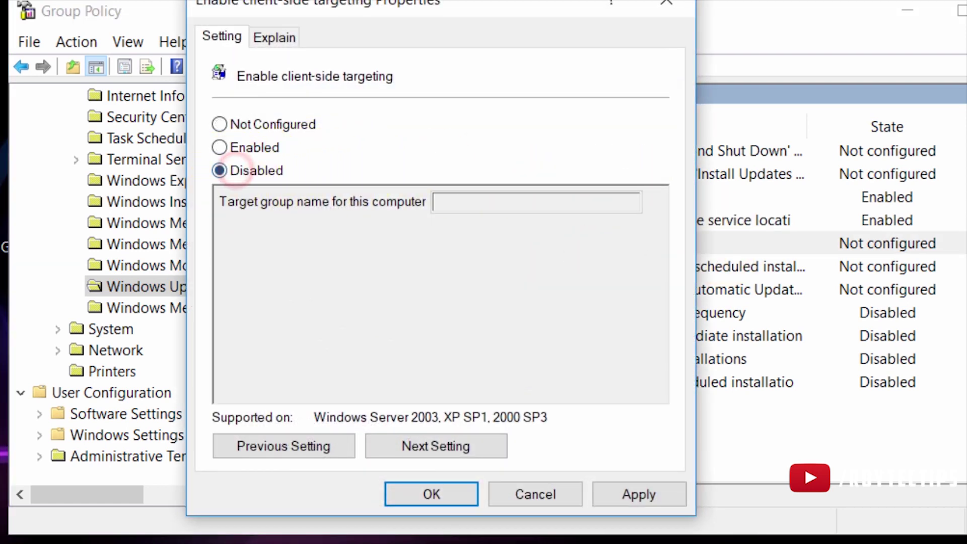
click(641, 495)
click(410, 493)
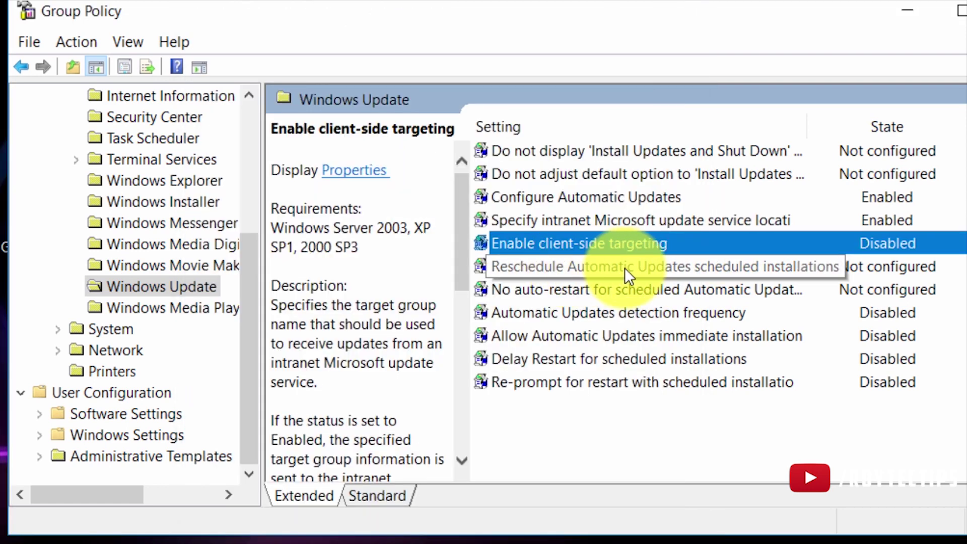
double_click(706, 268)
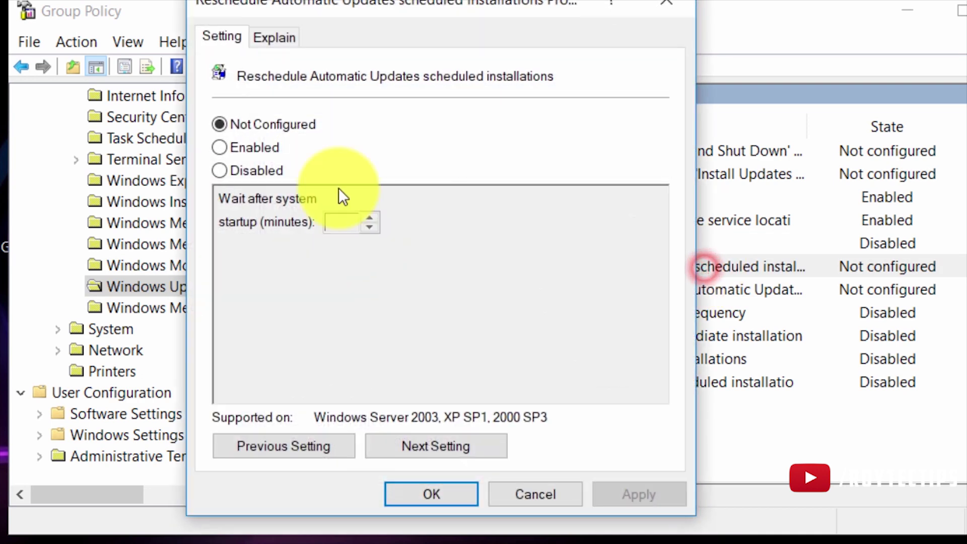
click(223, 170)
click(648, 493)
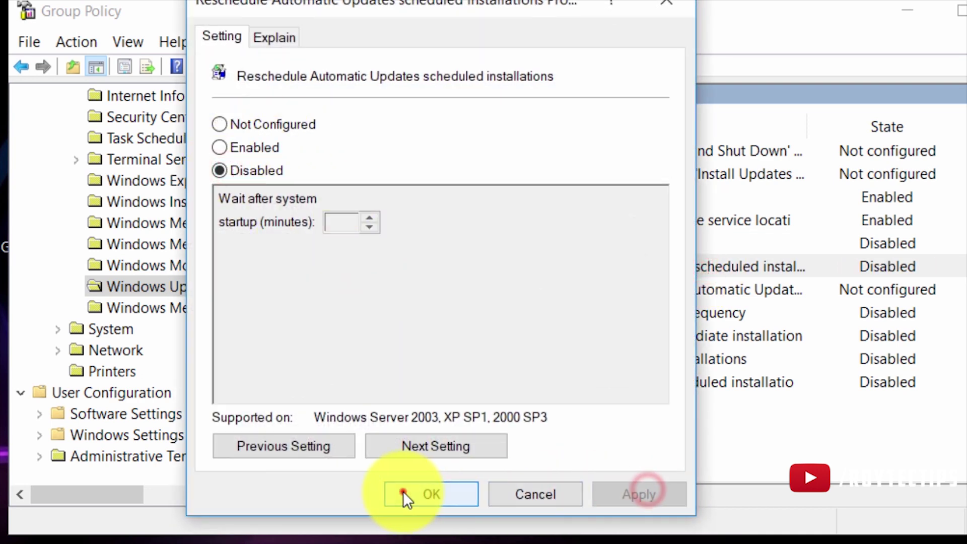
click(403, 492)
Enable No auto-restart and 'Do not display Install Updates and Shut Down'.
click(637, 292)
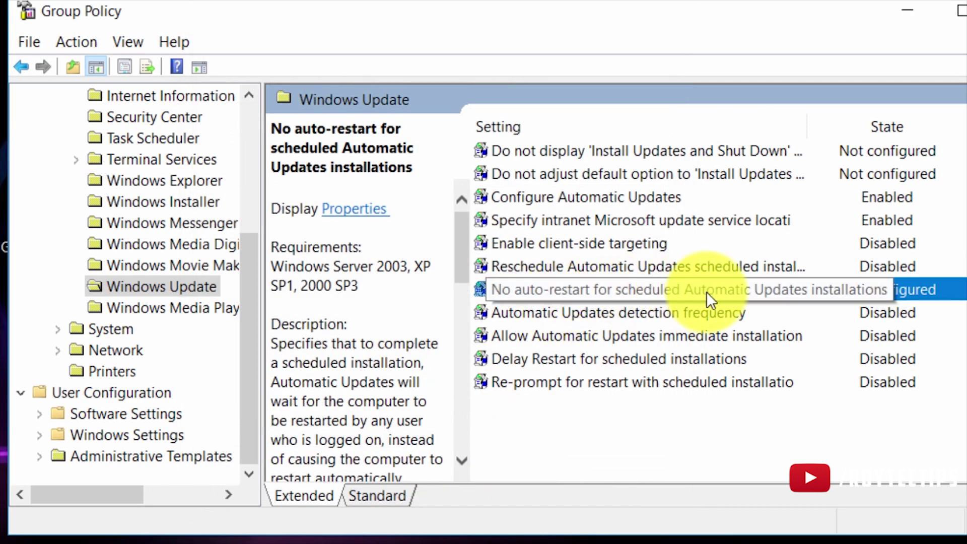
double_click(707, 291)
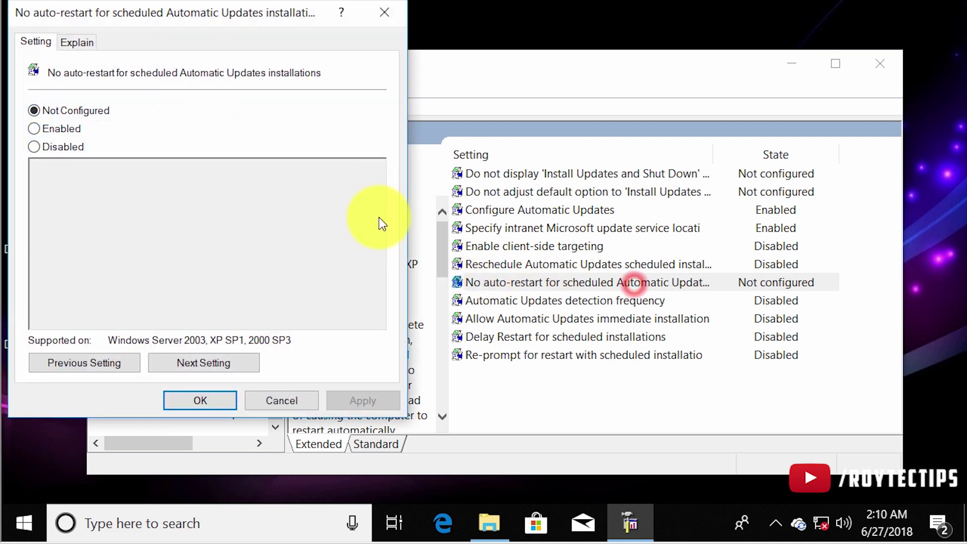
click(34, 130)
click(364, 398)
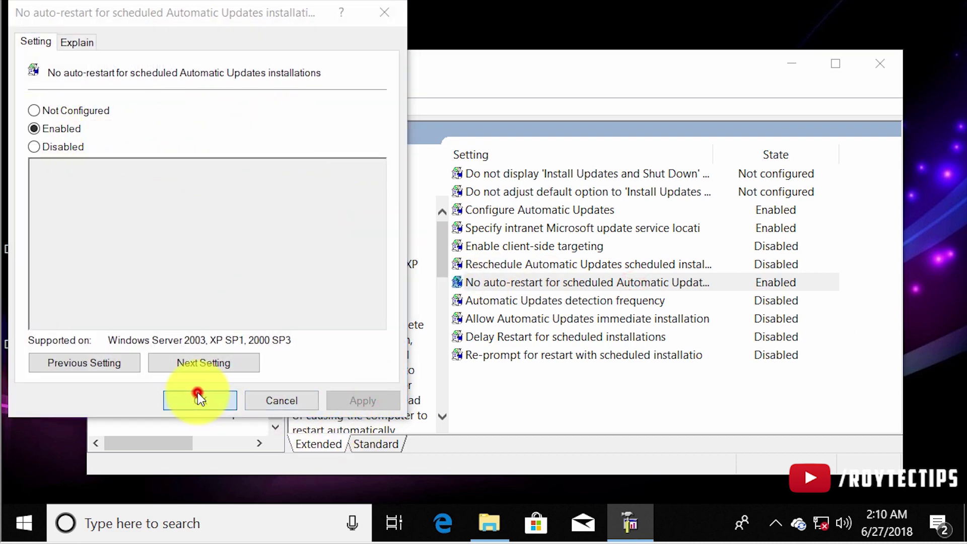
click(199, 395)
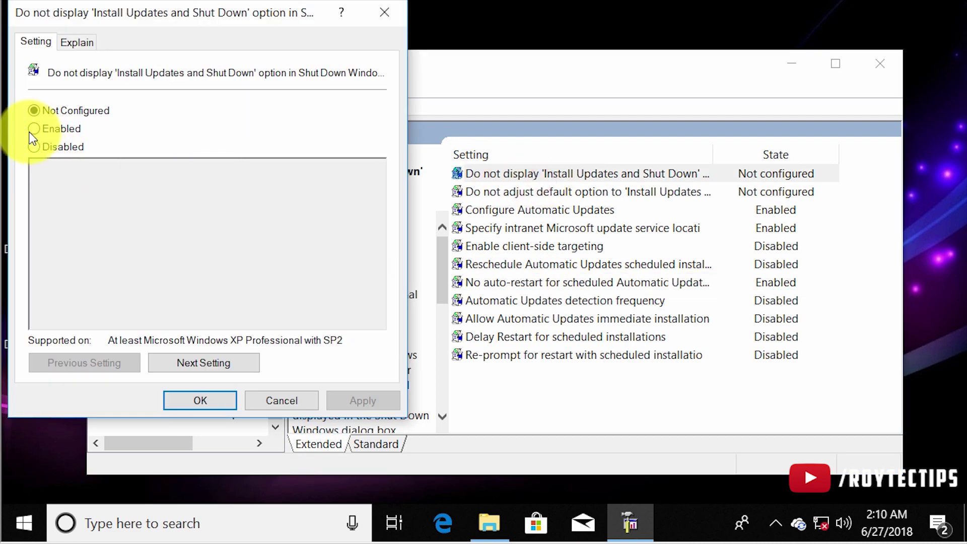
click(33, 129)
click(341, 406)
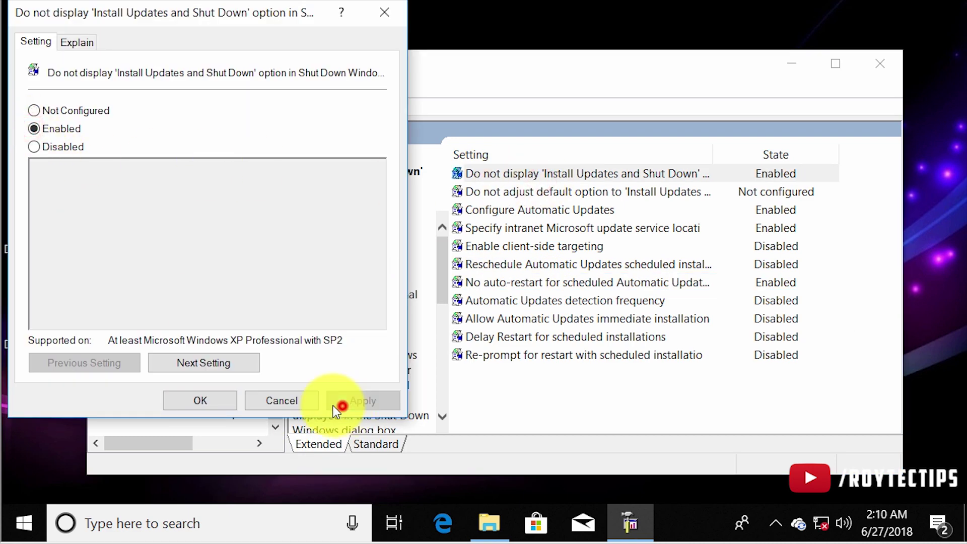
click(172, 400)
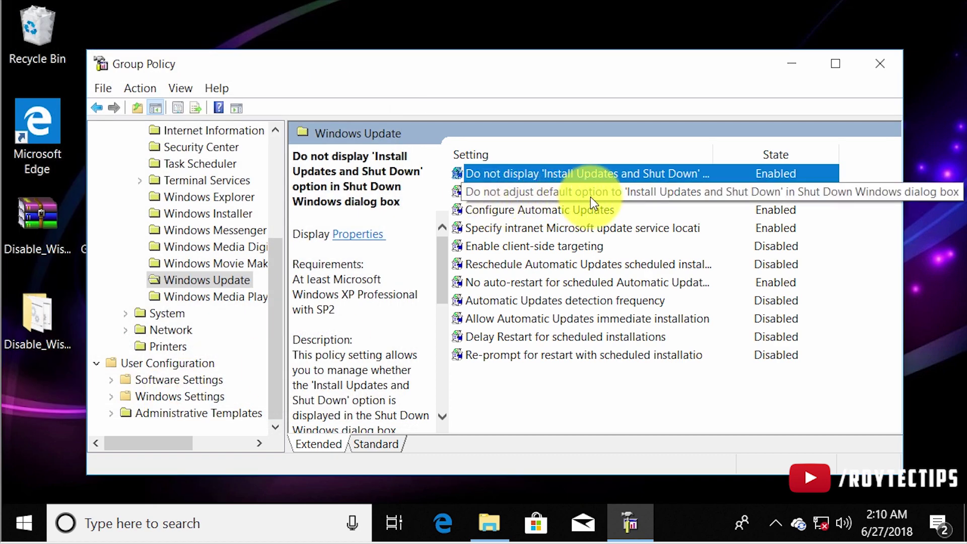
Disable 'Do not adjust default option to Install Updates and Shut Down' and close the editor.
double_click(676, 194)
click(33, 146)
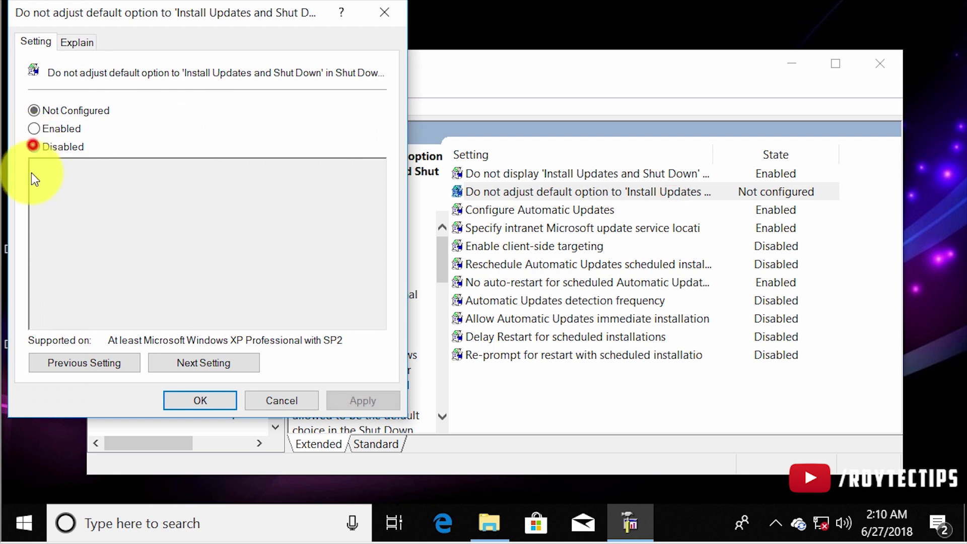
click(379, 406)
click(200, 401)
click(868, 65)
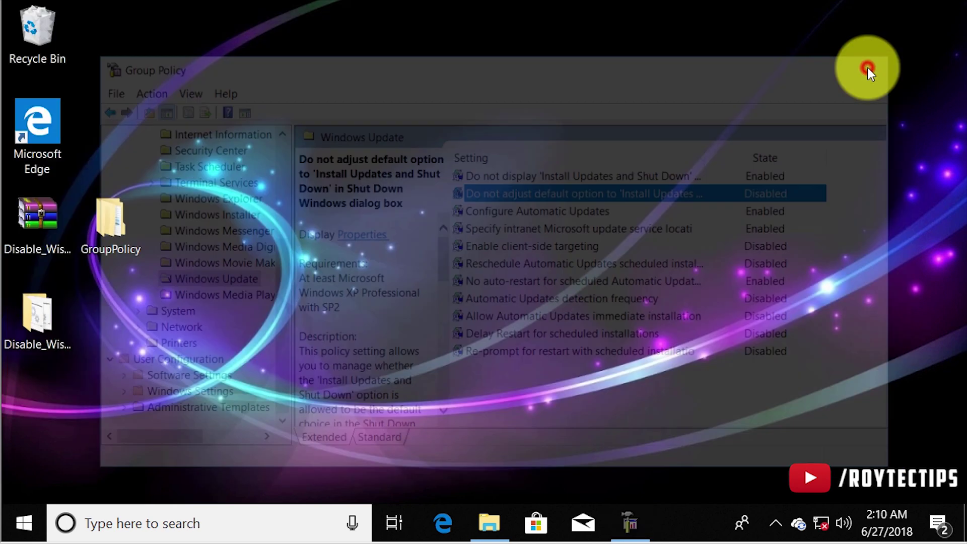
click(116, 525)
Check the pending cumulative update in Windows Update, then Update and restart and sign back in.
text(upda)
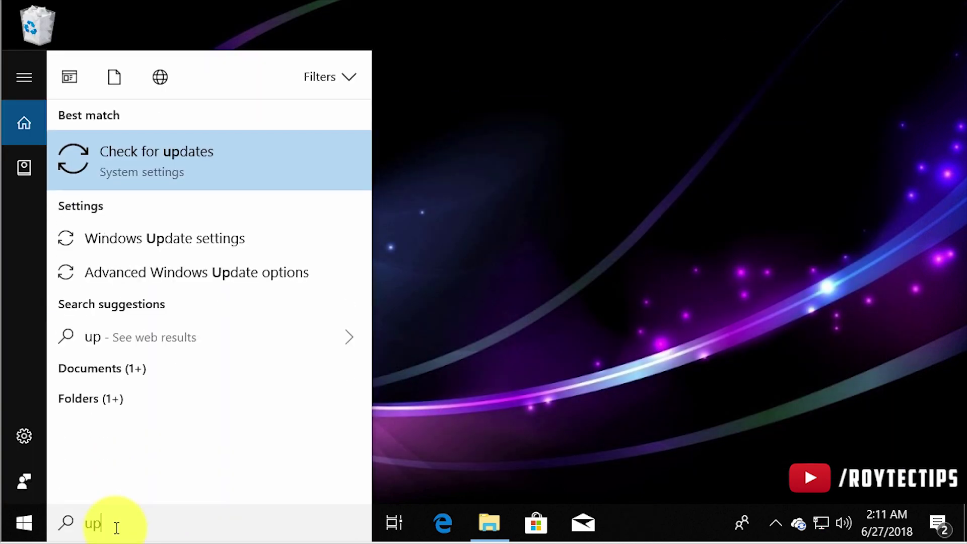
click(196, 169)
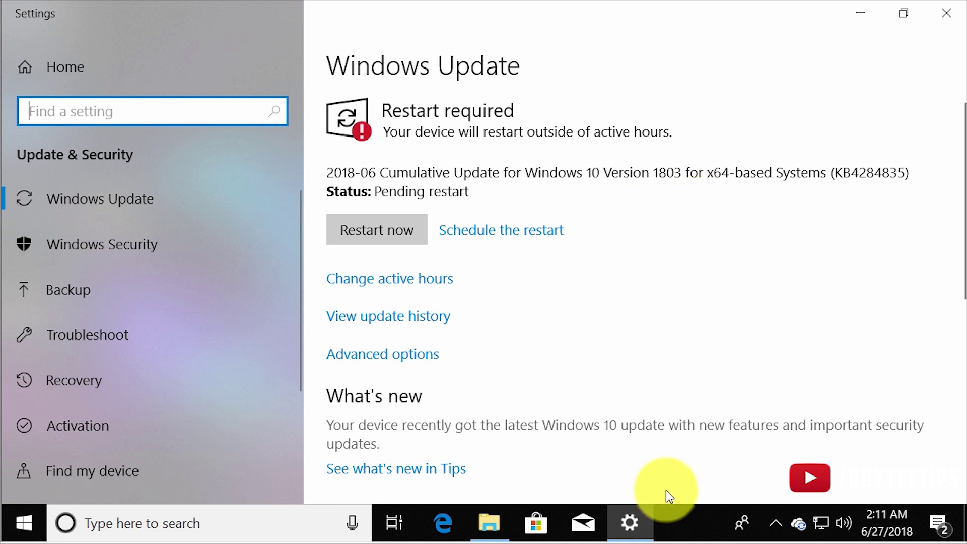
click(26, 519)
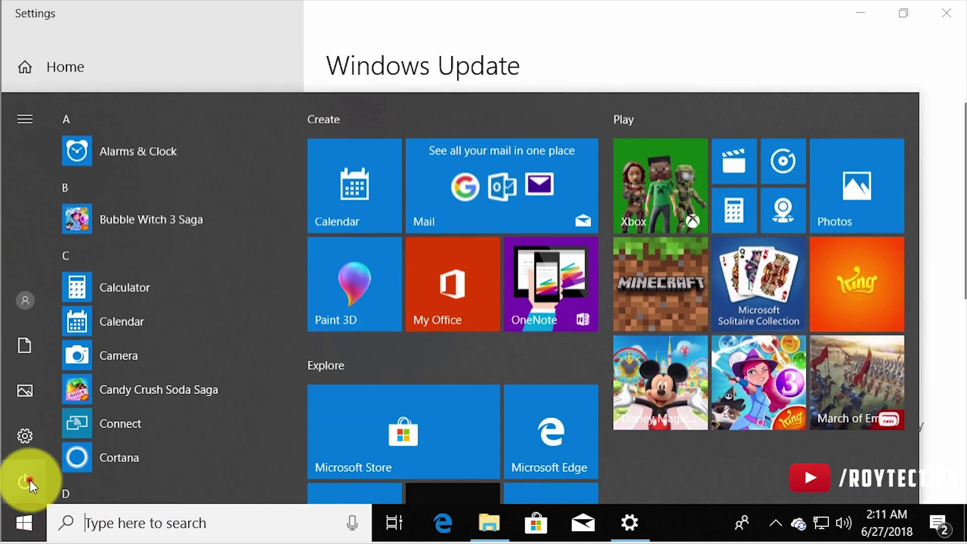
click(26, 481)
click(95, 434)
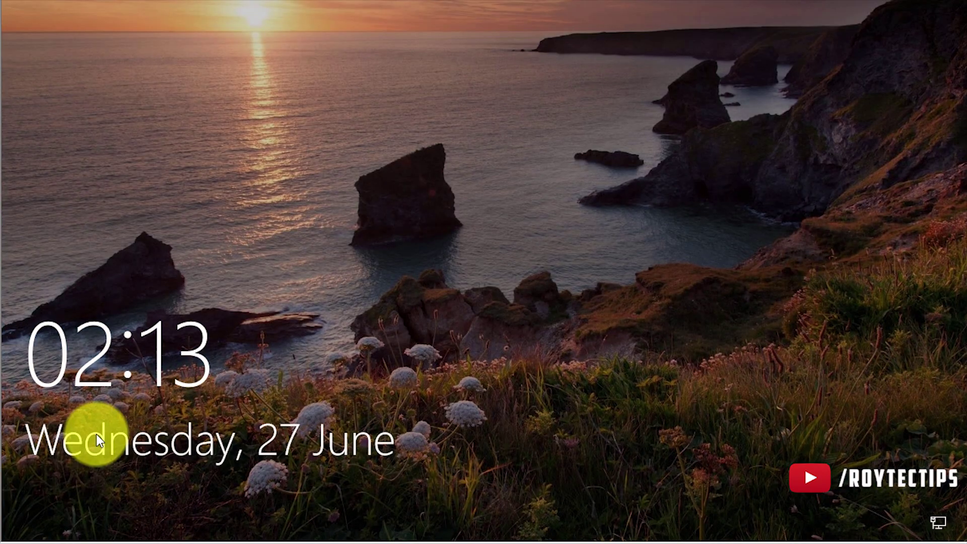
click(96, 434)
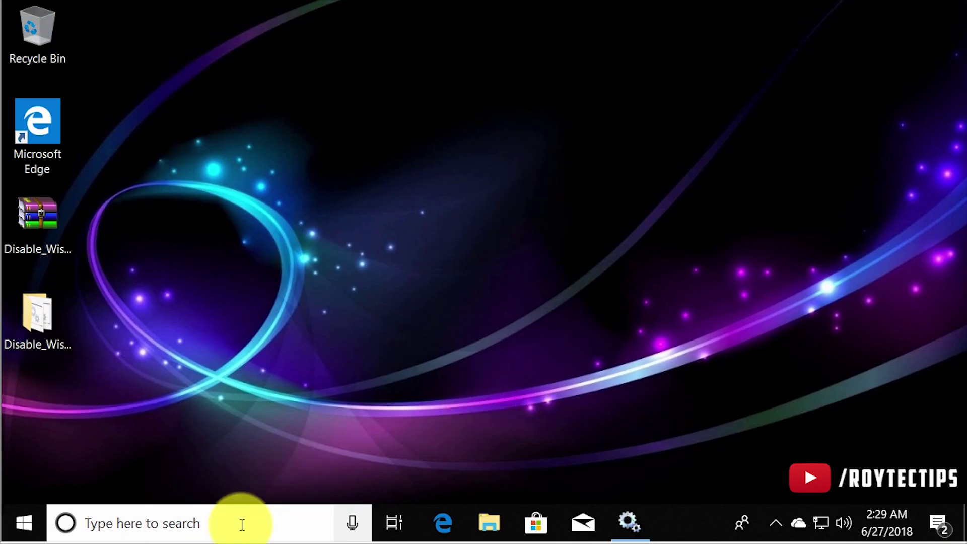
Search 'check' to open Windows Update and review its status after the restart.
click(242, 524)
text(che)
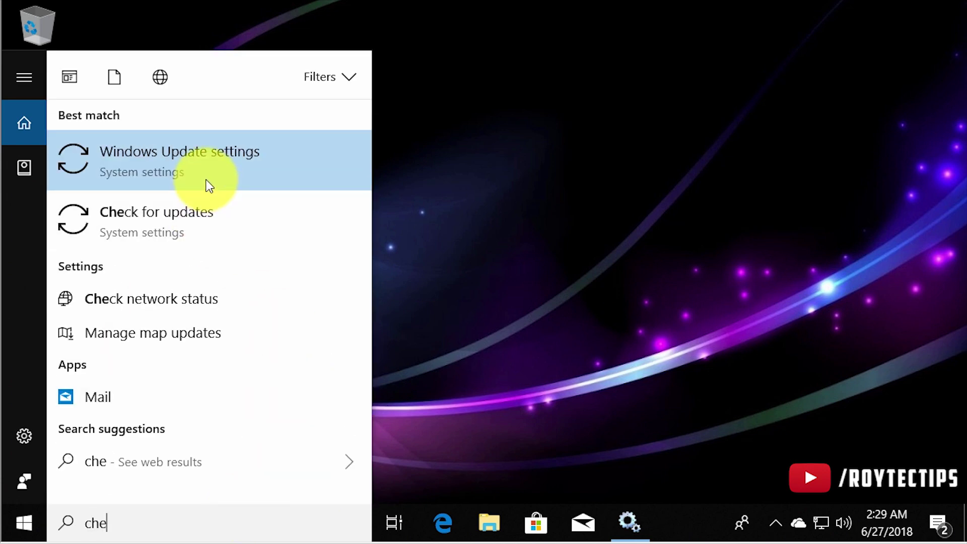
click(184, 234)
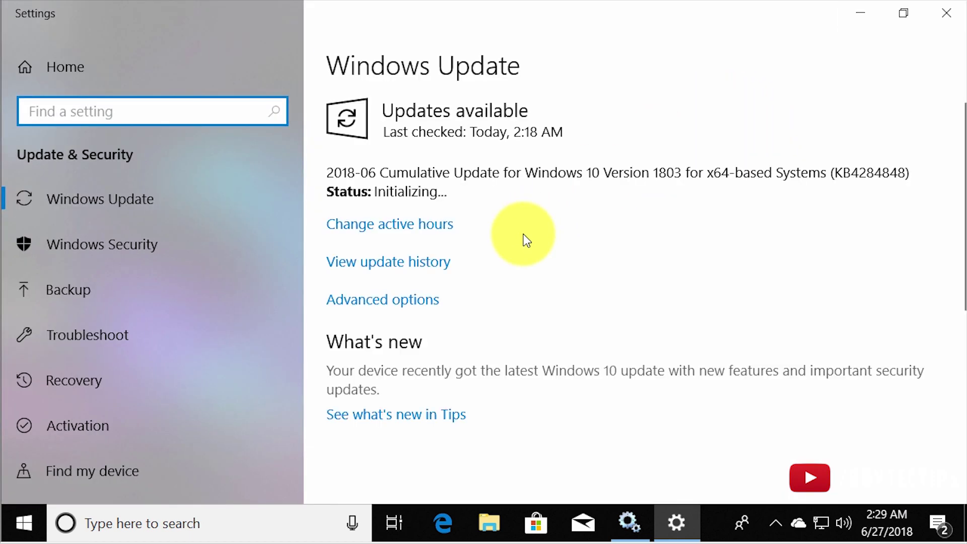
click(353, 121)
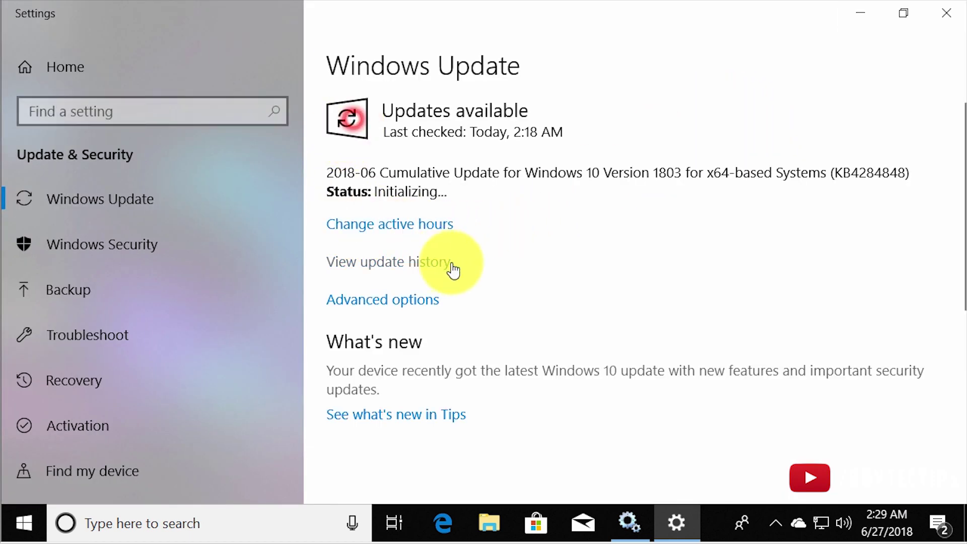
click(352, 121)
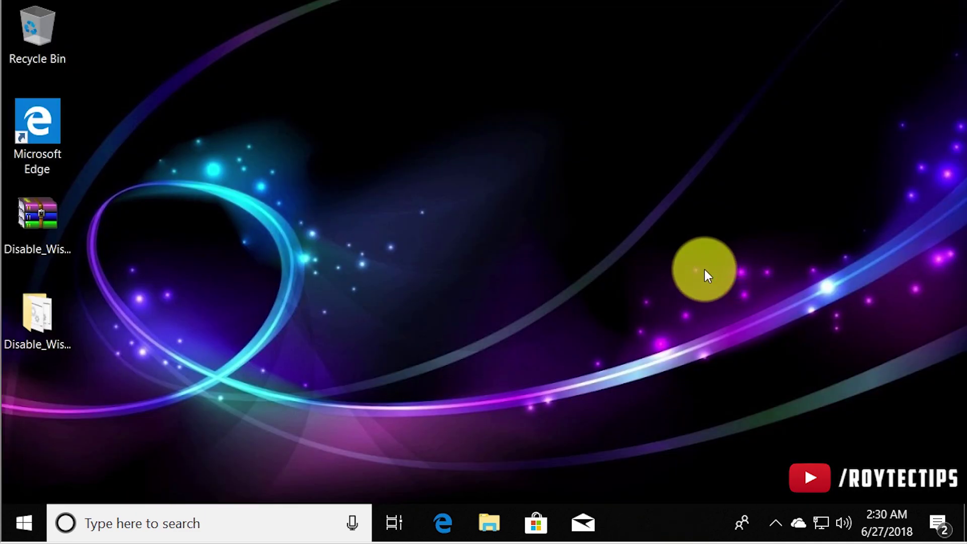
key(super+r)
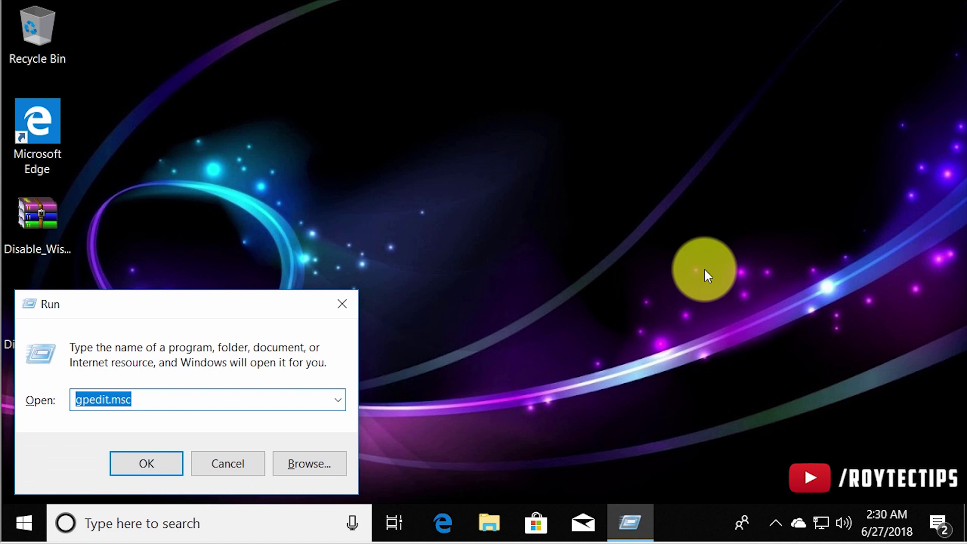
Launch the Services console and stop the Windows Update service.
key(Return)
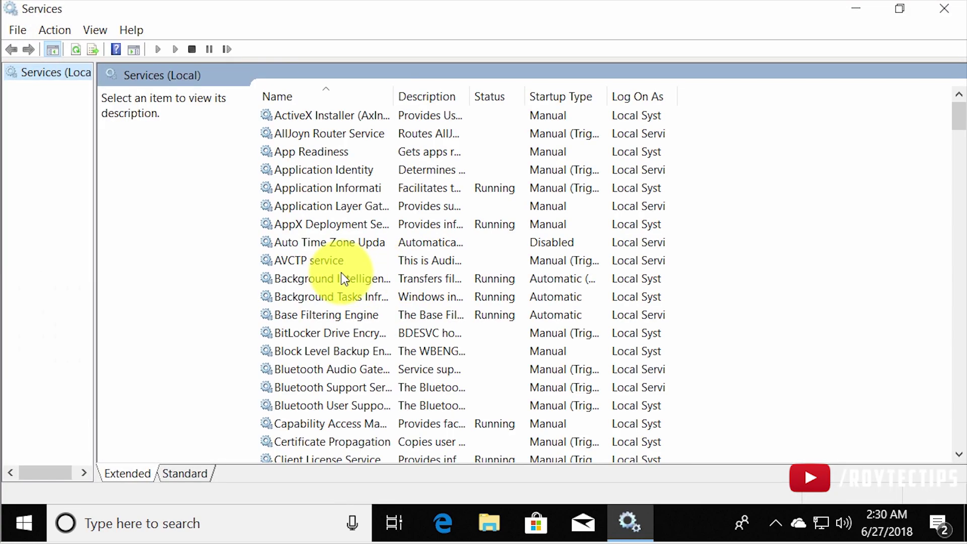
scroll(338, 277, down, 4)
scroll(335, 282, down, 12)
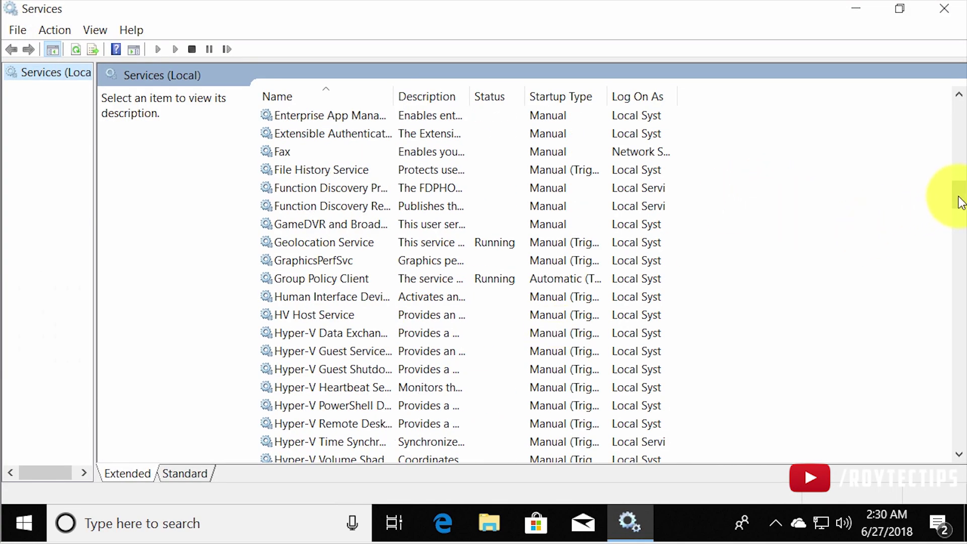
drag(960, 201, 958, 426)
click(321, 278)
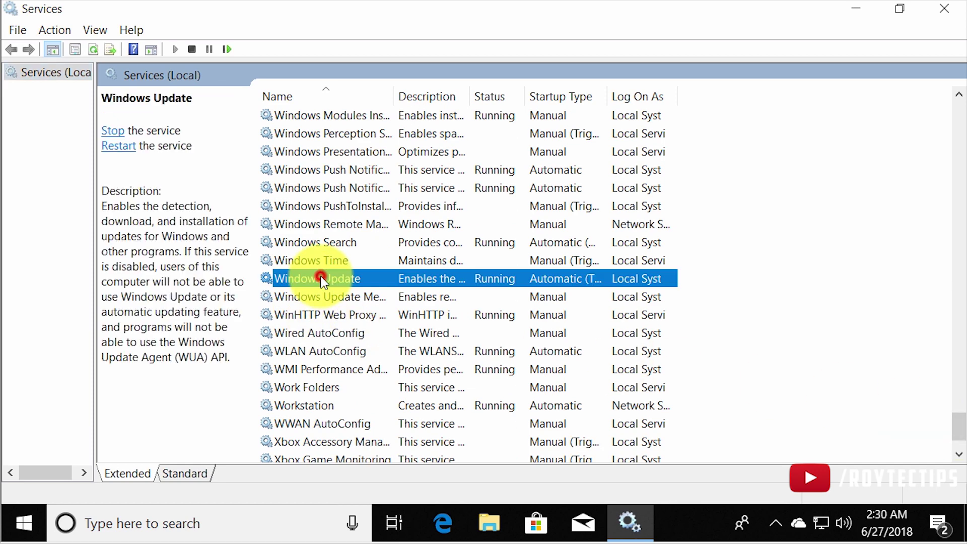
right_click(379, 281)
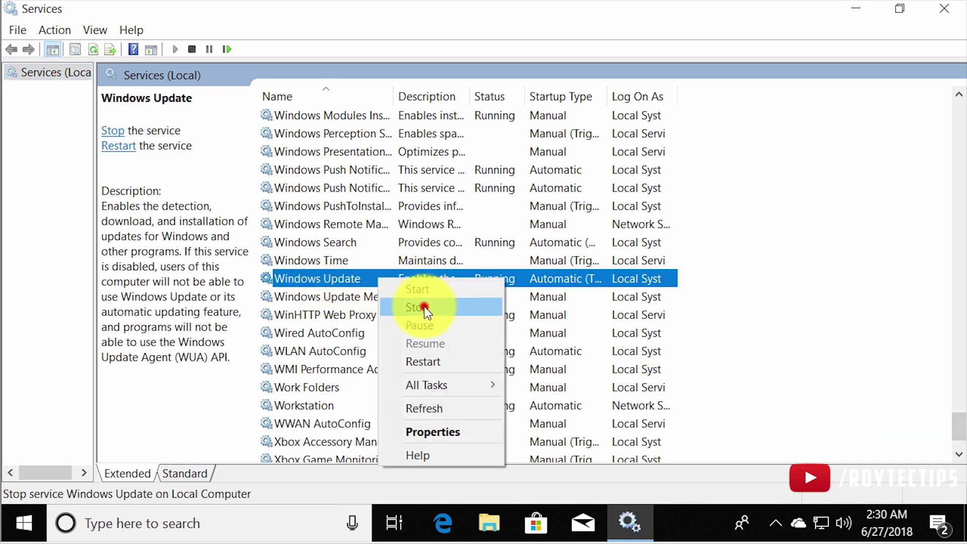
click(424, 307)
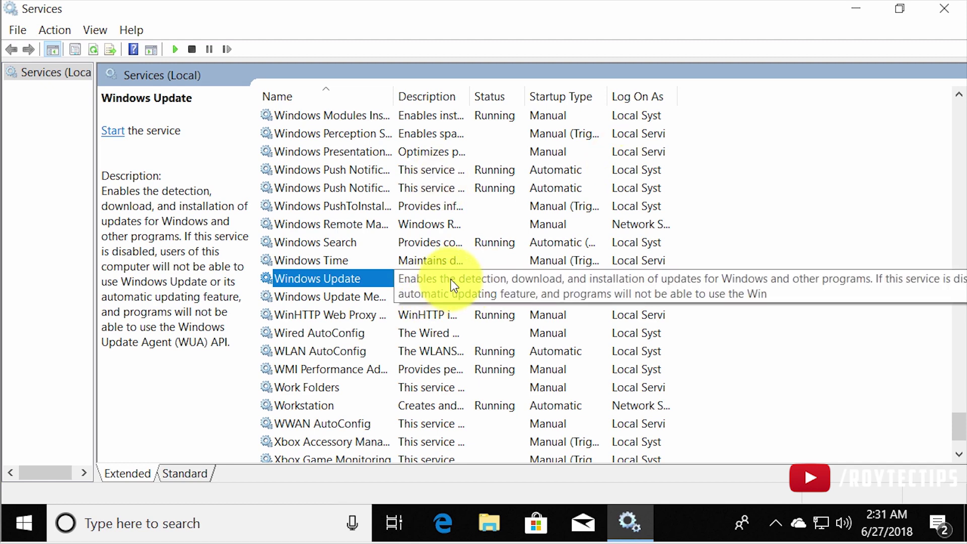
Set the Windows Update service's startup type to Disabled, stop it, and apply.
double_click(378, 278)
click(468, 234)
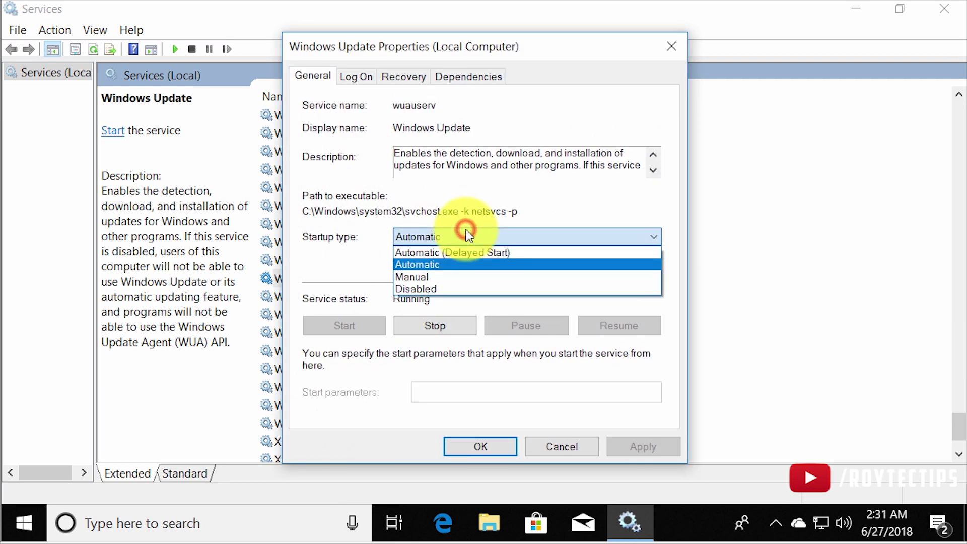
click(443, 288)
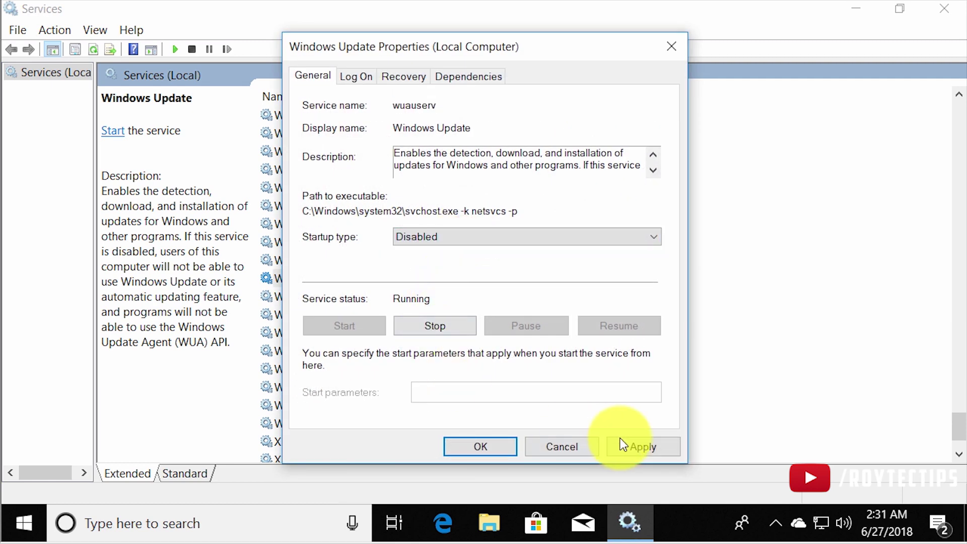
click(670, 447)
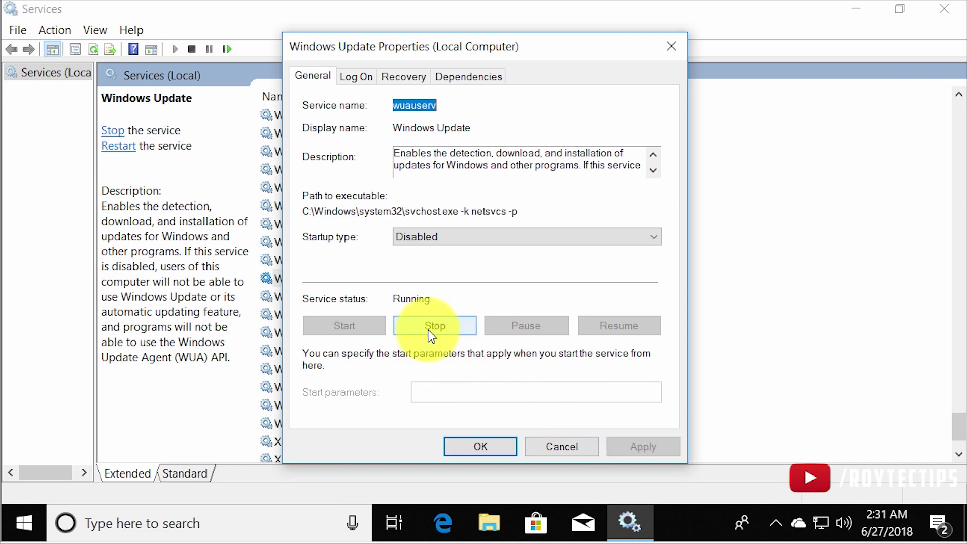
click(429, 327)
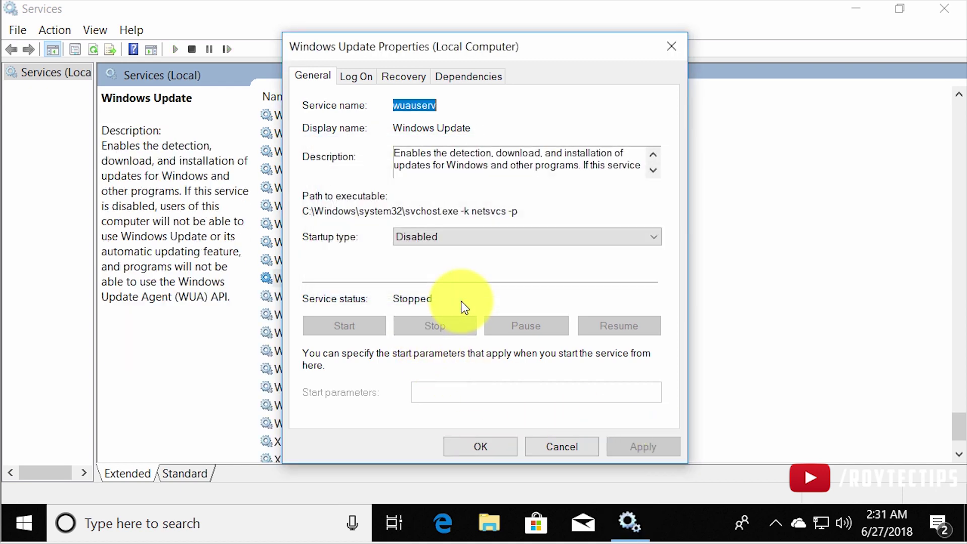
click(465, 444)
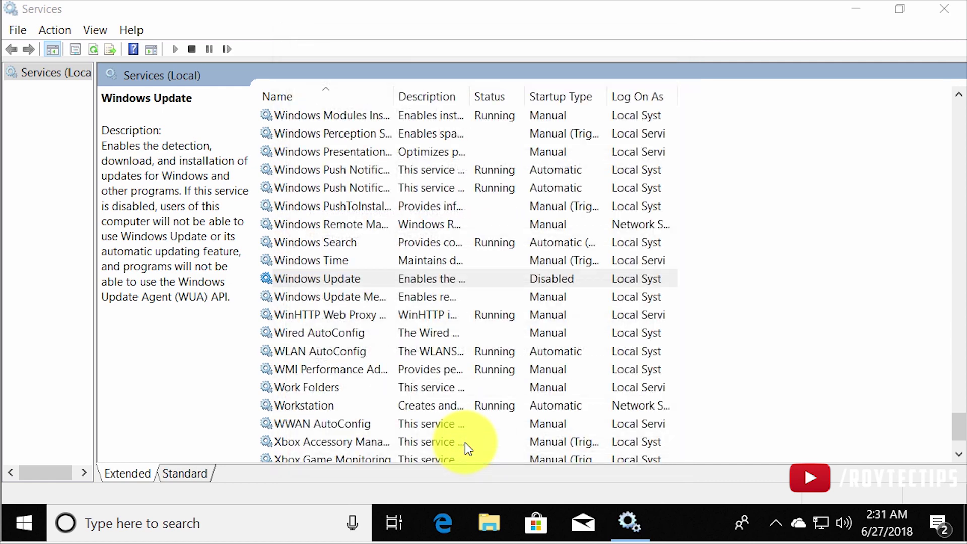
click(858, 10)
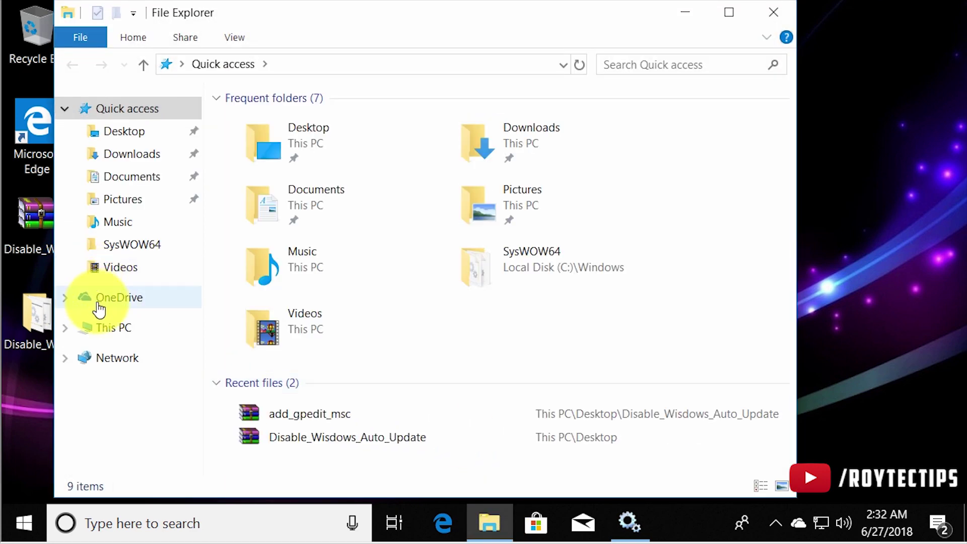
Navigate to C:\Windows\SoftwareDistribution\Download in File Explorer.
click(108, 327)
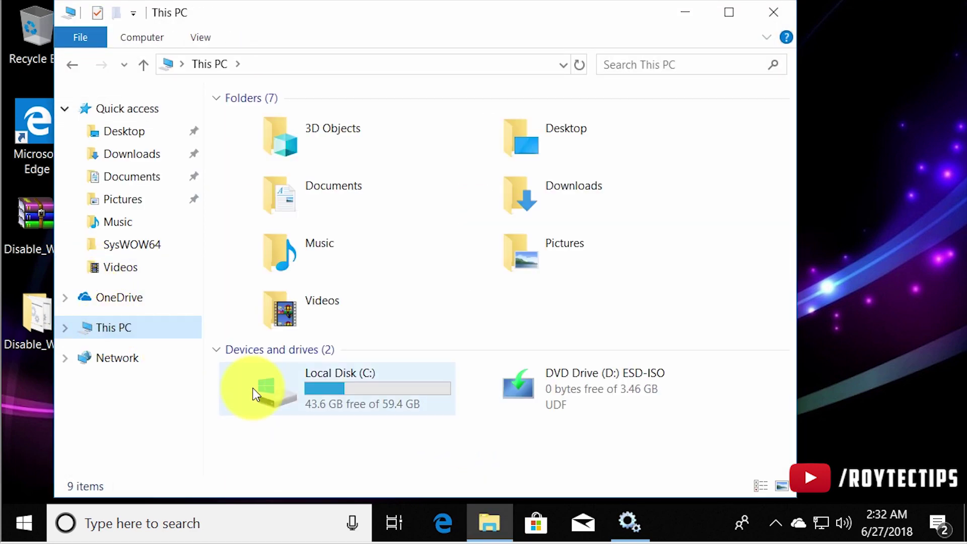
double_click(353, 400)
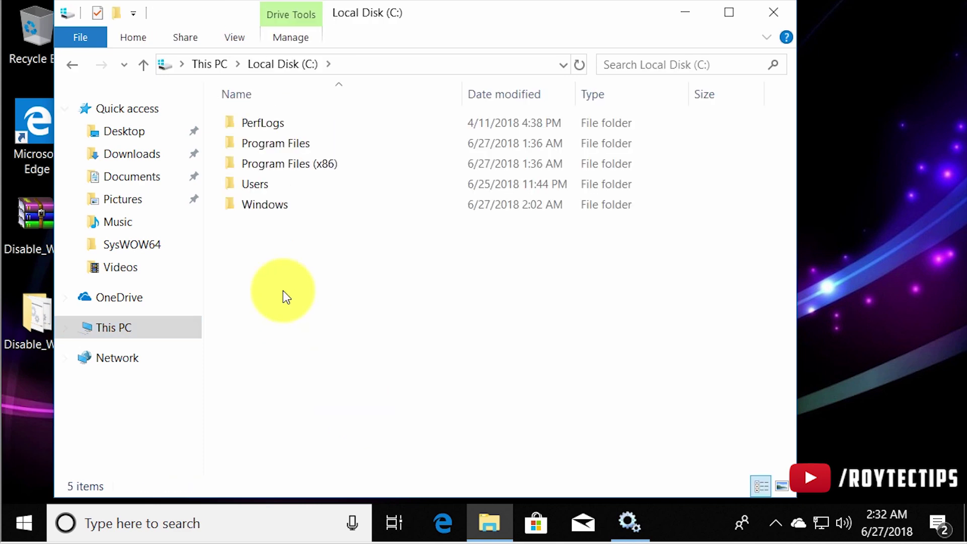
double_click(260, 207)
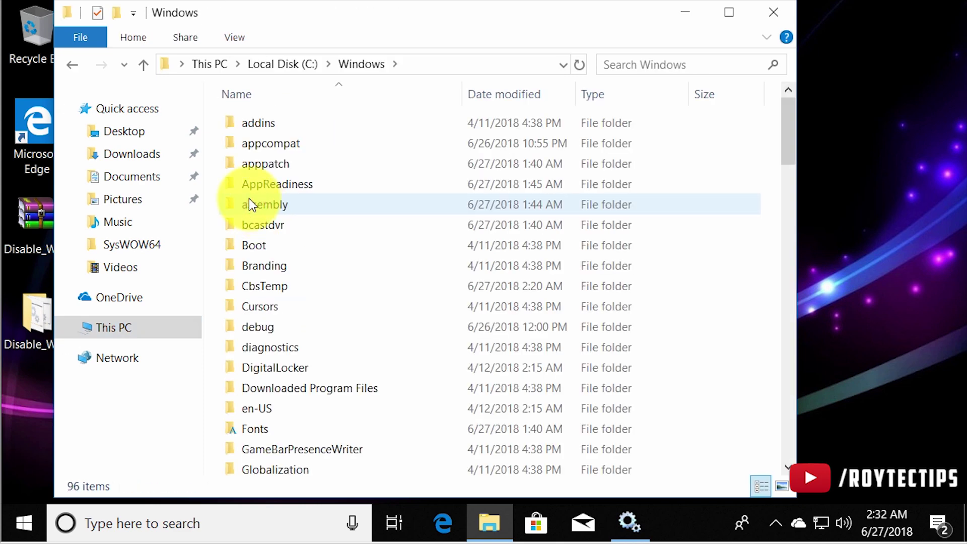
key(b)
key(s)
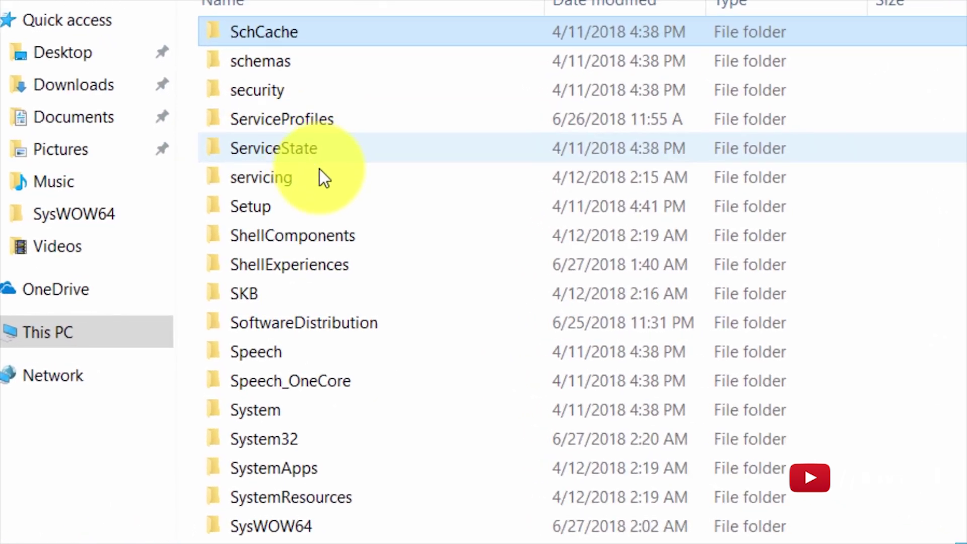
double_click(310, 318)
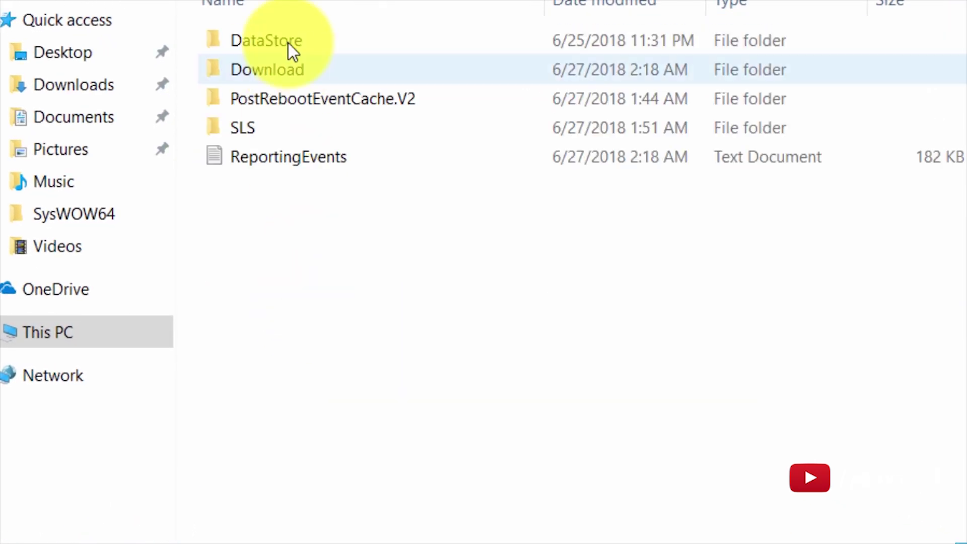
click(252, 68)
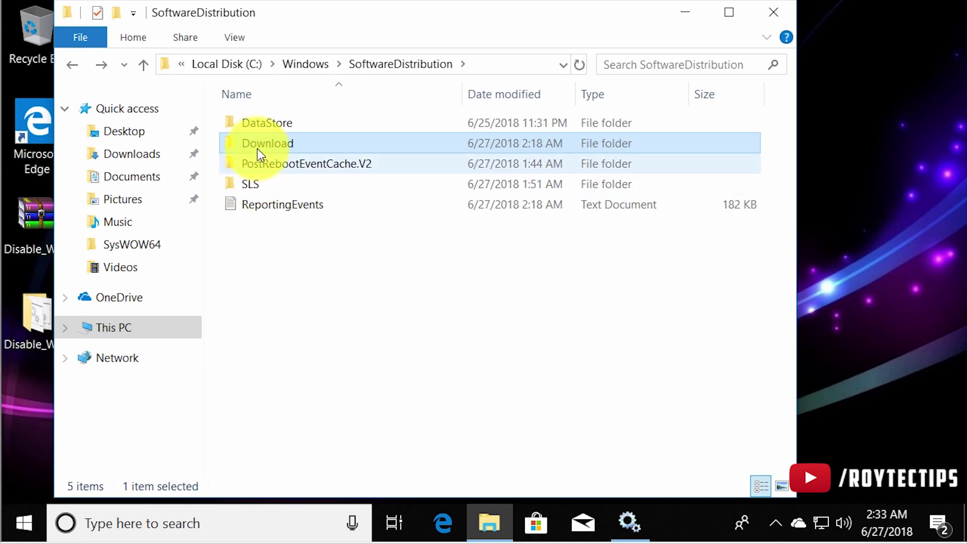
double_click(266, 143)
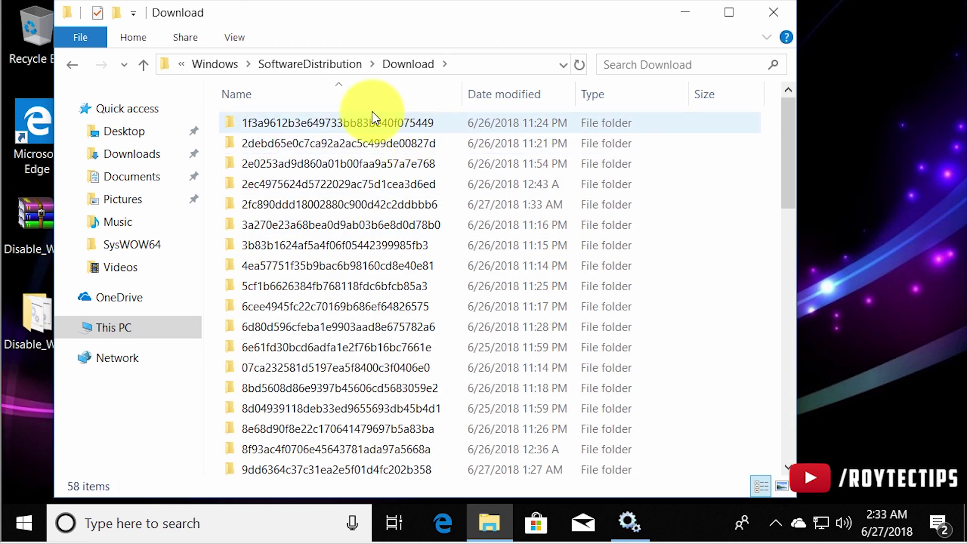
Permanently delete all 58 items in Download with administrator permission, returning to SoftwareDistribution.
scroll(368, 325, down, 10)
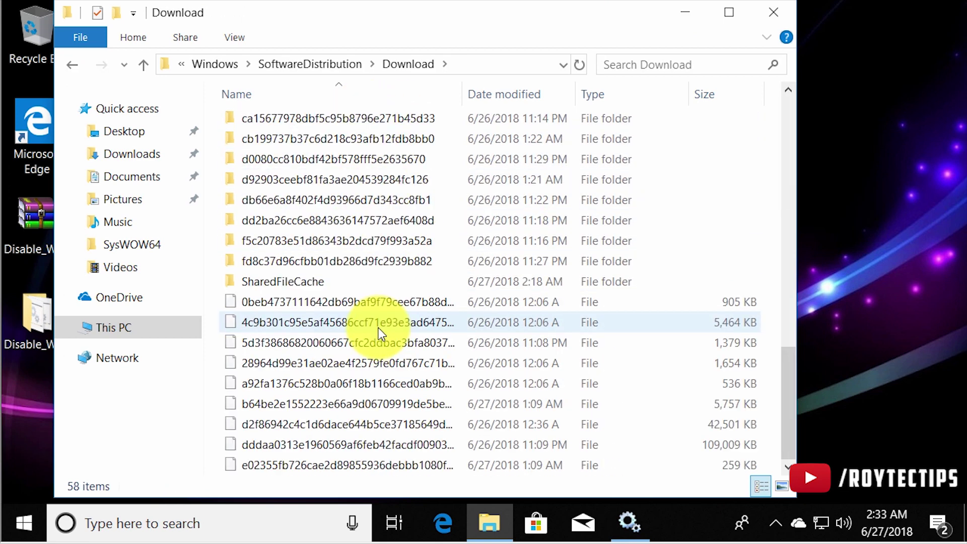
scroll(352, 450, up, 13)
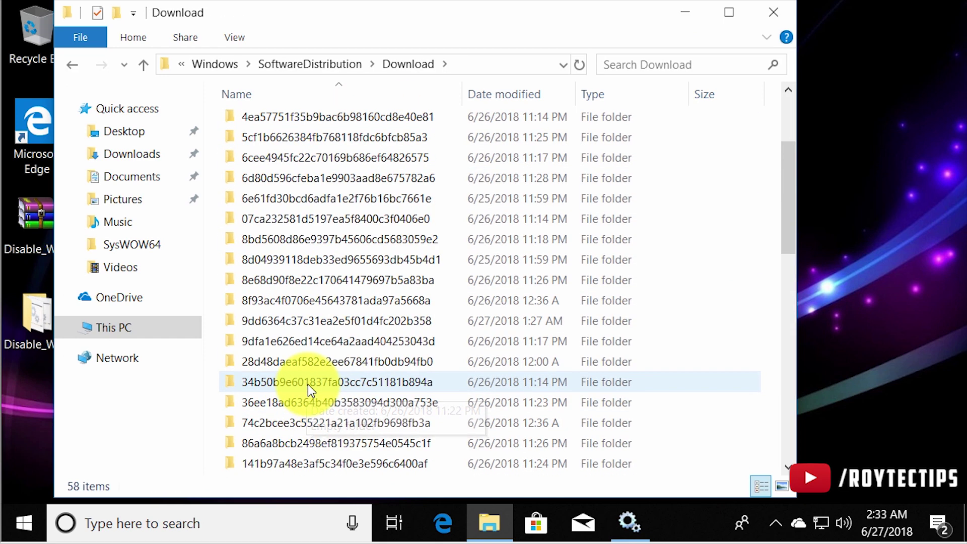
click(397, 332)
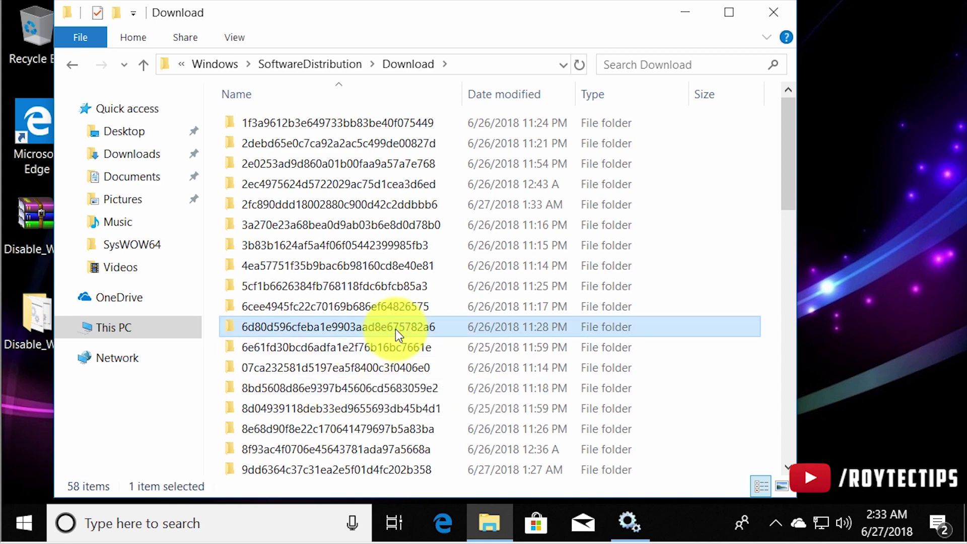
key(ctrl+a)
key(shift+Delete)
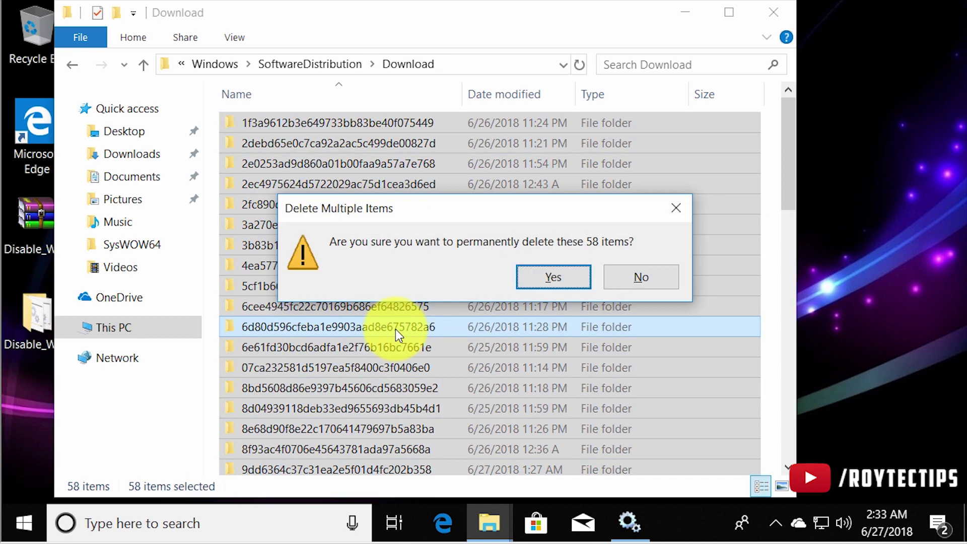
key(Return)
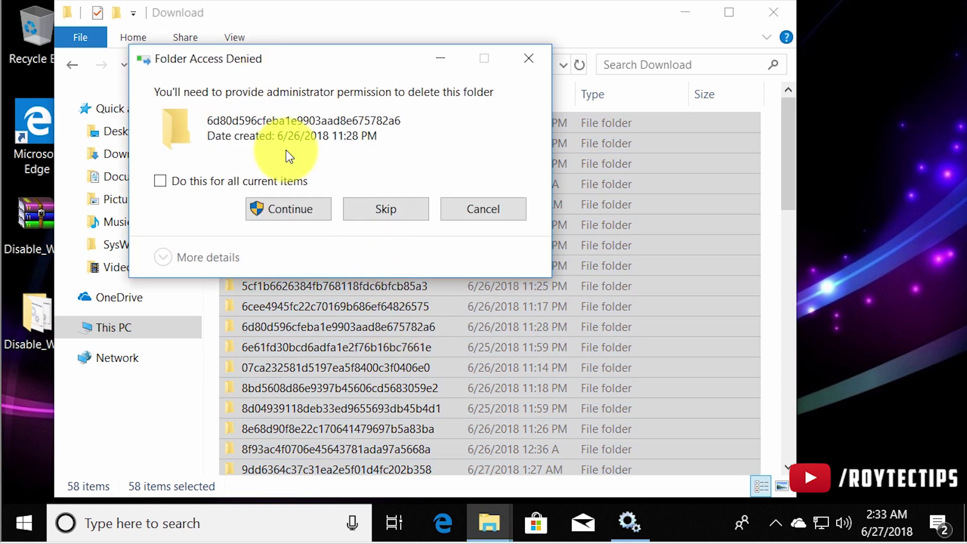
click(285, 209)
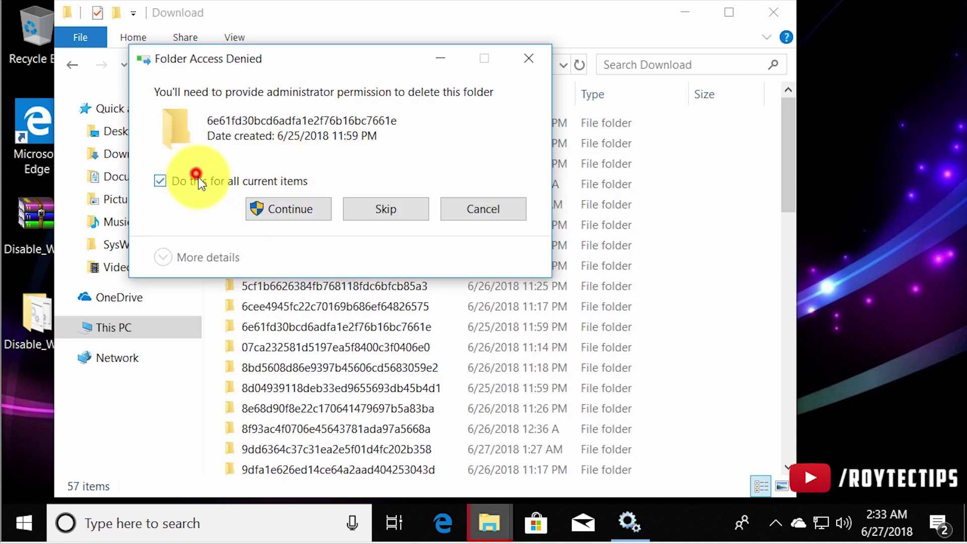
click(294, 210)
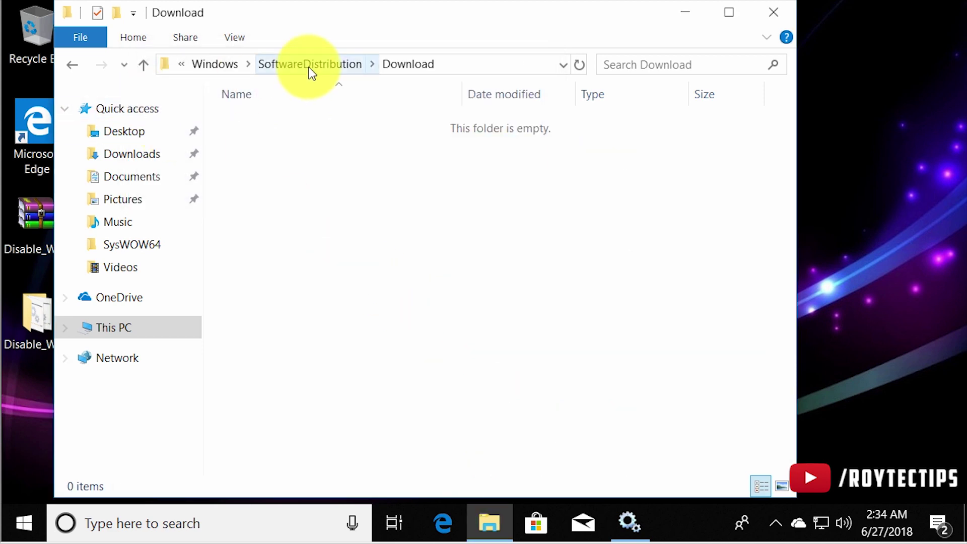
click(310, 68)
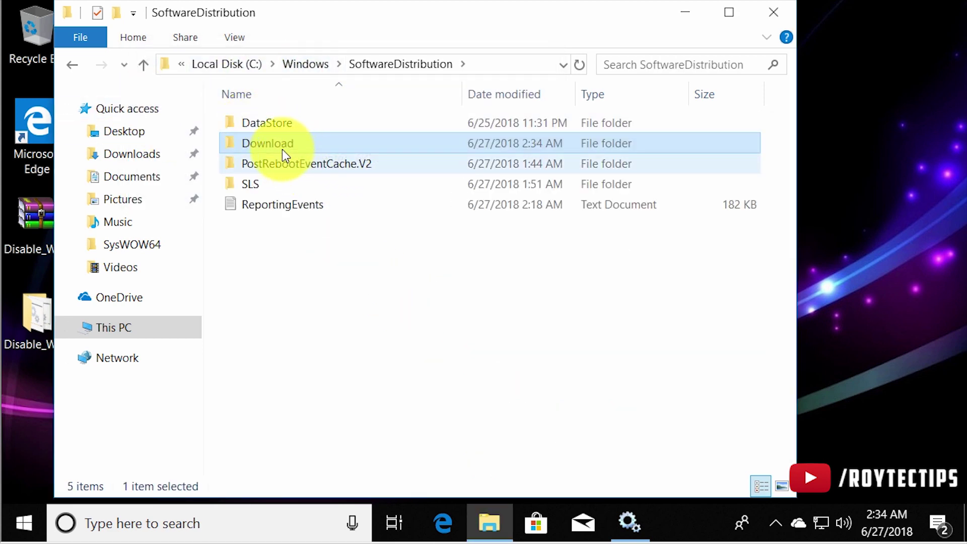
Copy the name 'Download' from the Download folder's rename field.
right_click(283, 144)
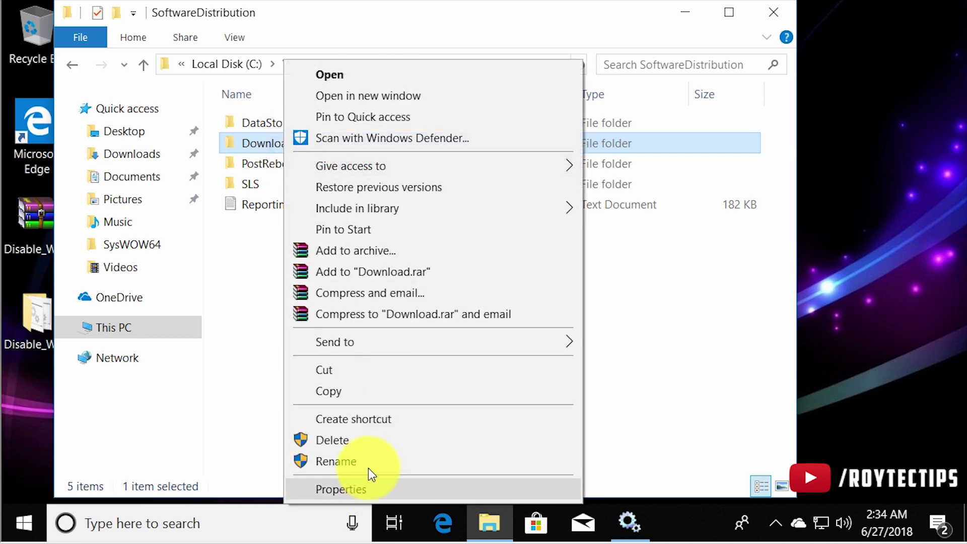
click(369, 461)
right_click(284, 144)
click(324, 189)
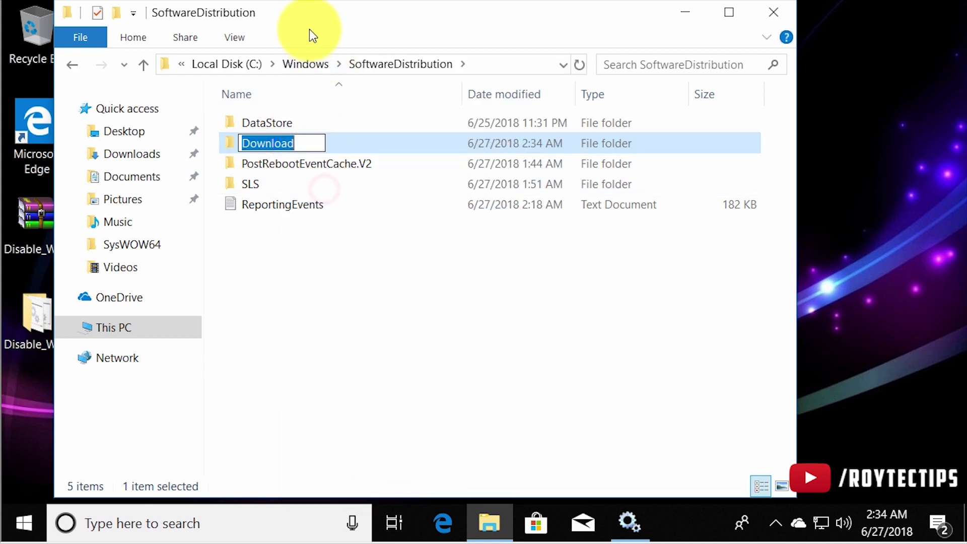
Create a new folder on the desktop named Download.
drag(309, 30, 465, 49)
click(121, 165)
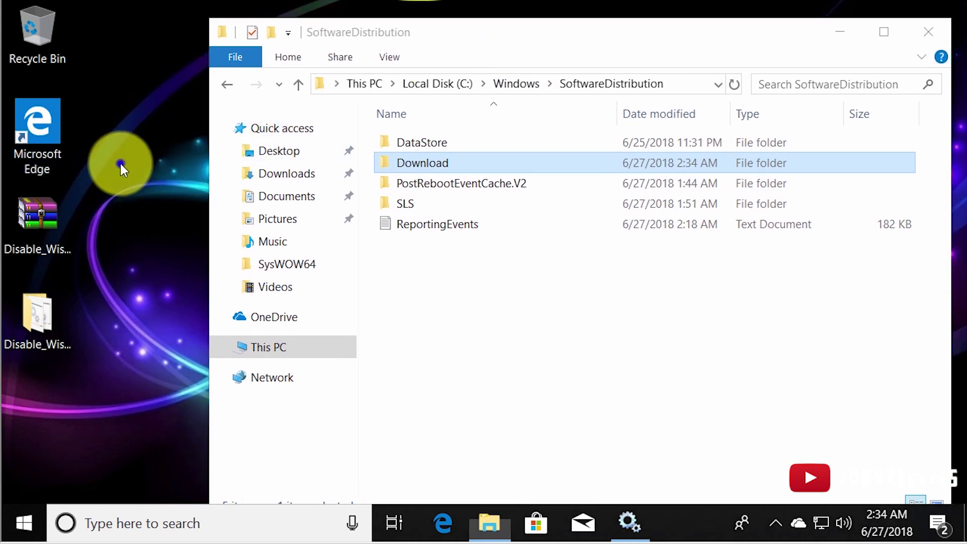
right_click(121, 164)
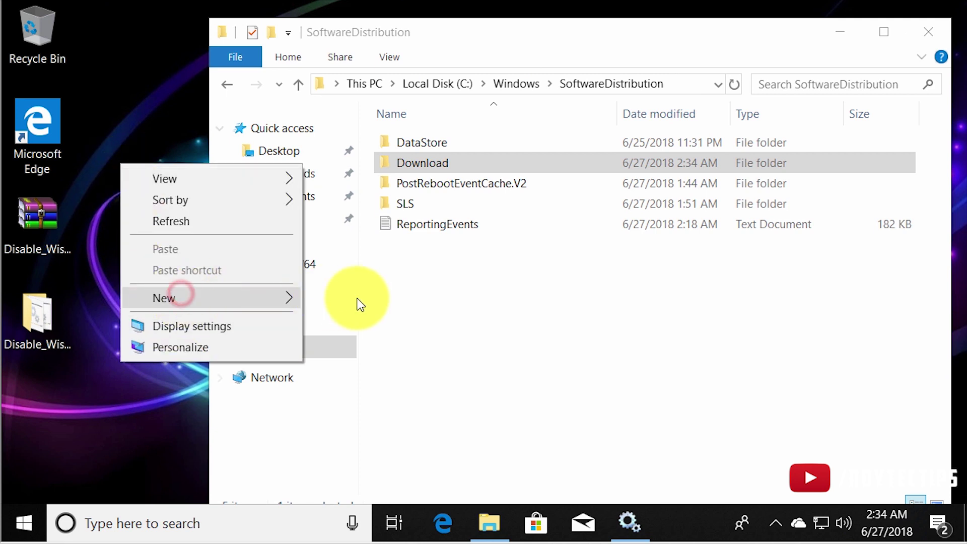
mouse_move(180, 297)
click(341, 295)
right_click(132, 250)
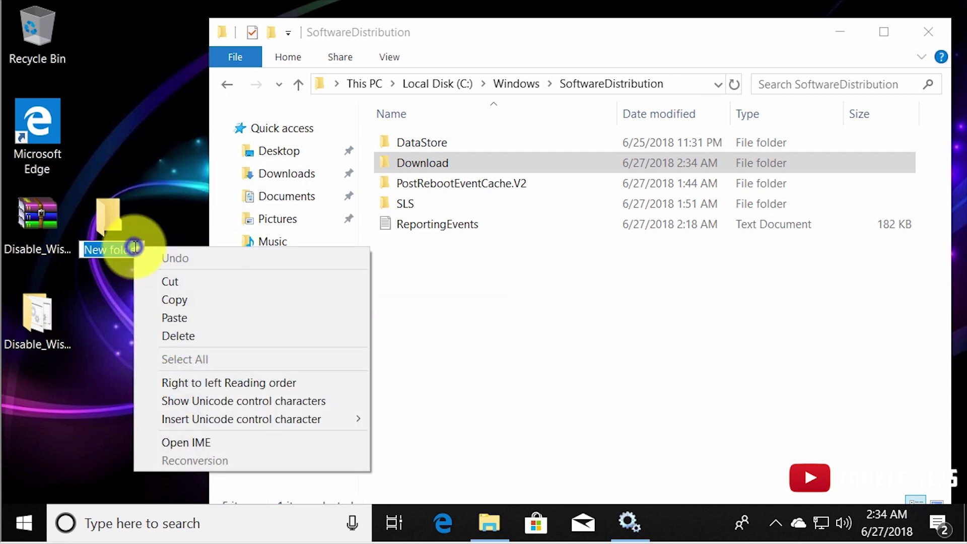
click(159, 310)
key(Return)
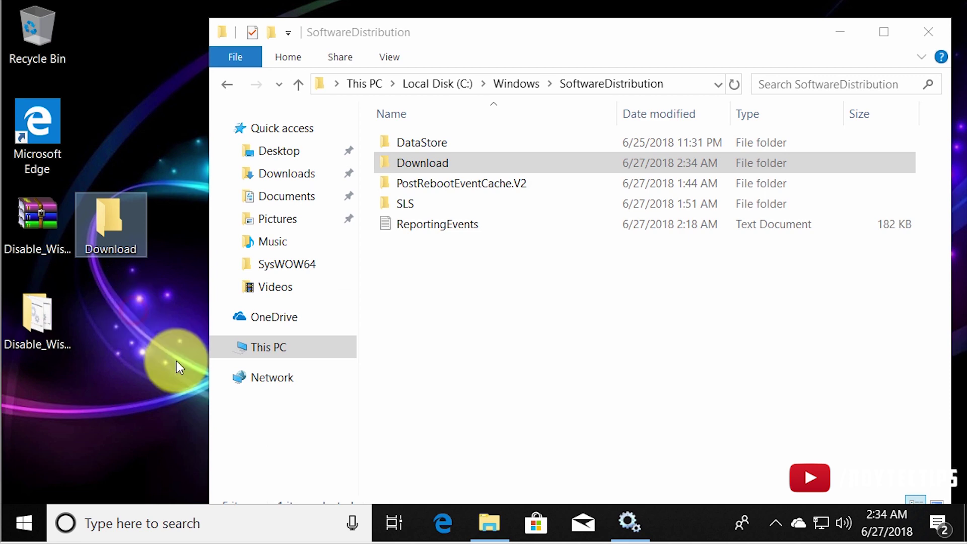
Delete the original Download folder from SoftwareDistribution.
click(468, 169)
right_click(469, 169)
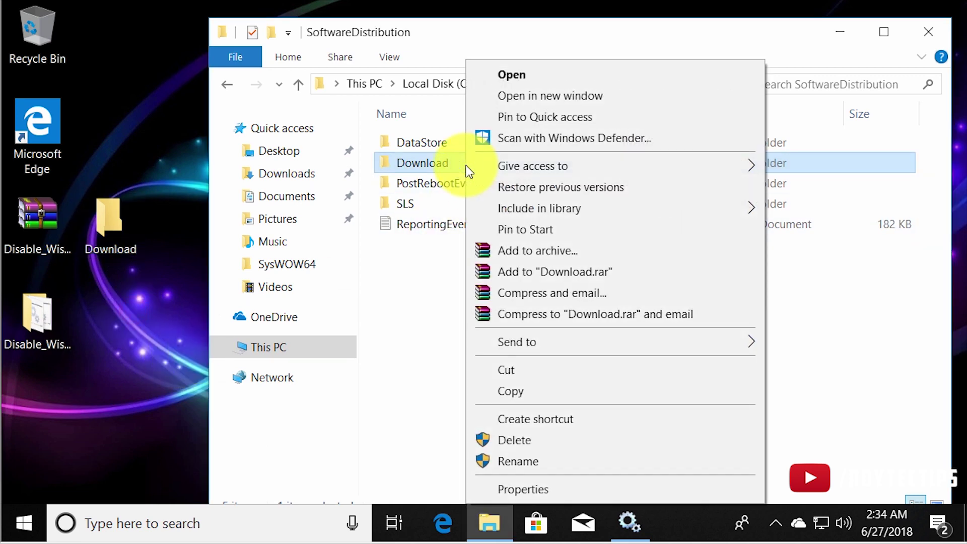
click(504, 438)
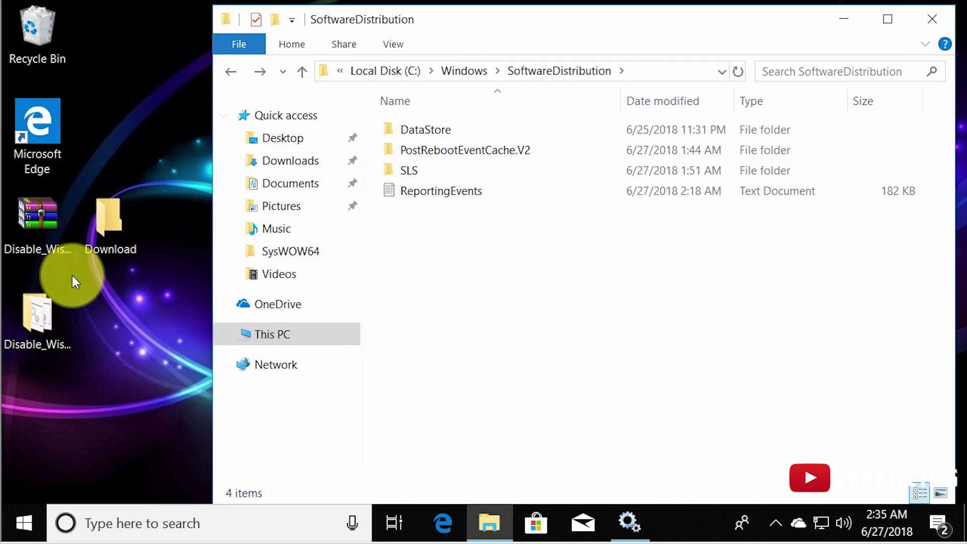
Deny SYSTEM Full control in the desktop Download folder's Security permissions and confirm.
right_click(108, 230)
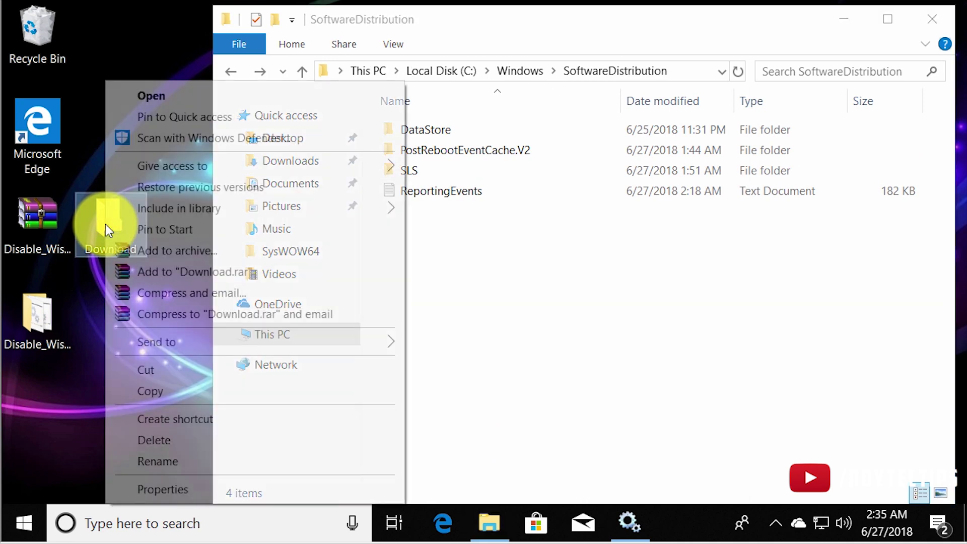
click(153, 489)
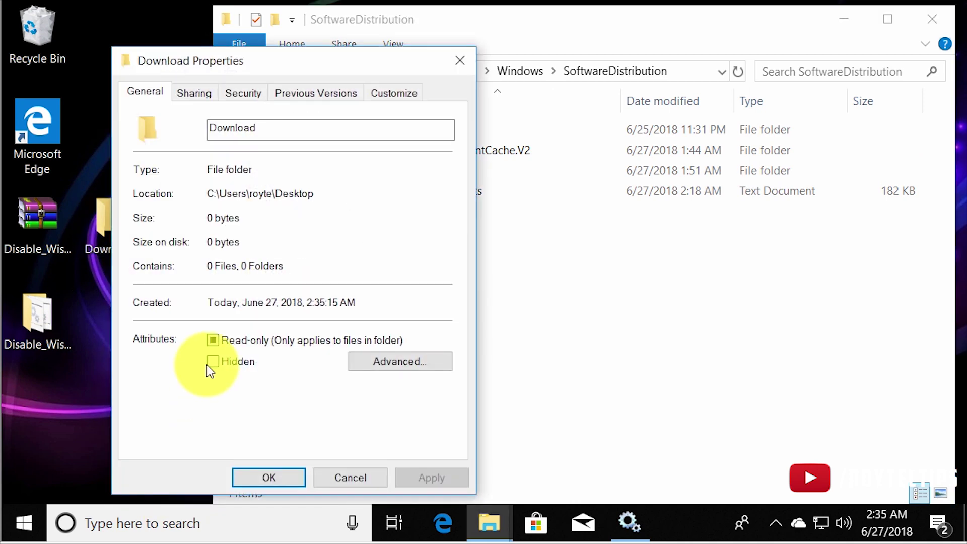
click(245, 93)
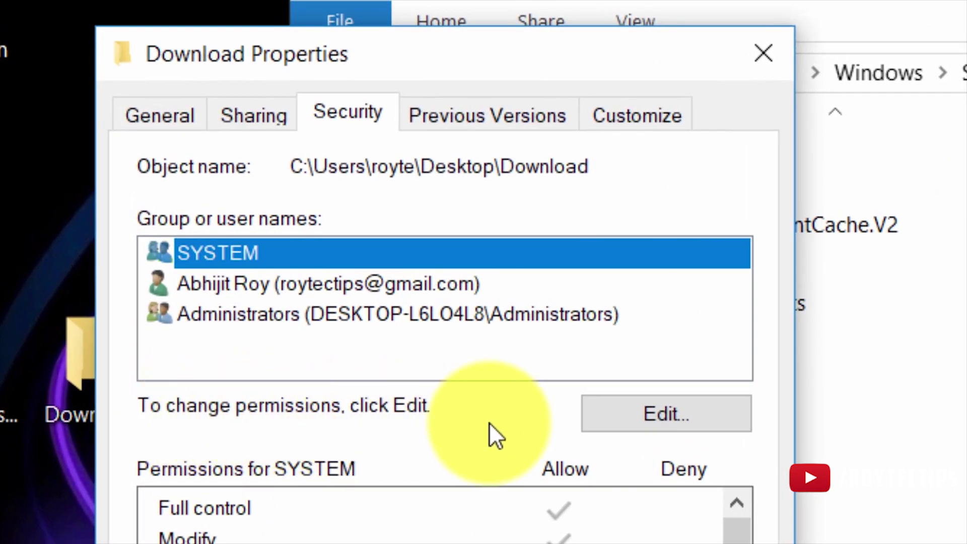
click(663, 423)
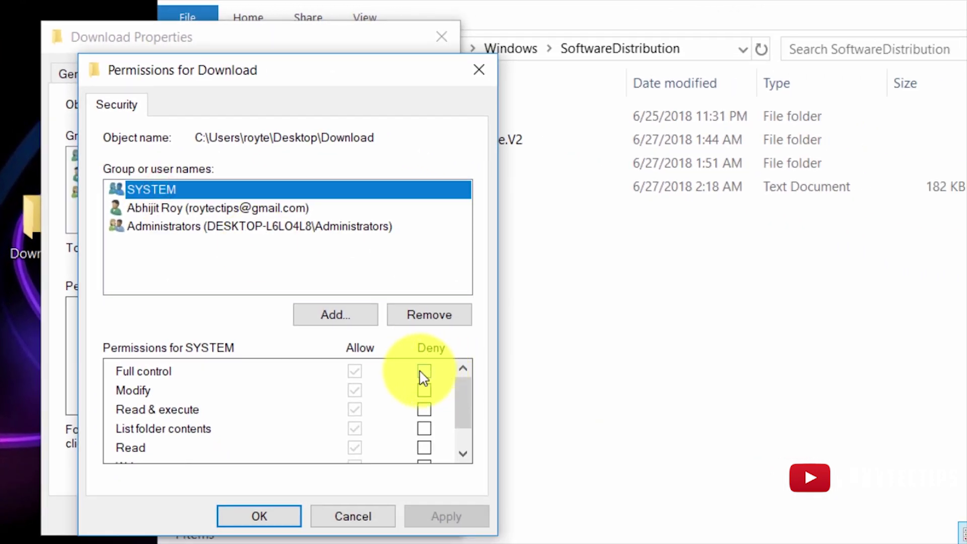
click(424, 377)
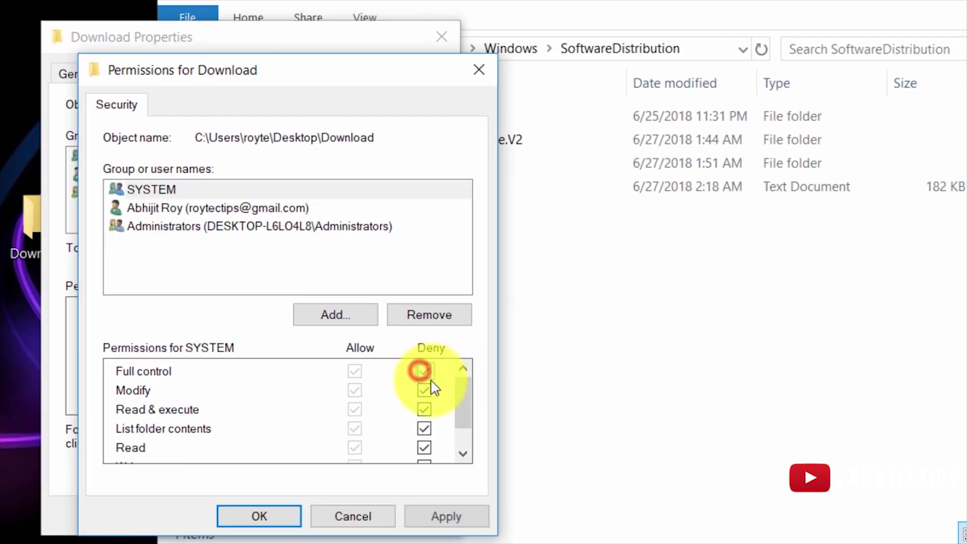
mouse_move(467, 398)
mouse_down()
mouse_move(470, 452)
mouse_move(460, 388)
mouse_up()
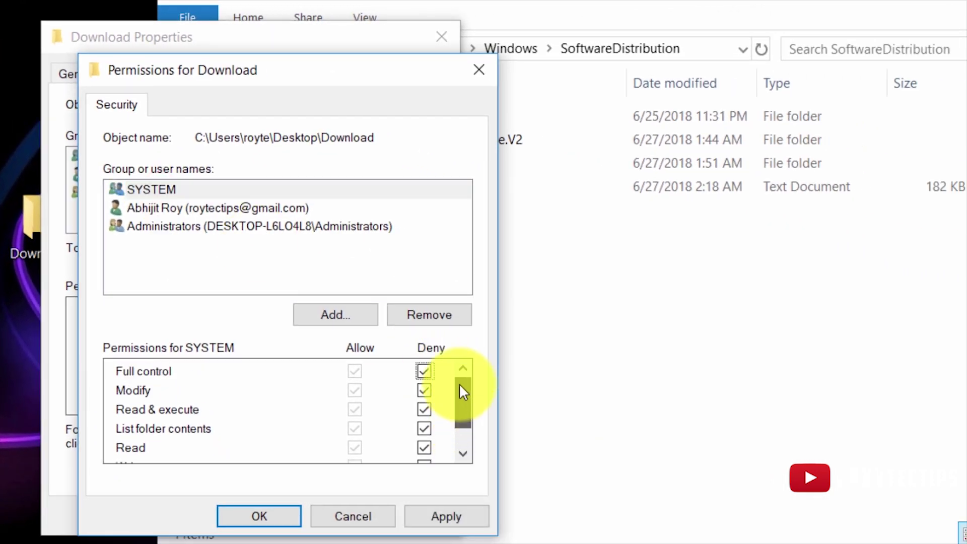
click(449, 522)
click(540, 378)
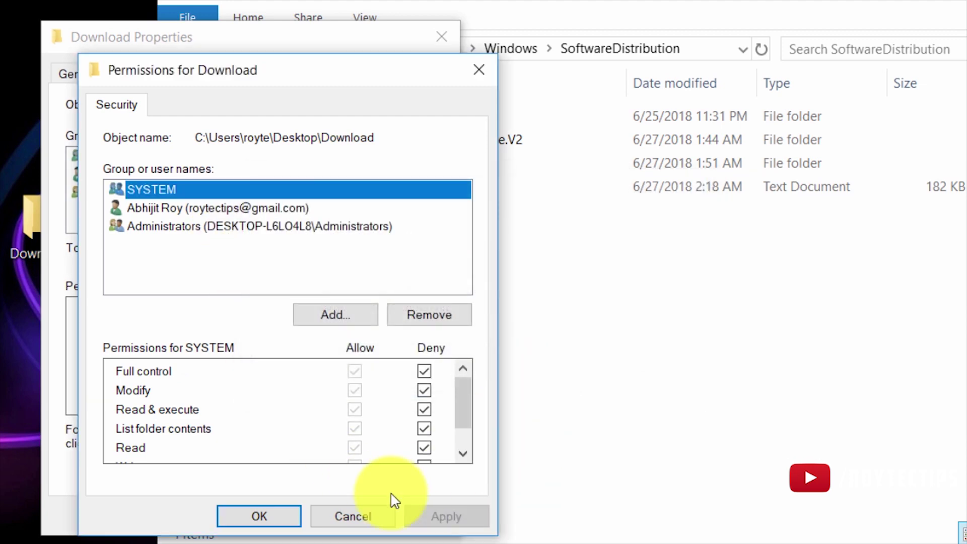
click(286, 519)
click(227, 516)
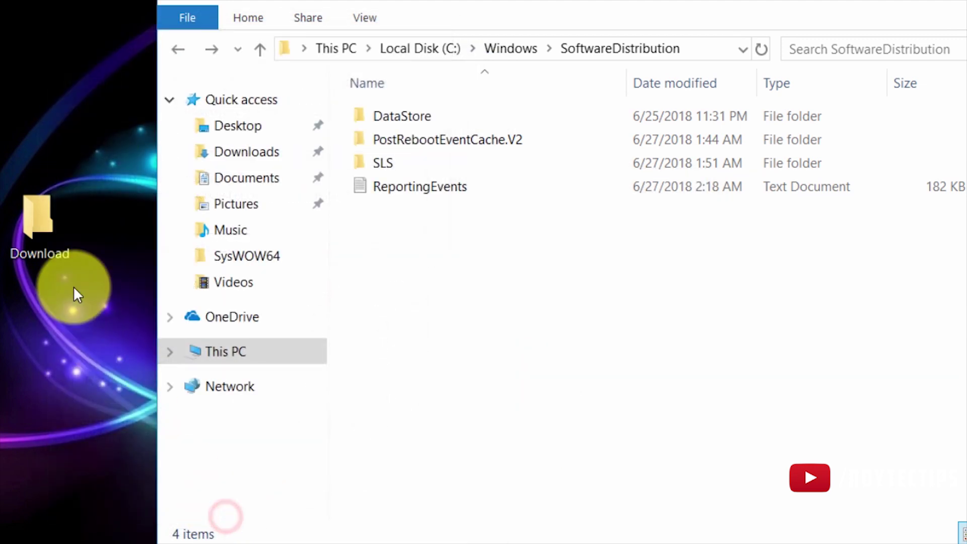
Cut the desktop Download folder, paste it into SoftwareDistribution, and open it.
right_click(35, 216)
click(103, 393)
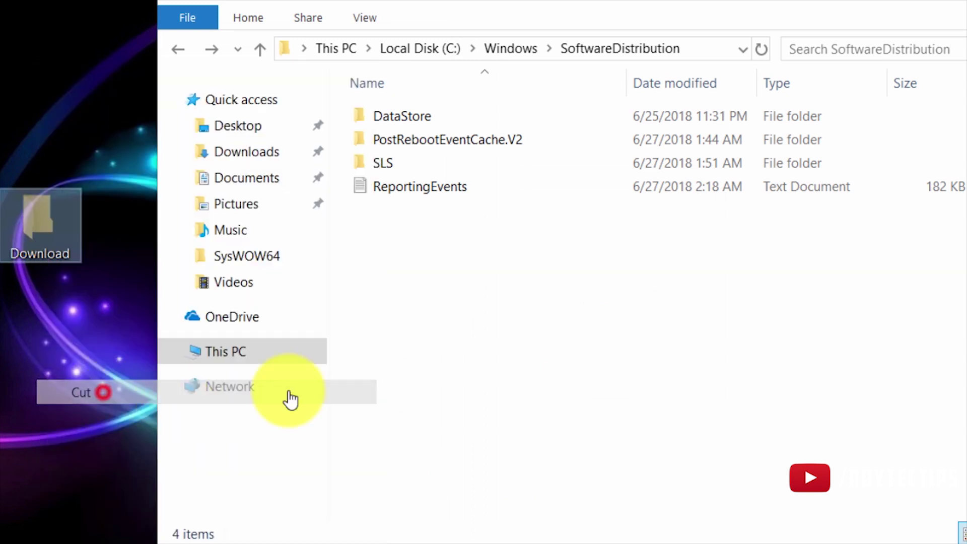
right_click(414, 283)
click(471, 152)
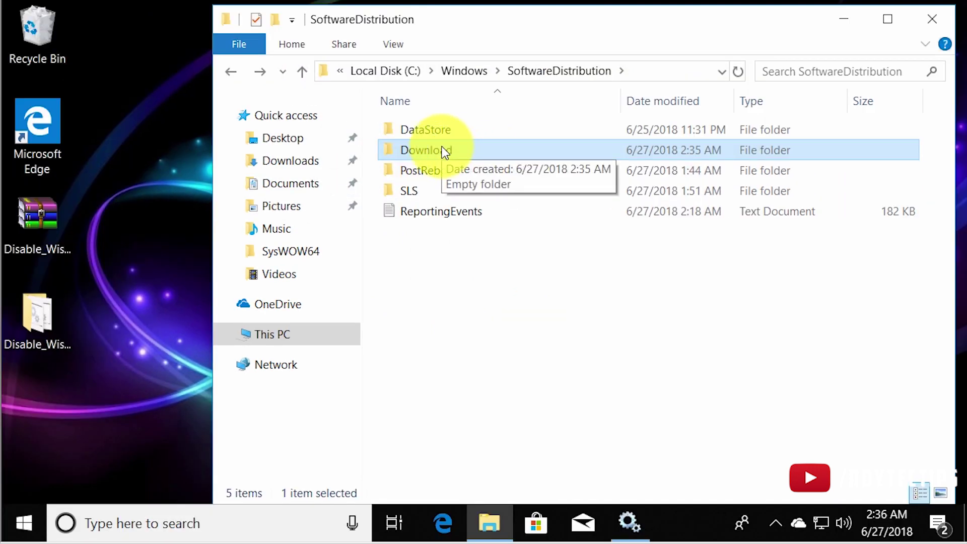
double_click(440, 150)
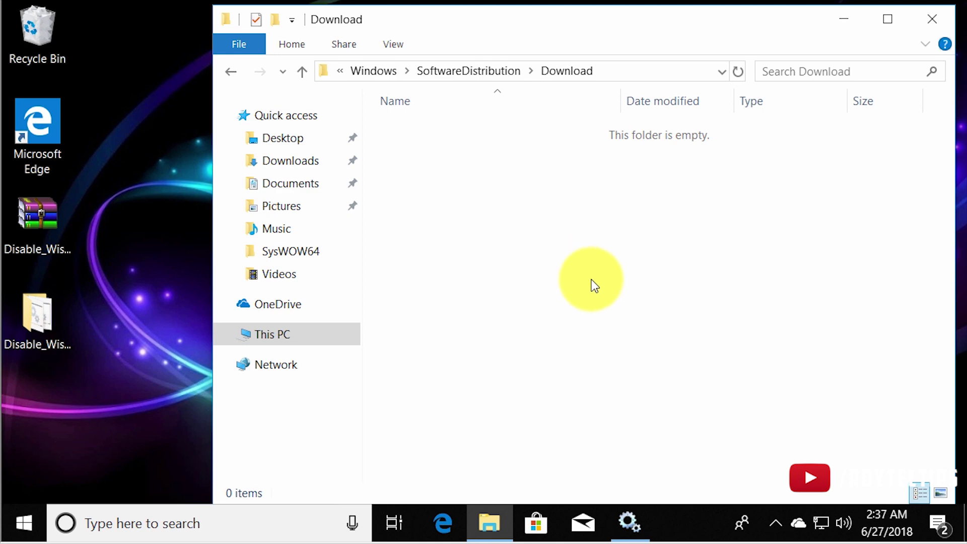
Close File Explorer, restart the PC, and sign in with the account PIN.
key(alt+F4)
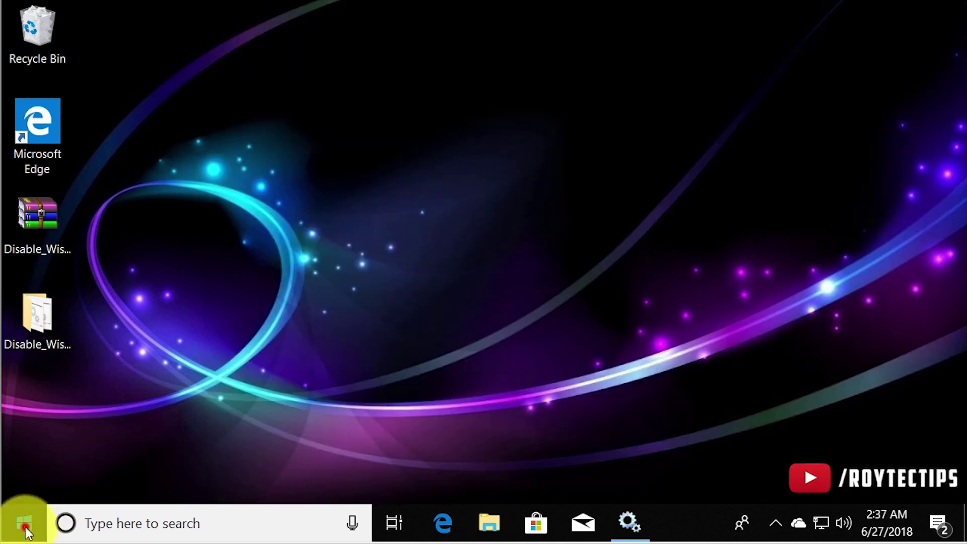
click(28, 512)
click(25, 480)
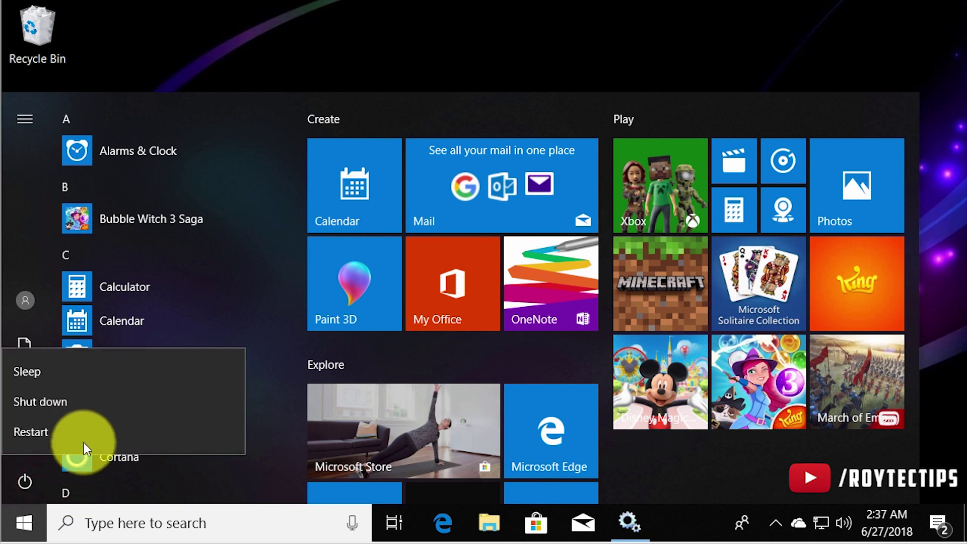
click(84, 431)
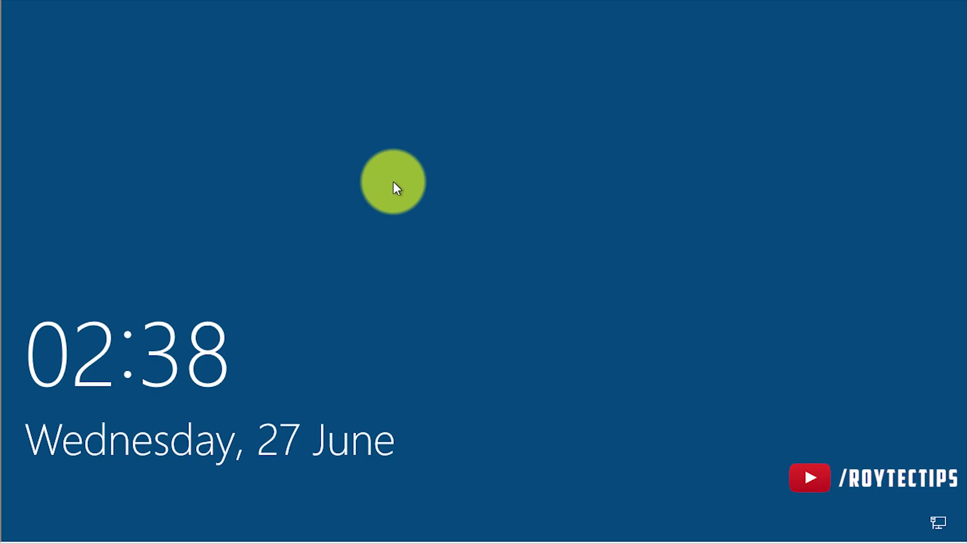
click(538, 171)
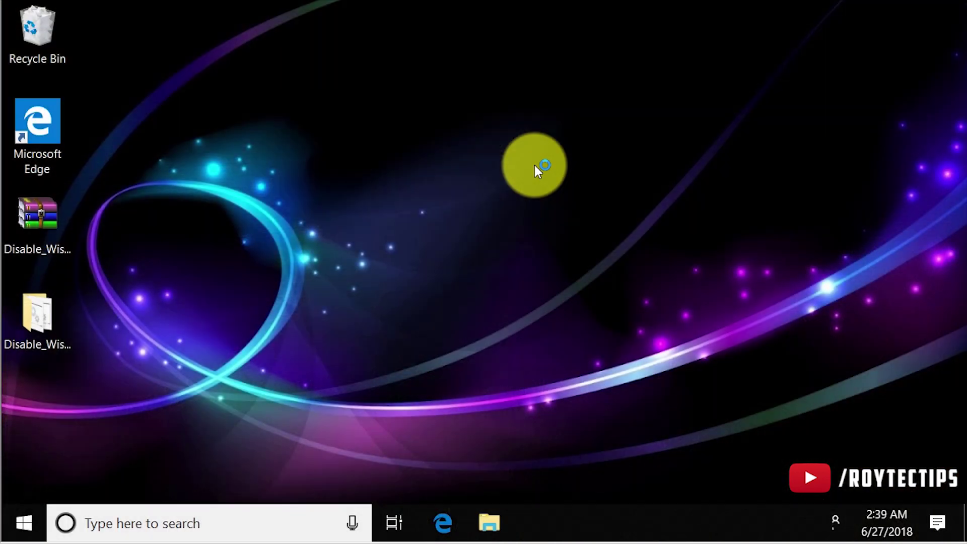
Search 'updat' and run Check for updates, which fails with error 0x80070422.
click(110, 526)
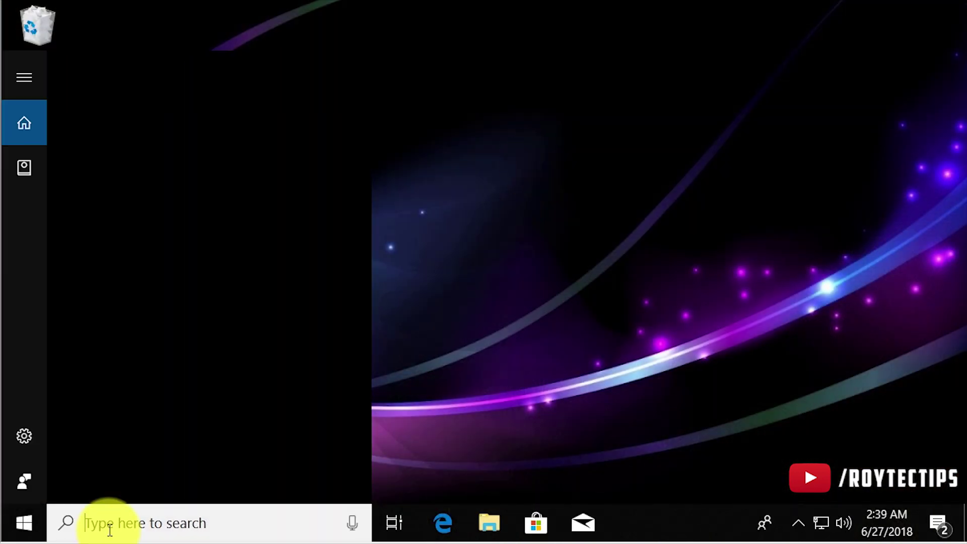
text(u)
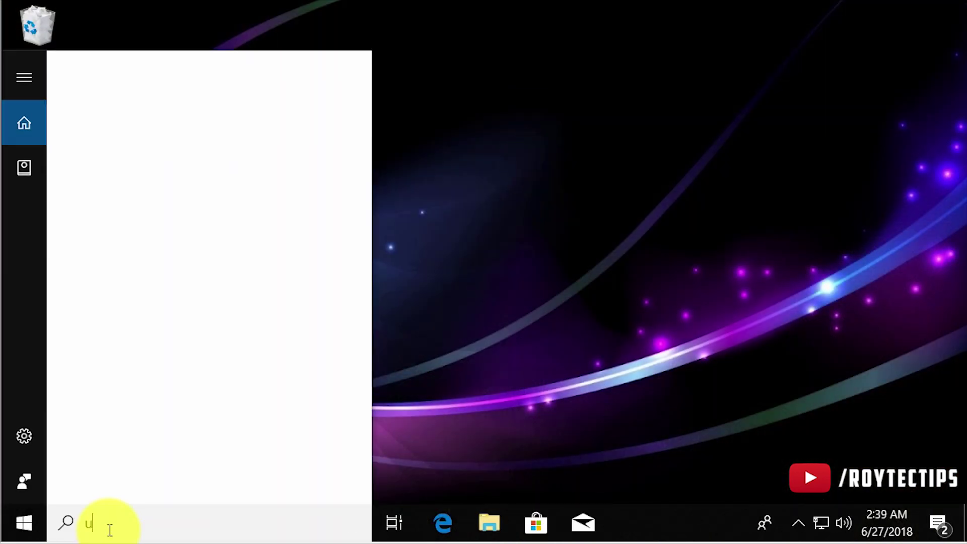
text(pdat)
click(167, 228)
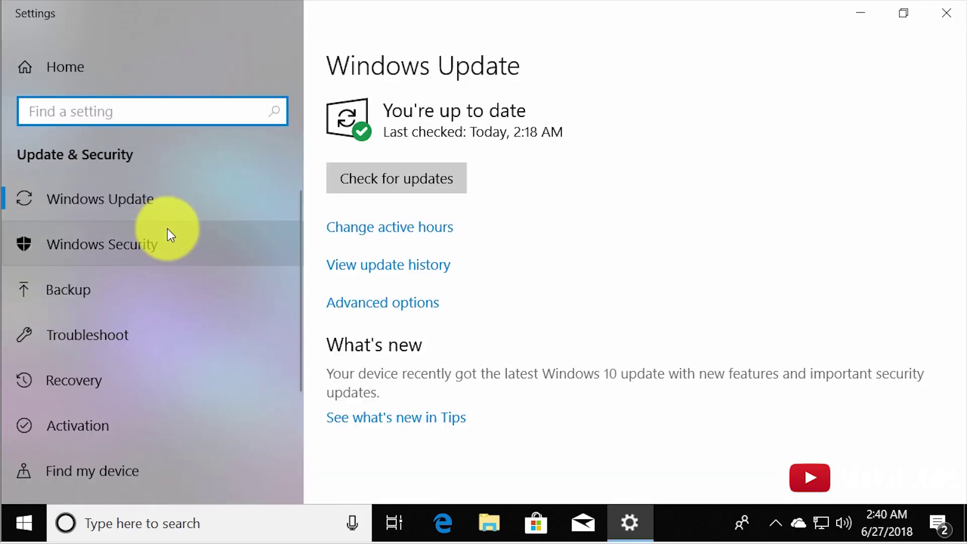
click(430, 183)
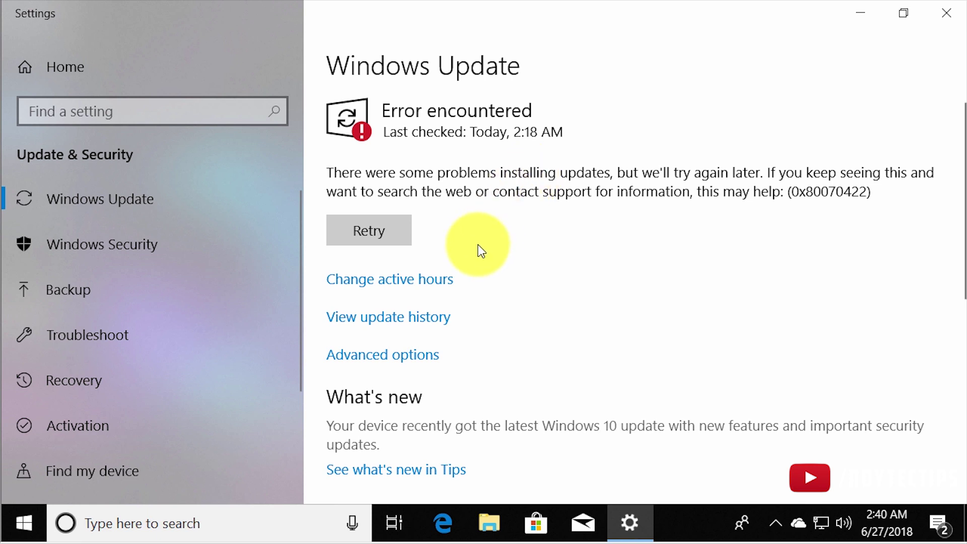
Search 'sev' and open the Services console.
click(160, 536)
text(sev)
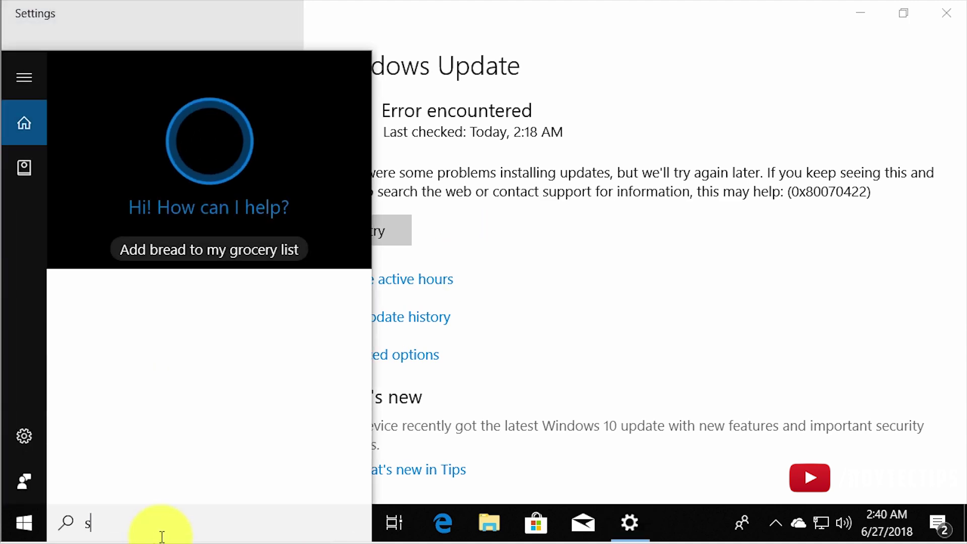
click(240, 166)
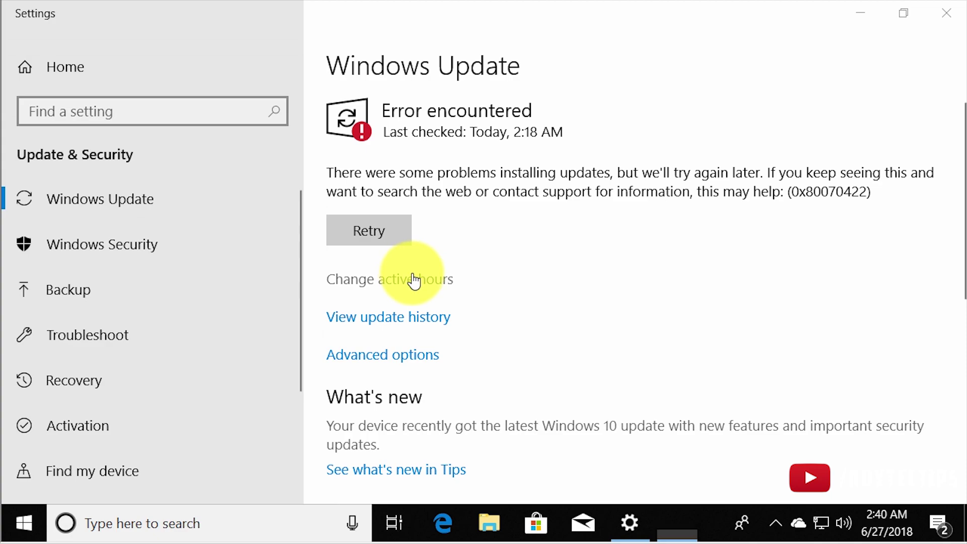
scroll(413, 279, down, 20)
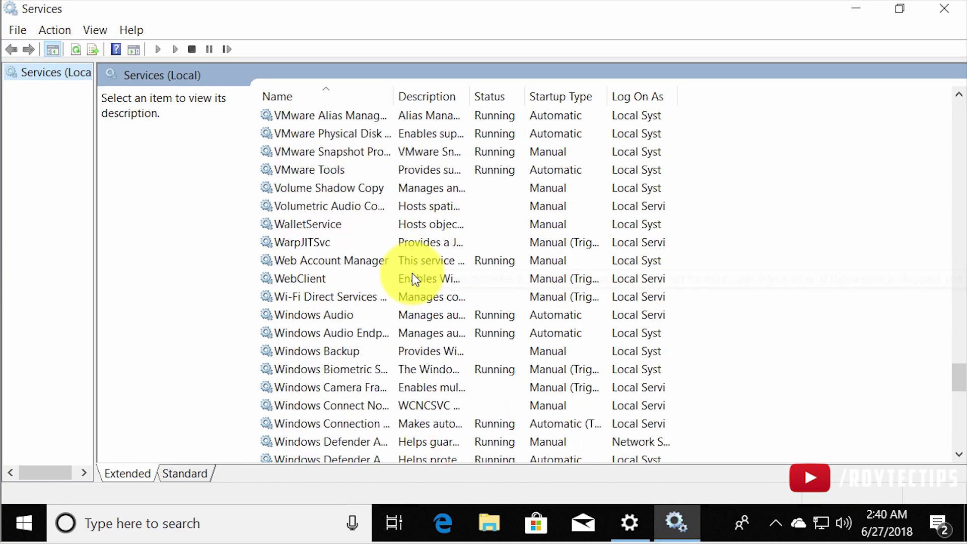
Scroll to and select the Windows Update service row, showing Disabled and not running.
scroll(412, 278, down, 1)
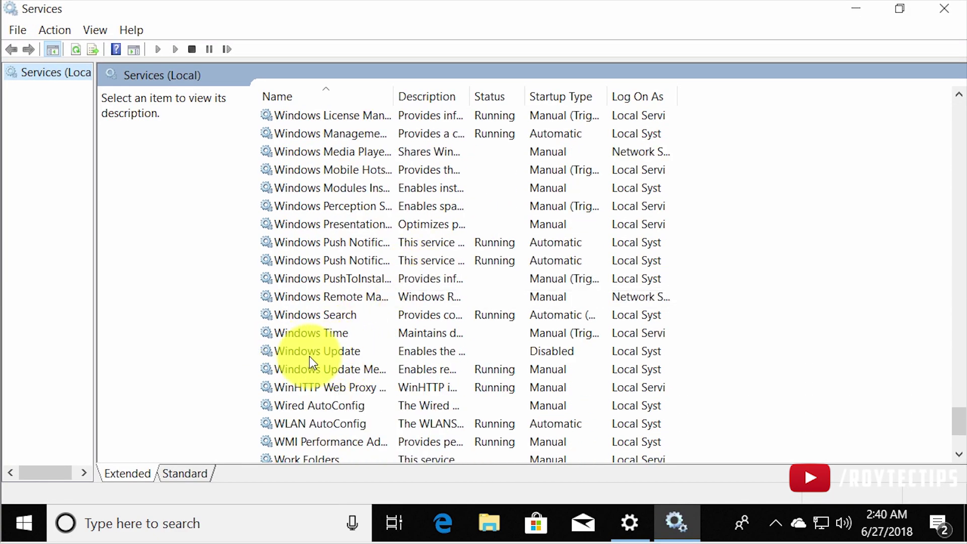
click(316, 357)
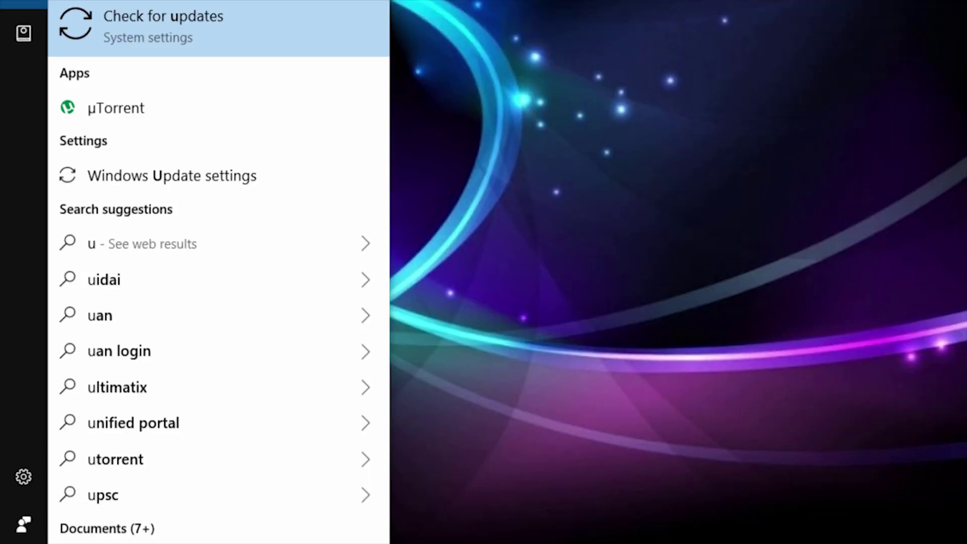
Search 'pdate', open the Windows Update settings page, and run Check for updates.
text(pdate)
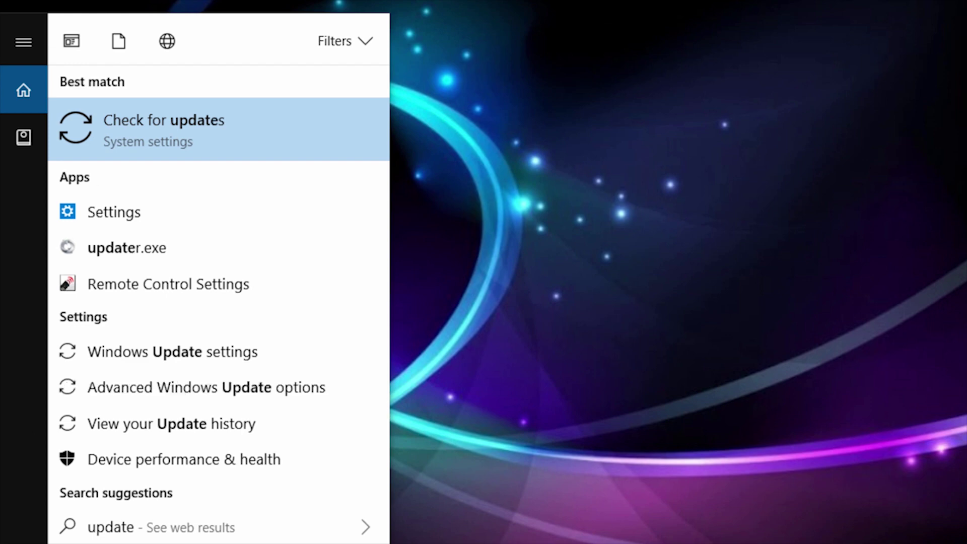
click(227, 126)
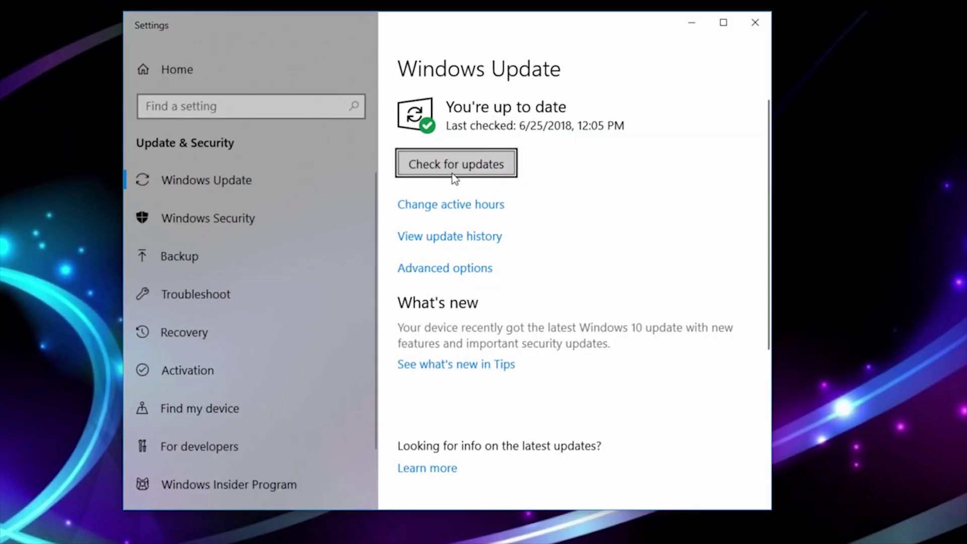
click(456, 169)
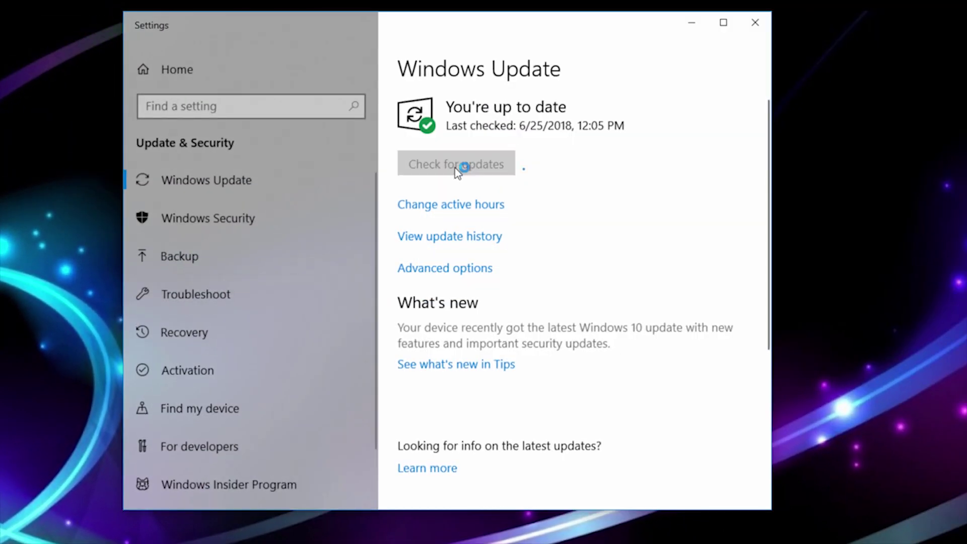